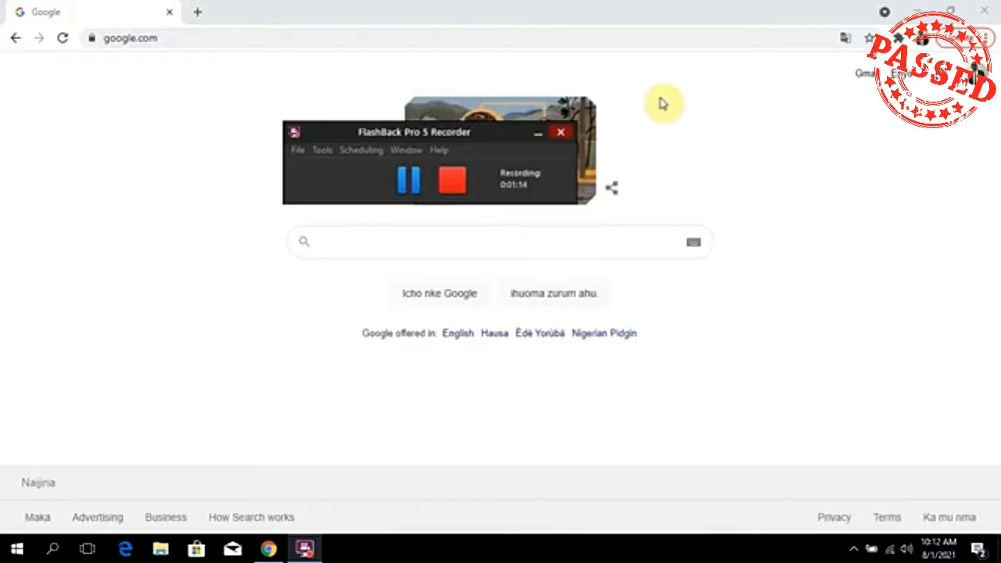
# Bring the Chrome window forward and select the google.com address bar.
pyautogui.click(416, 21)
pyautogui.click(418, 37)
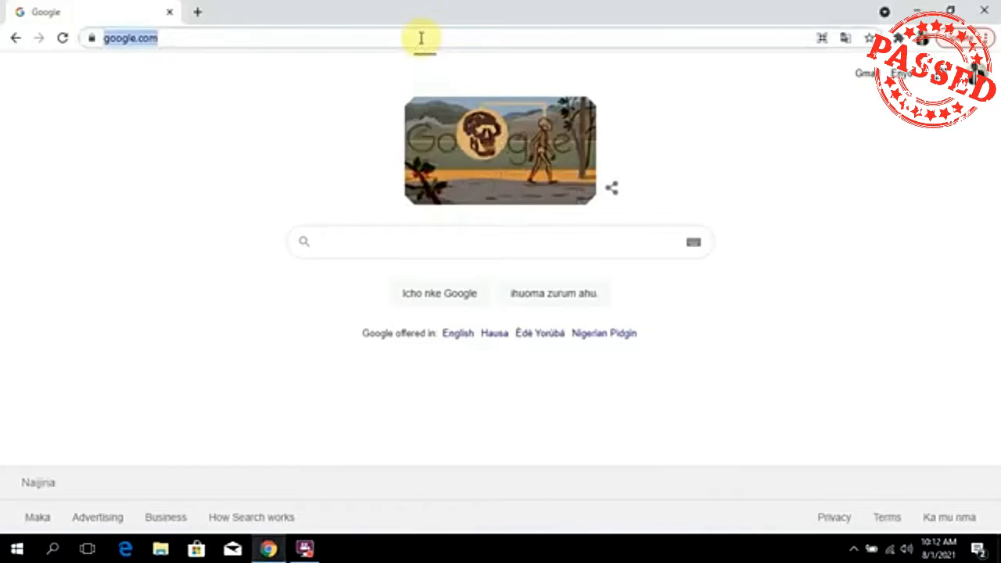
# Search Google for 'business name gen' and look through the results for businessnamegenerator.com.
pyautogui.write('business name gene')
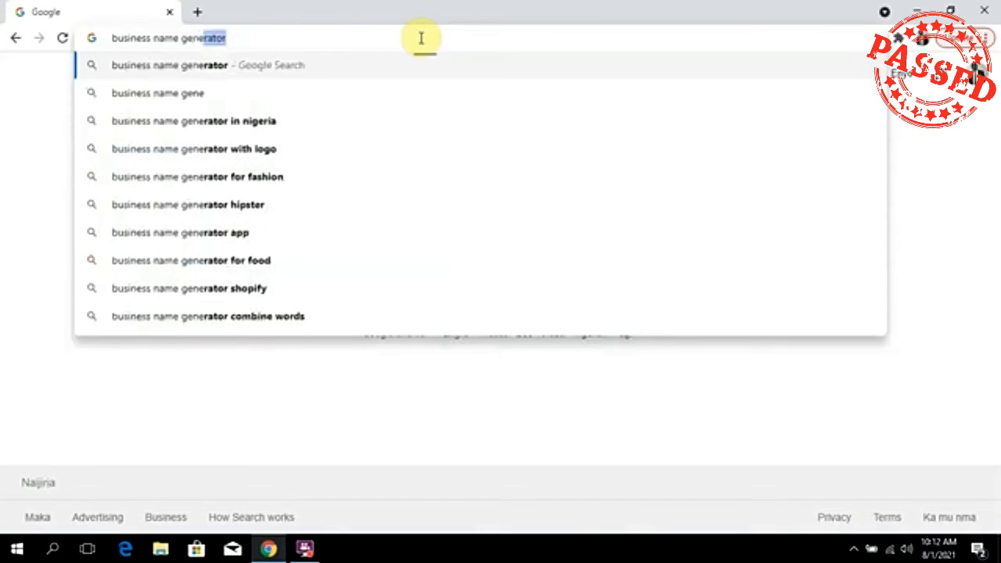
pyautogui.click(415, 65)
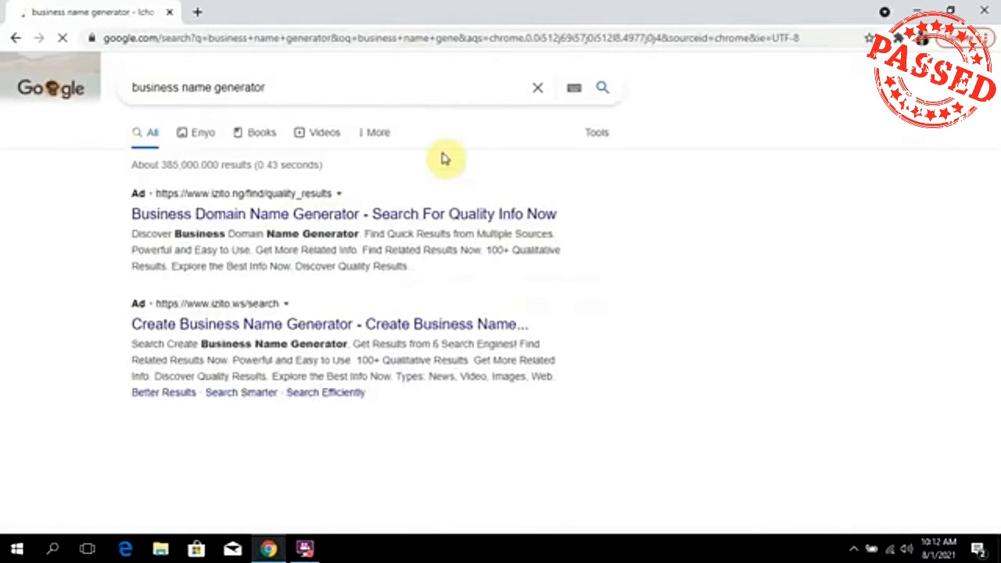
pyautogui.scroll(-2, 528, 228)
pyautogui.scroll(-4, 508, 250)
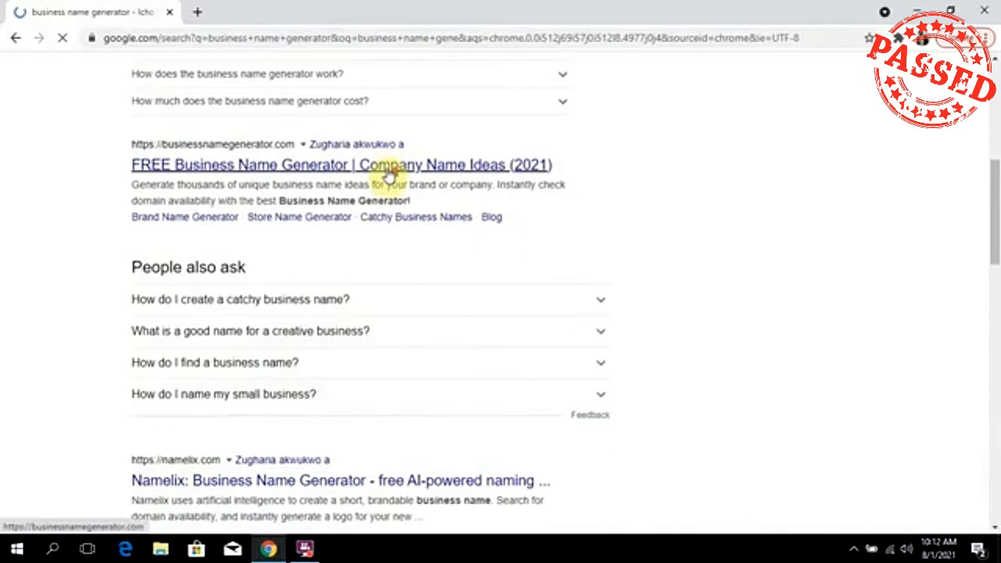
pyautogui.scroll(6, 386, 175)
pyautogui.scroll(-4, 380, 213)
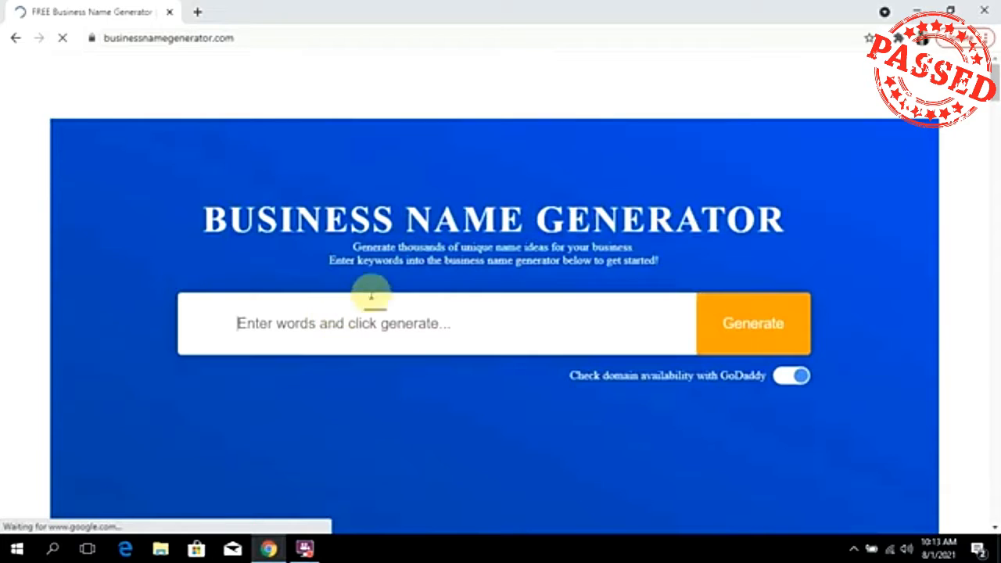
pyautogui.scroll(-4, 364, 251)
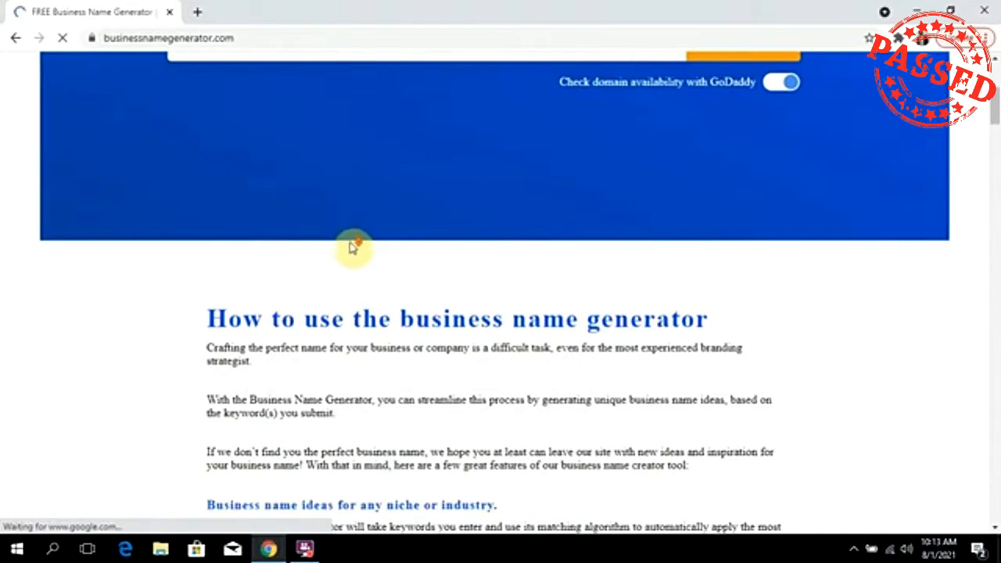
pyautogui.scroll(-5, 351, 247)
pyautogui.scroll(10, 349, 249)
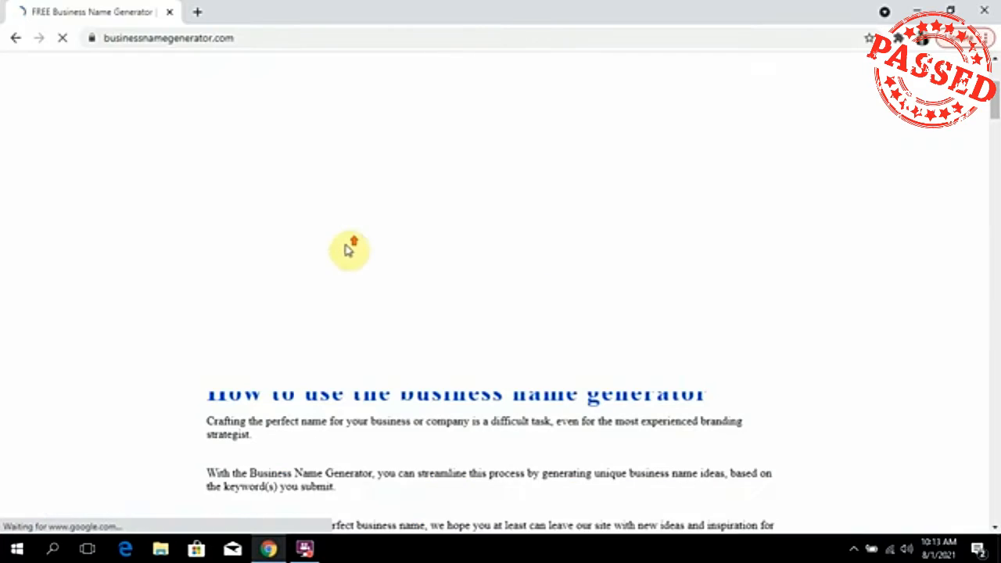
pyautogui.scroll(1, 350, 249)
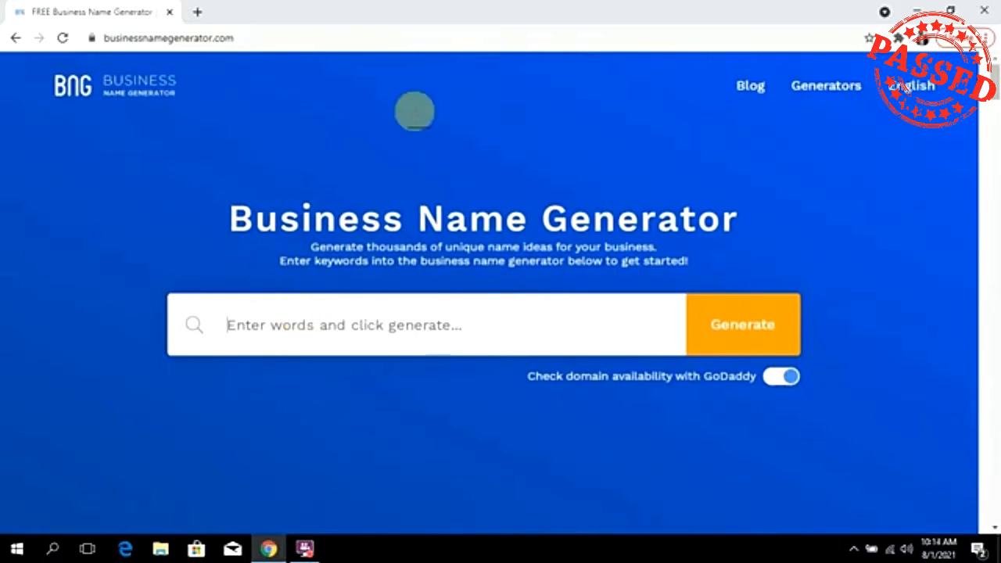
pyautogui.click(782, 377)
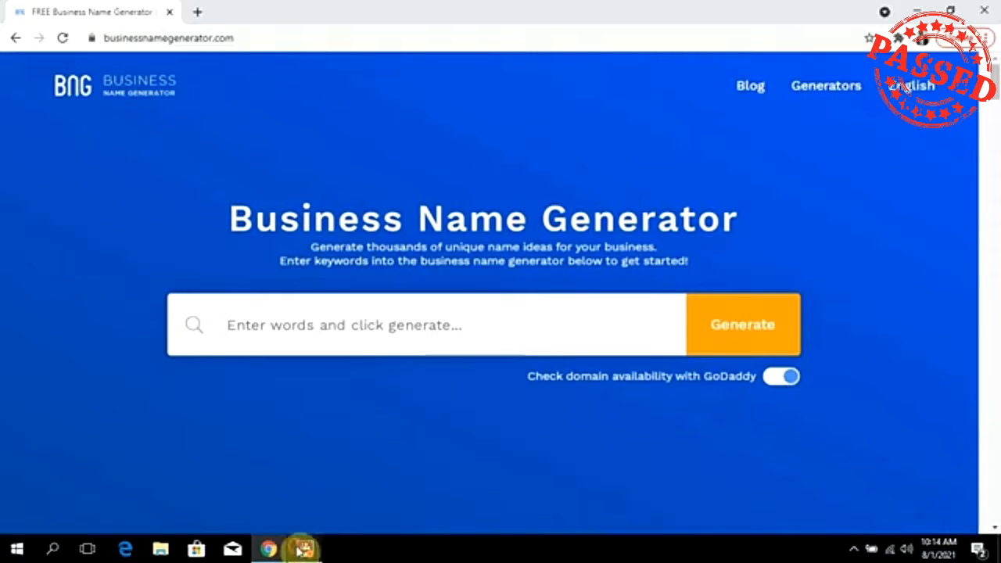
pyautogui.click(304, 549)
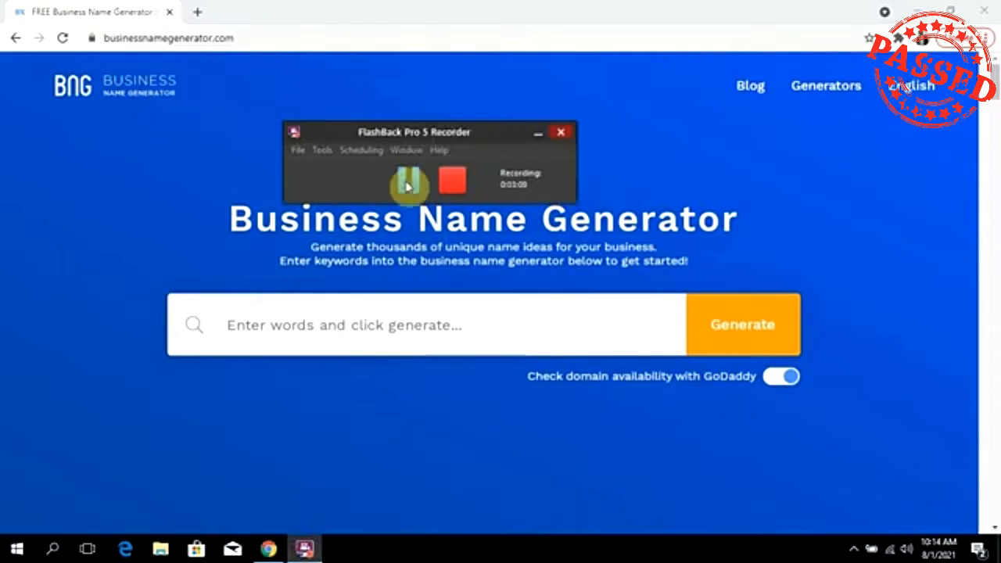
pyautogui.click(409, 185)
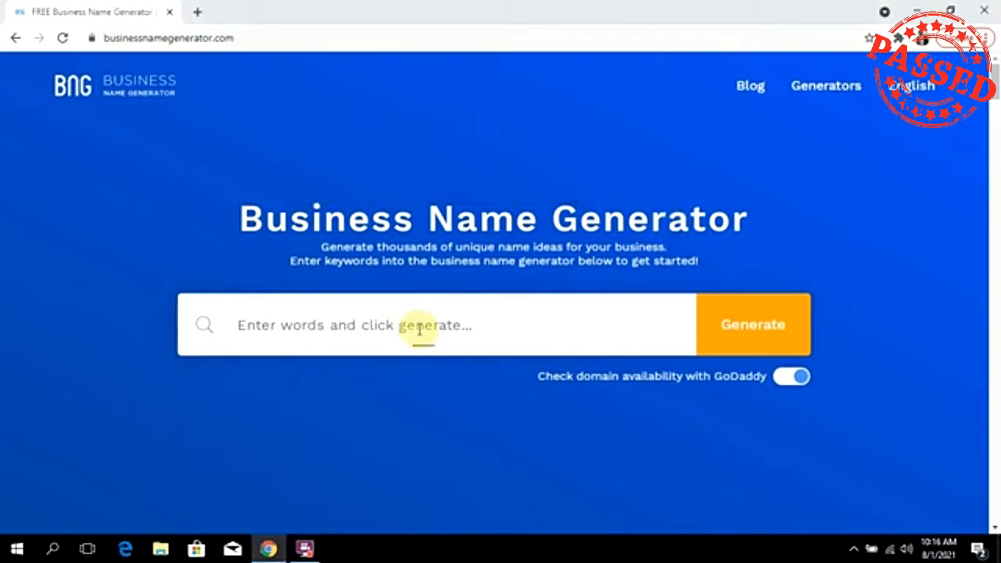
# Enter the keyword 'Agro' and generate business name ideas.
pyautogui.click(341, 344)
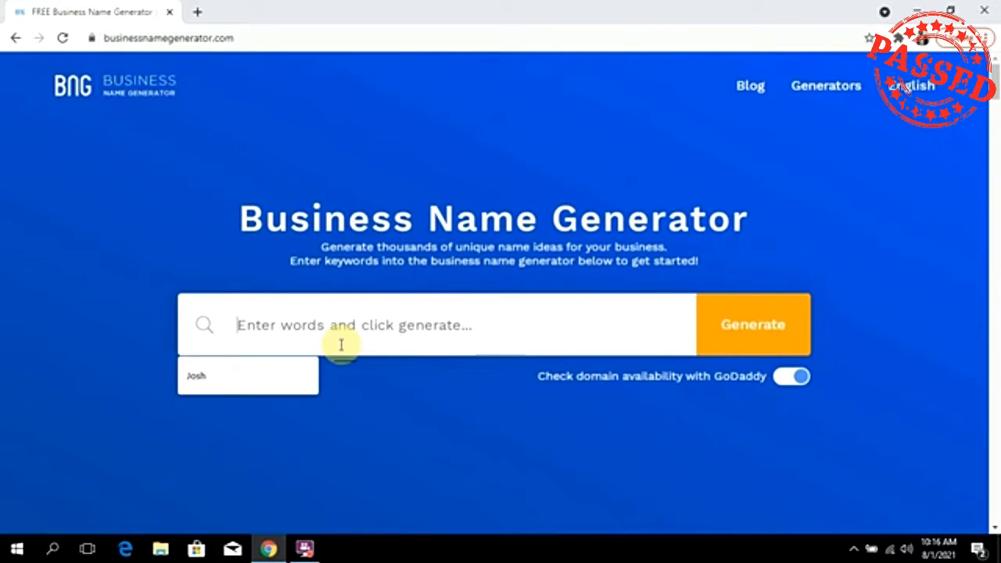
pyautogui.write('AG')
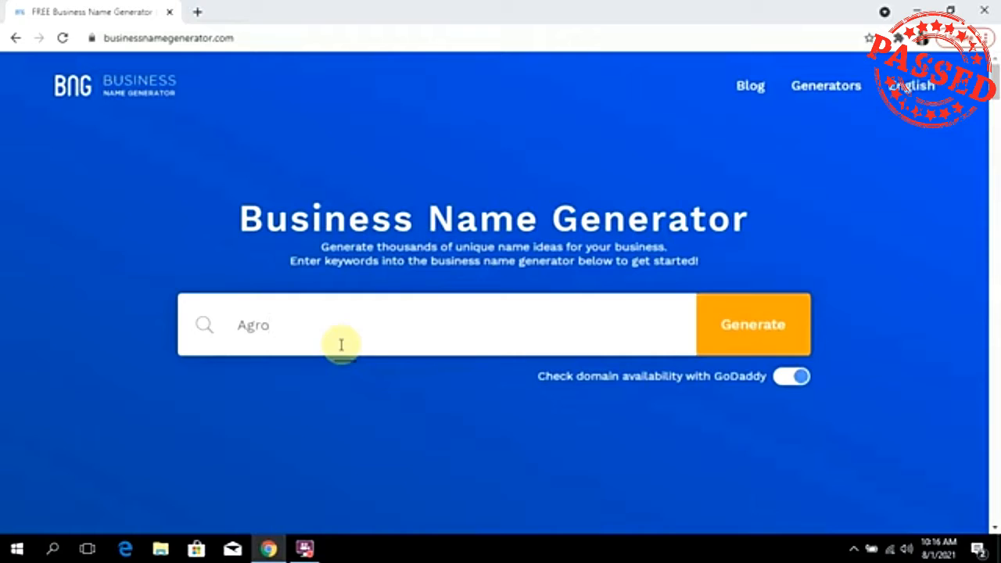
pyautogui.click(764, 335)
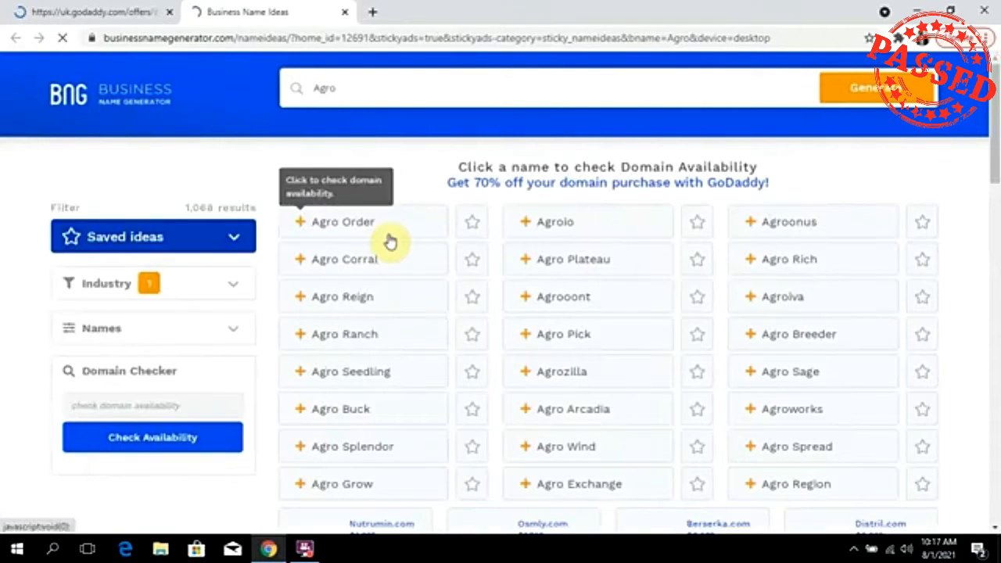
# Scroll through the Agro name ideas and page forward to pages 2 and 3.
pyautogui.scroll(-1, 611, 318)
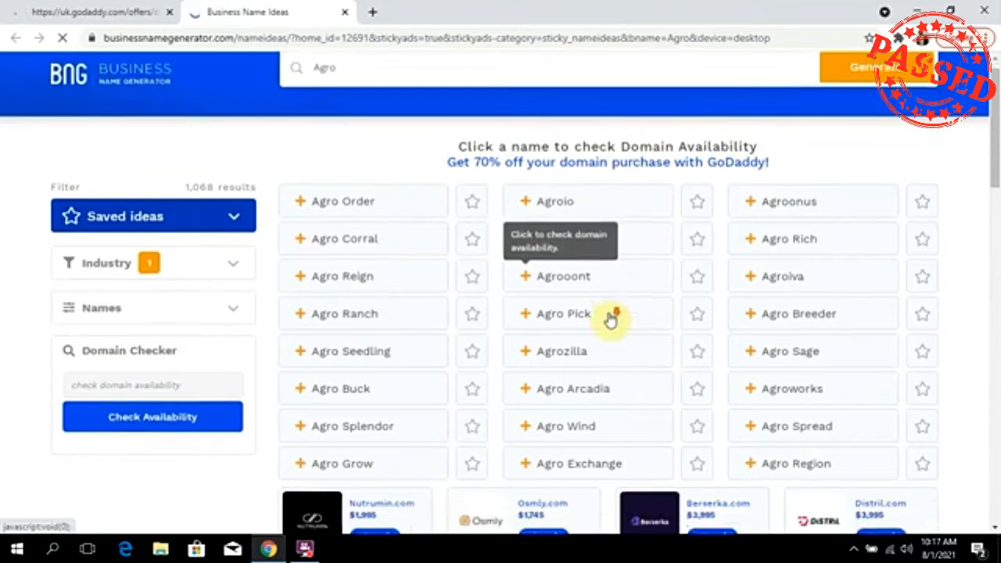
pyautogui.scroll(-4, 610, 318)
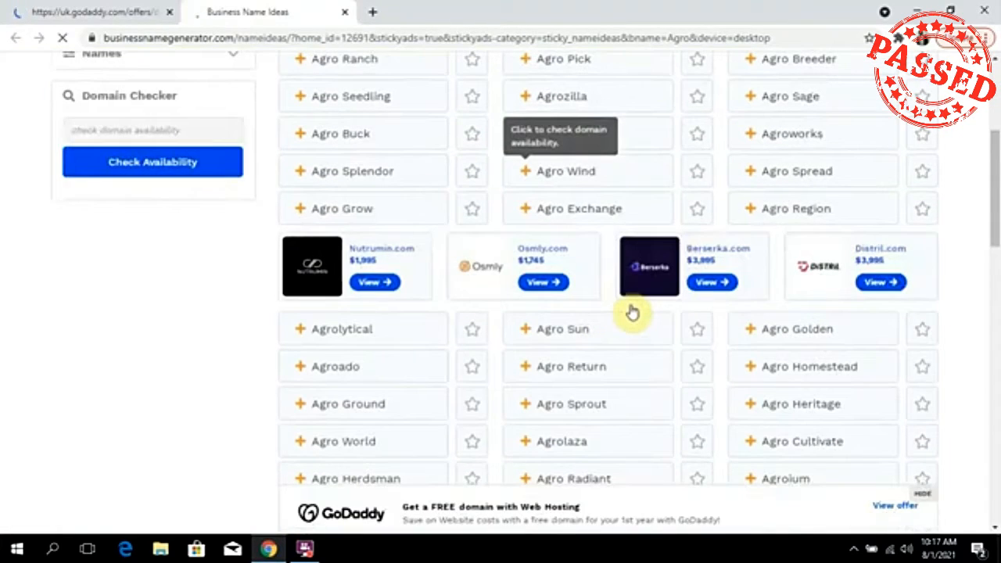
pyautogui.scroll(-8, 632, 312)
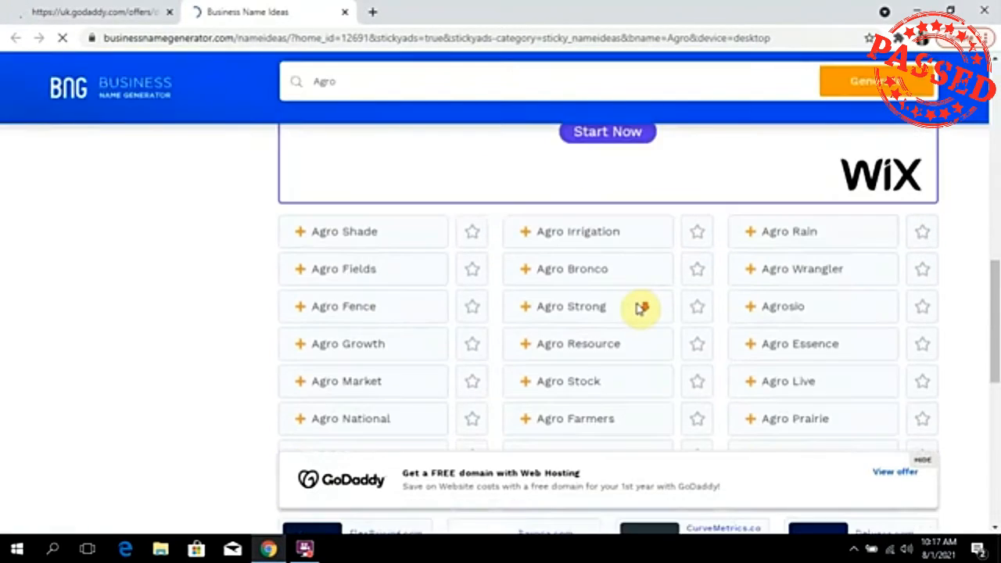
pyautogui.scroll(-2, 641, 308)
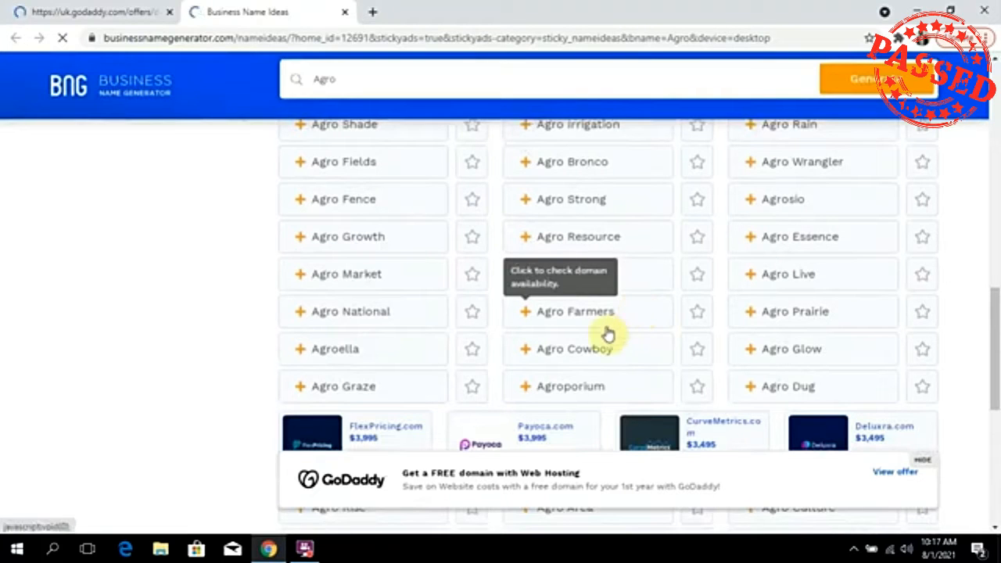
pyautogui.scroll(5, 573, 329)
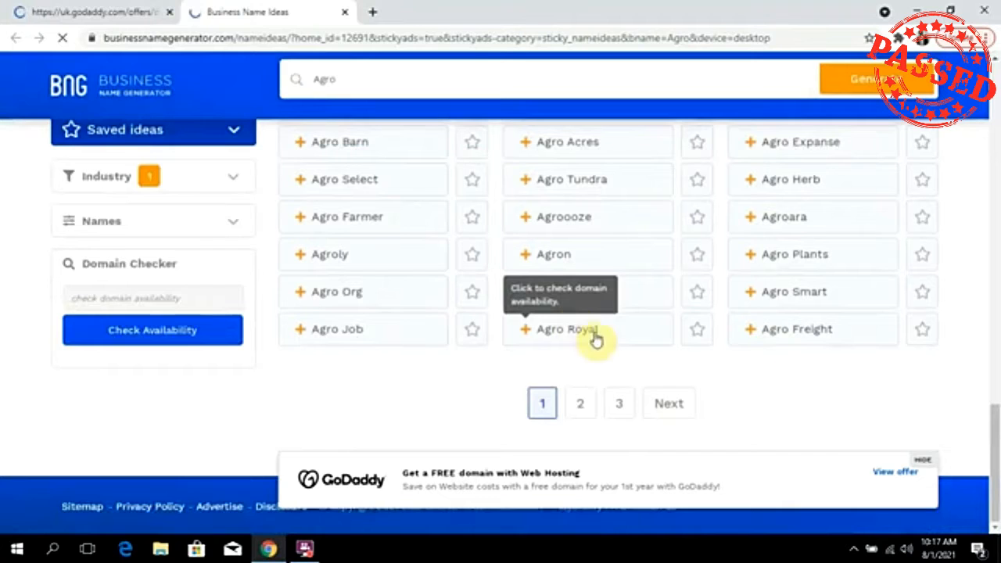
pyautogui.click(581, 405)
pyautogui.scroll(-10, 592, 373)
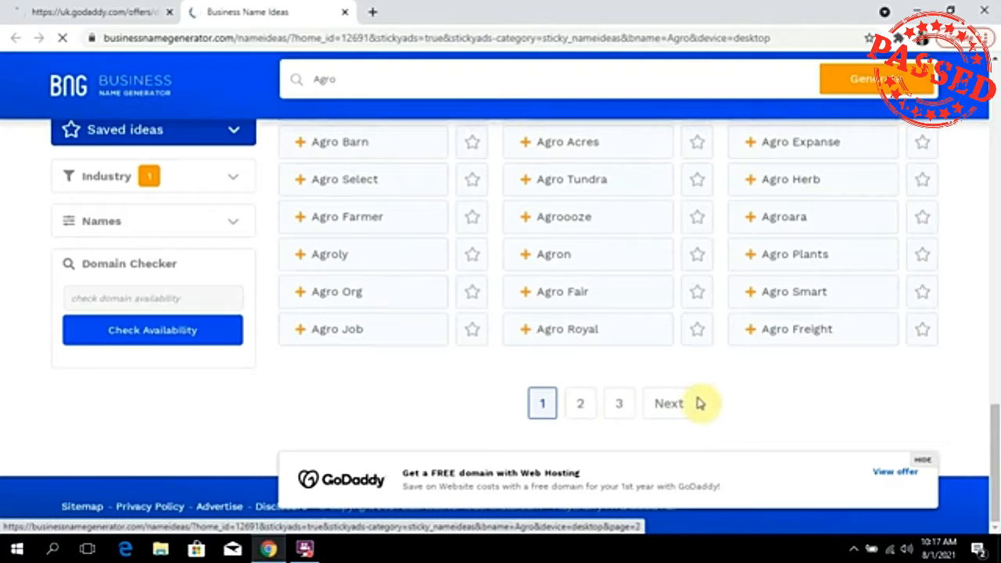
pyautogui.click(685, 401)
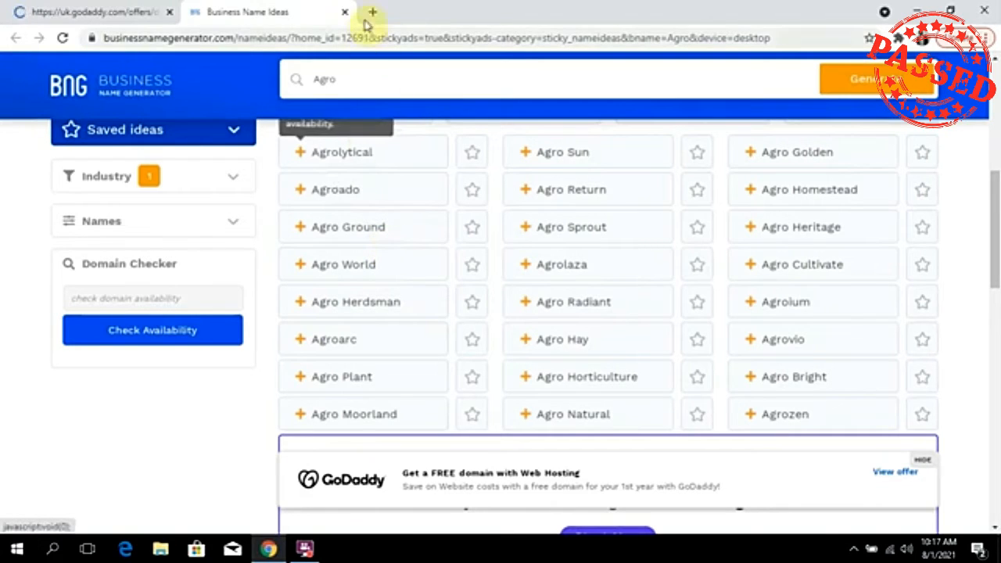
# Open a CAC Nigerian Corporate Registry page in a second tab.
pyautogui.click(317, 549)
pyautogui.click(407, 179)
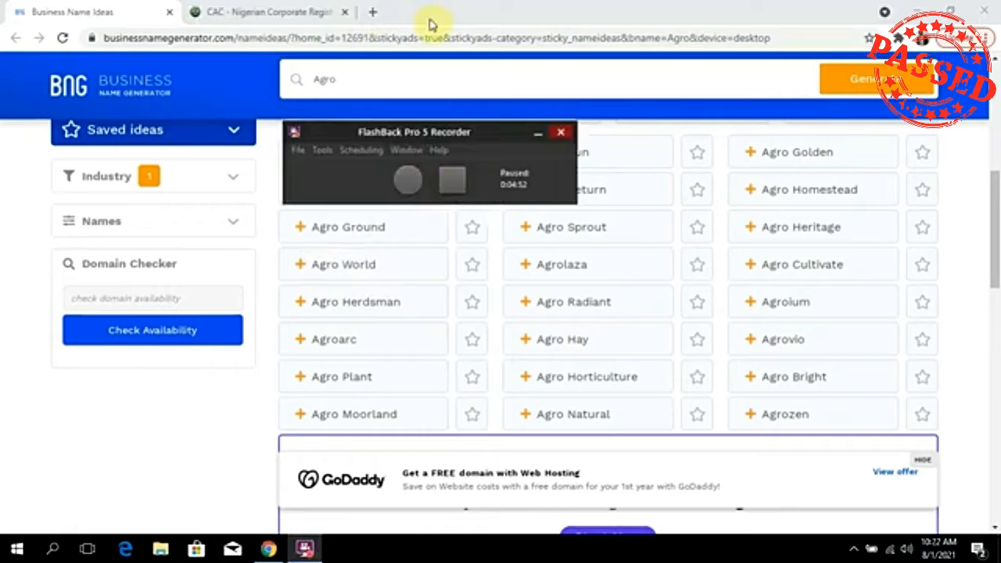
pyautogui.hotkey('ctrl', 'shift', 'F9')
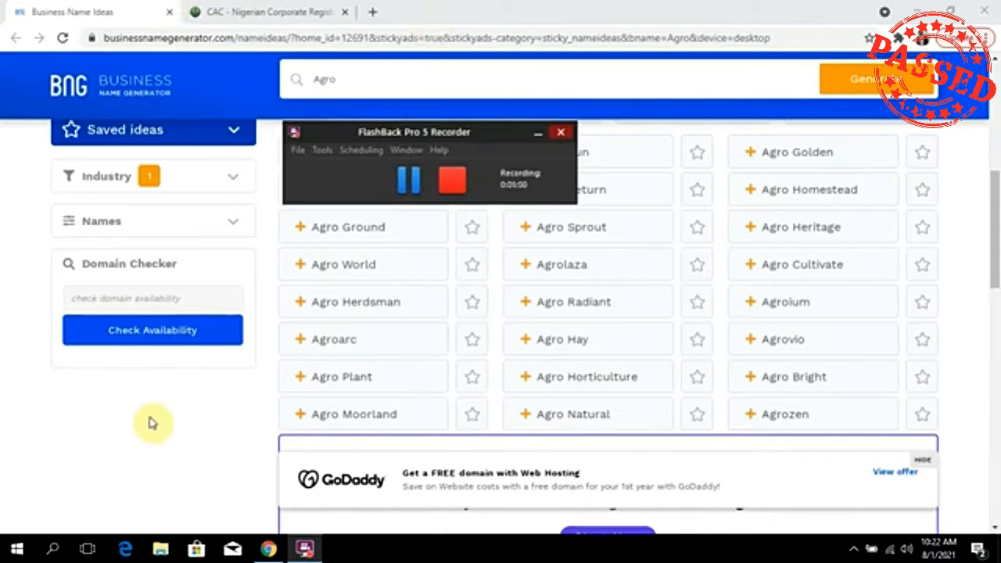
# Check the Agro ideas tab, then return to the CAC Public Search box.
pyautogui.click(226, 10)
pyautogui.click(175, 38)
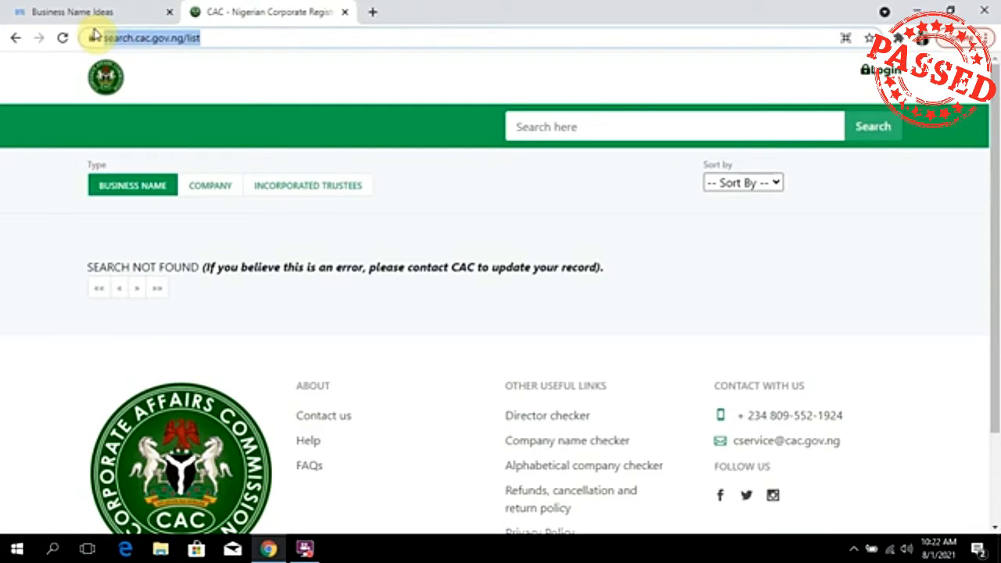
pyautogui.click(35, 11)
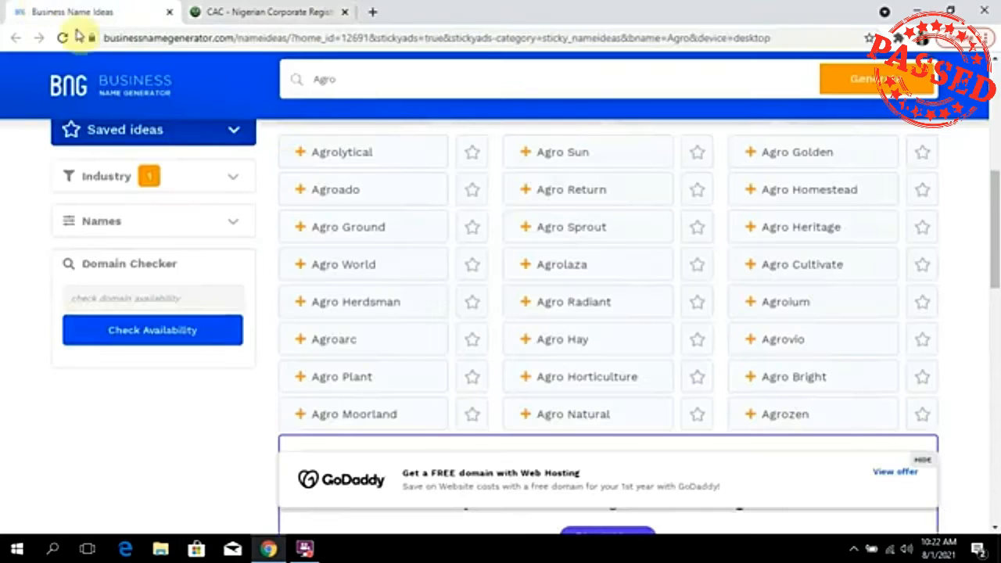
pyautogui.click(273, 11)
pyautogui.click(585, 125)
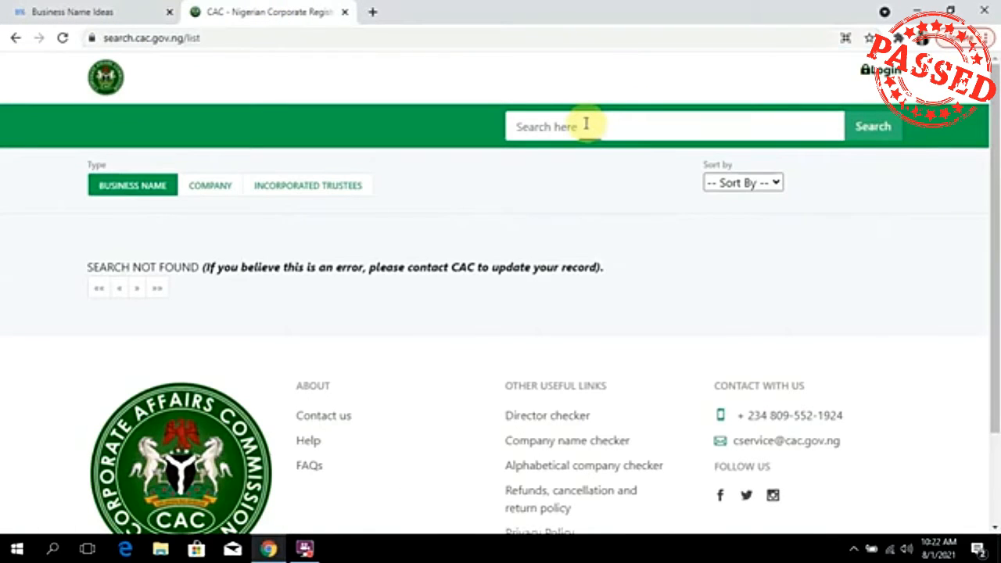
# Search 'Agro Ground' under Business Name, Company and Incorporated Trustees in turn.
pyautogui.write('Agro Ground')
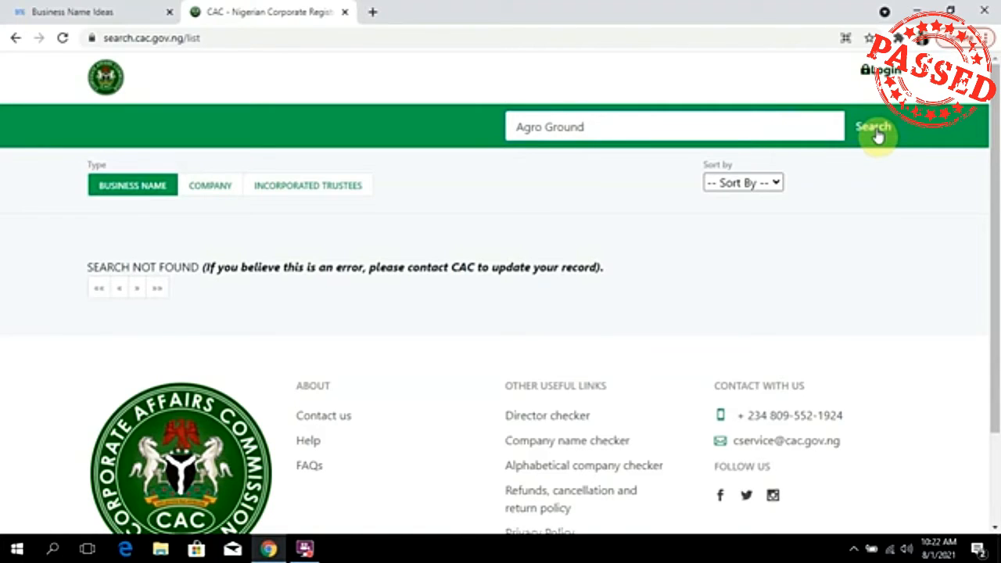
pyautogui.click(209, 189)
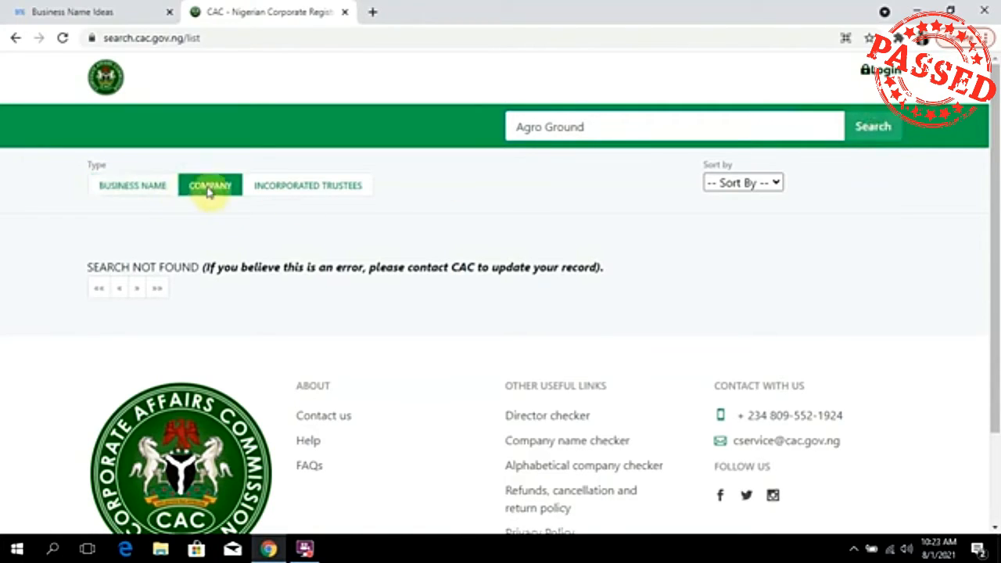
pyautogui.click(286, 192)
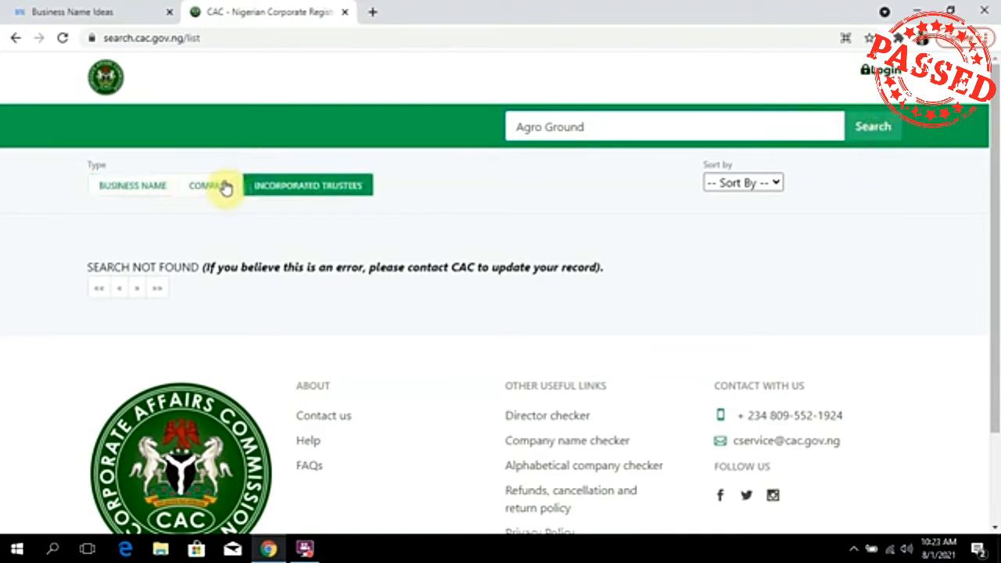
pyautogui.click(149, 185)
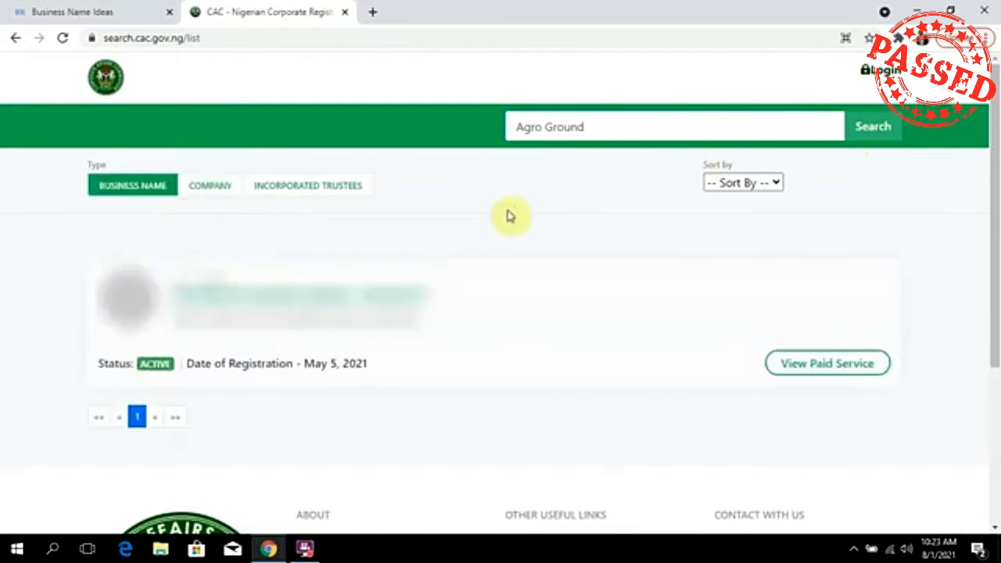
pyautogui.click(233, 191)
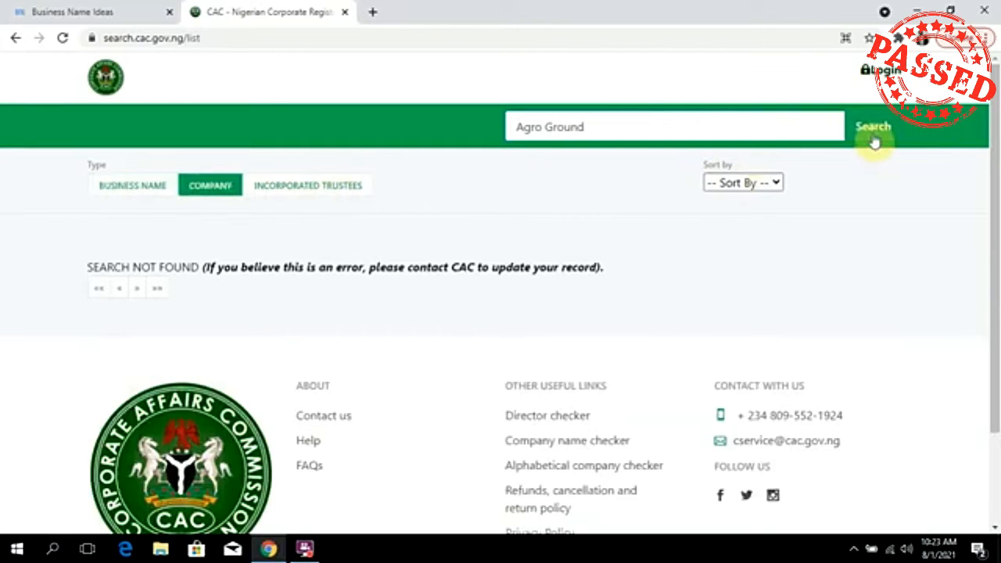
pyautogui.click(292, 188)
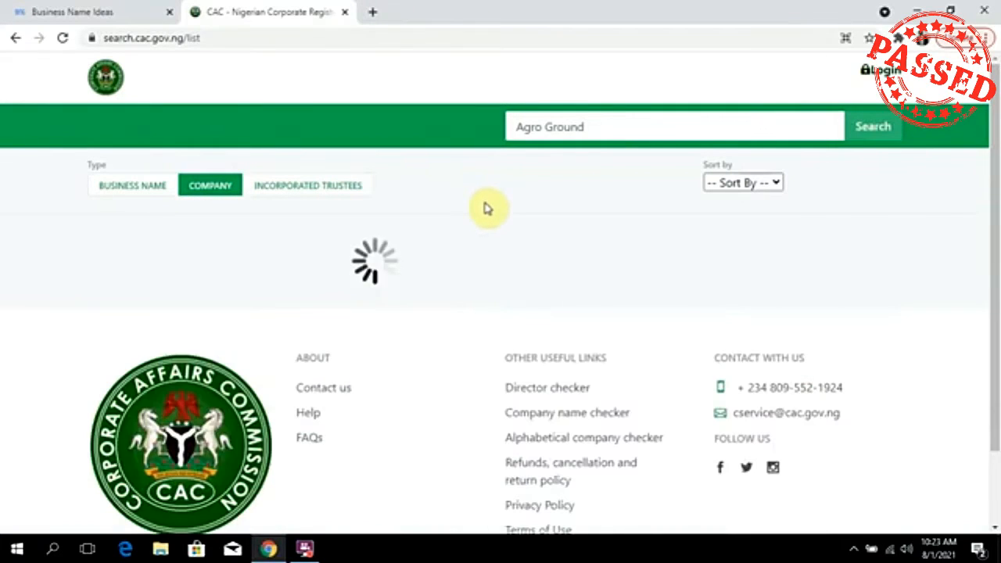
# Scroll through the list of companies with names similar to Agro Ground.
pyautogui.scroll(-1, 409, 237)
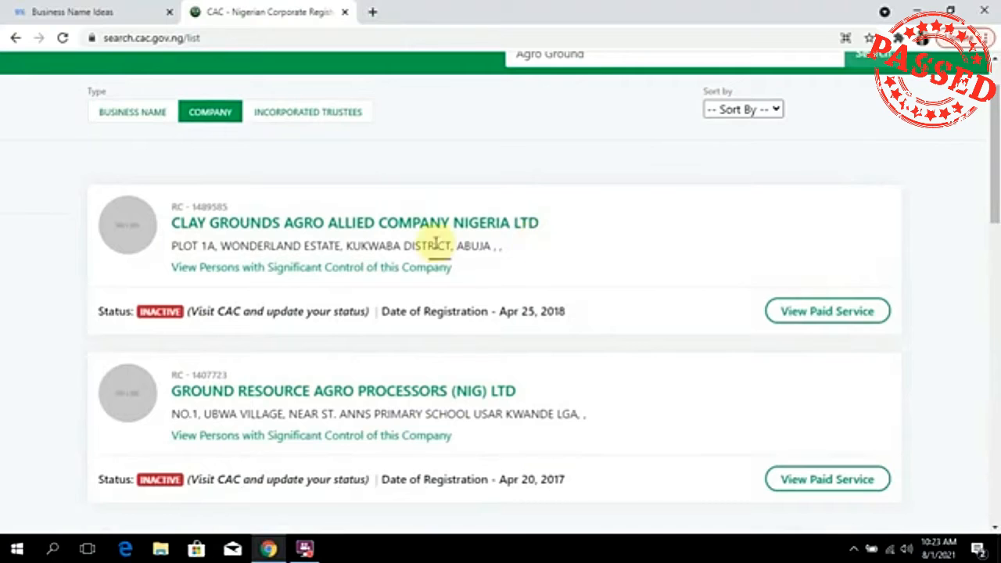
pyautogui.scroll(-5, 425, 264)
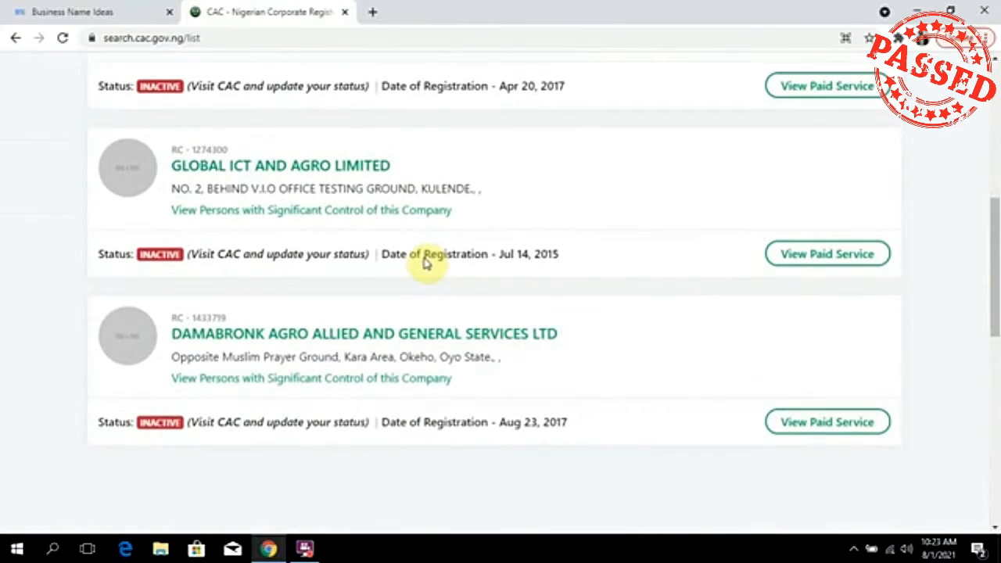
pyautogui.scroll(-1, 425, 263)
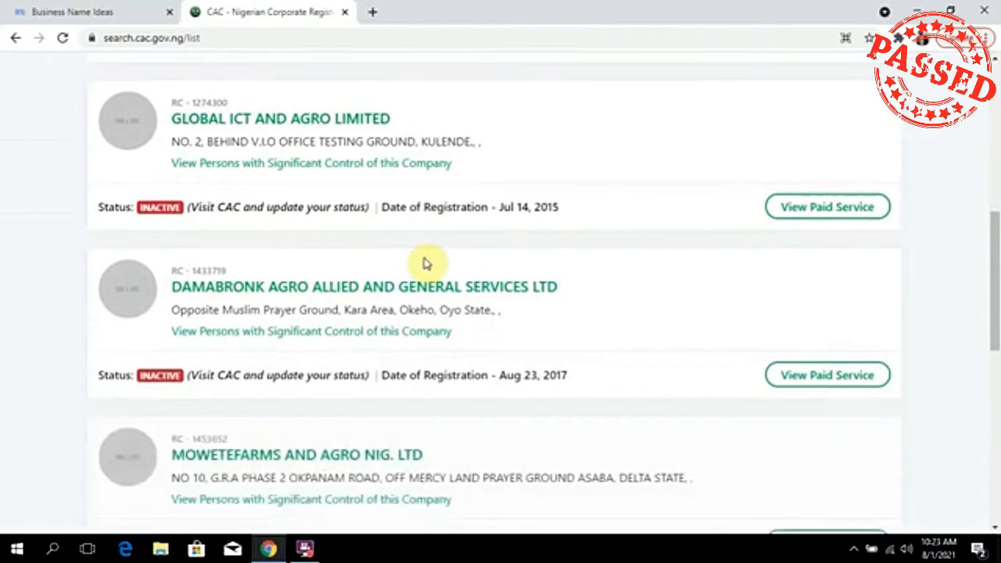
pyautogui.scroll(7, 426, 263)
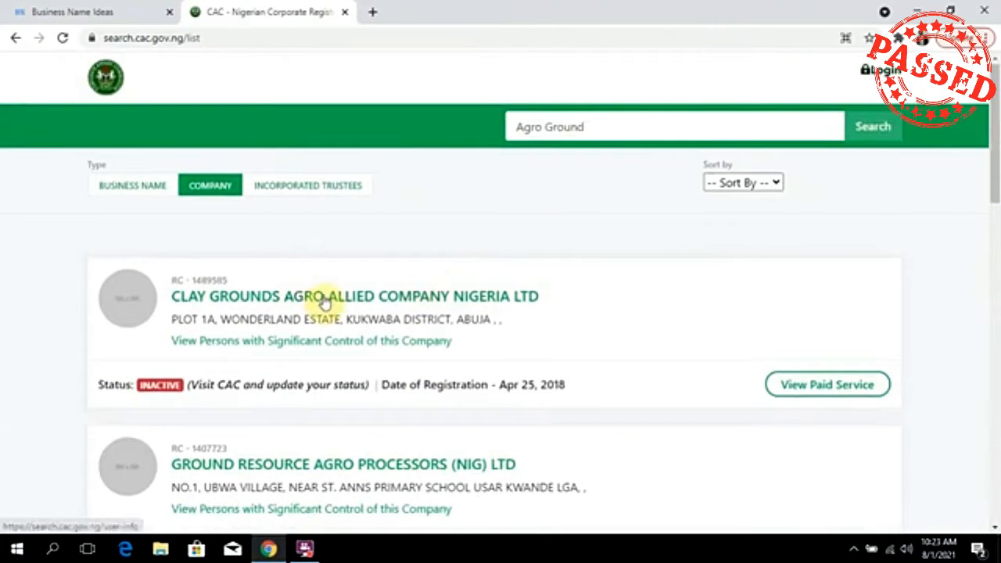
pyautogui.scroll(-5, 301, 308)
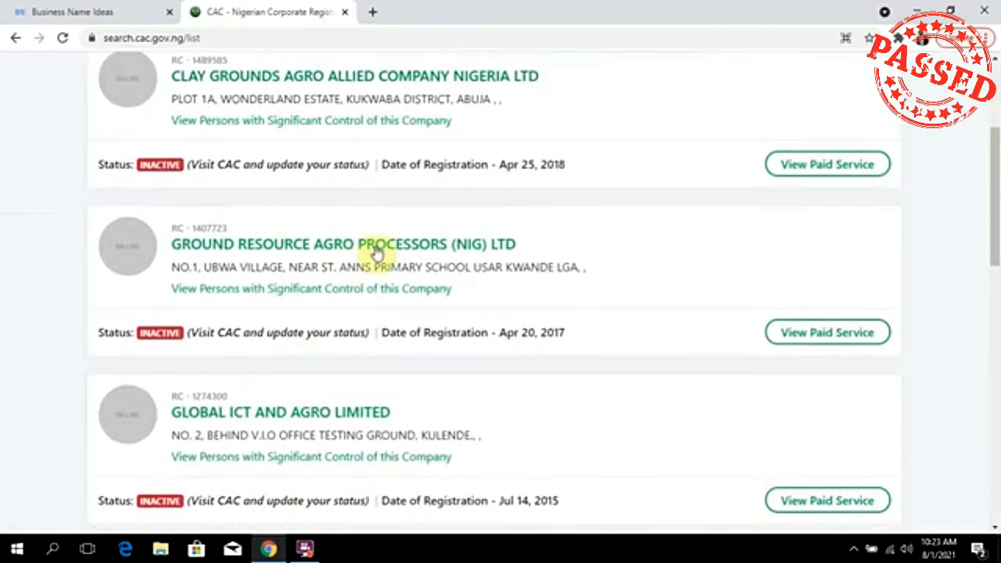
pyautogui.scroll(-7, 307, 293)
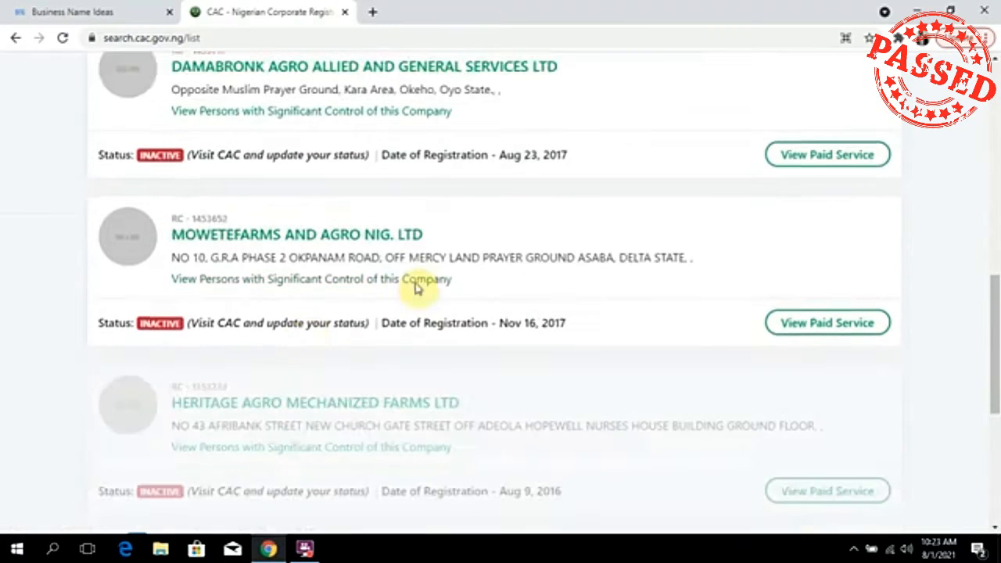
pyautogui.scroll(3, 408, 285)
# Replace the search with 'sounds4theking' and check it among trustees and companies.
pyautogui.scroll(5, 408, 285)
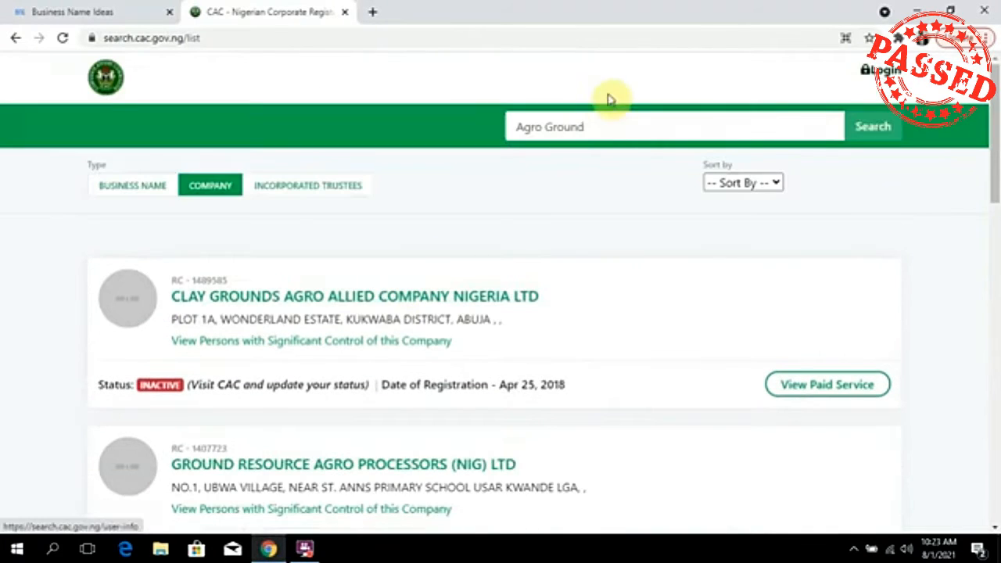
pyautogui.moveTo(610, 128); pyautogui.dragTo(506, 128)
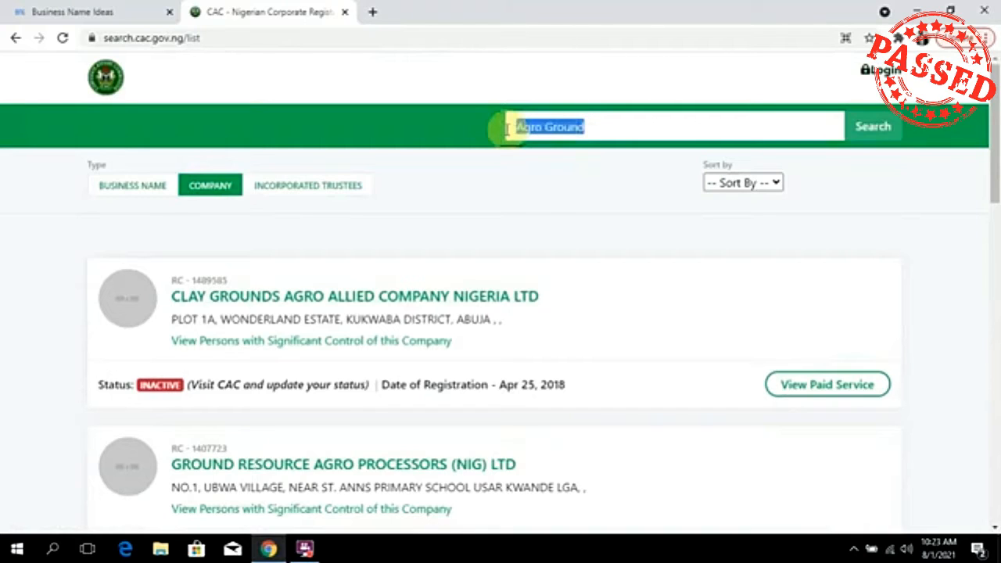
pyautogui.write('sounds4theking')
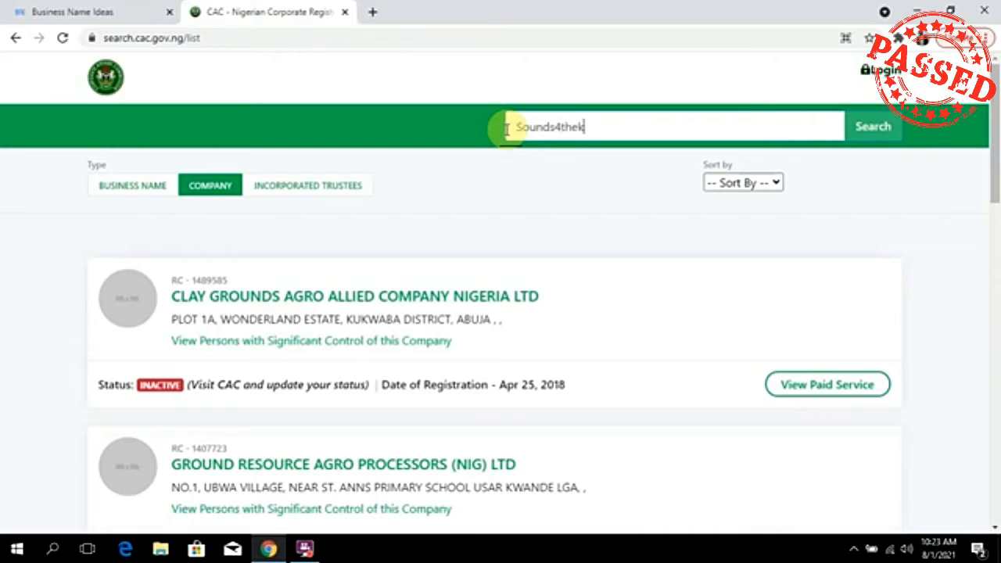
pyautogui.click(871, 134)
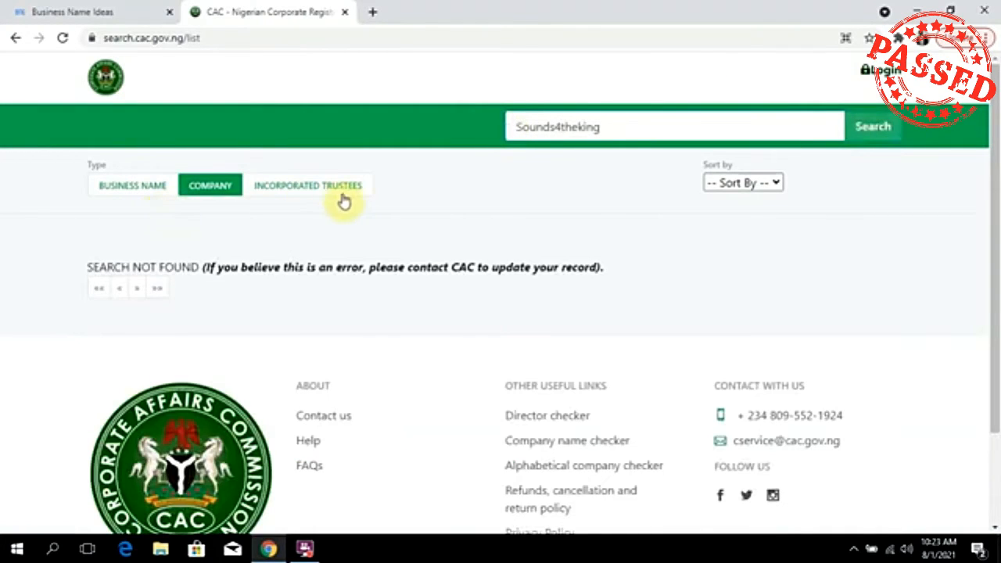
pyautogui.click(315, 194)
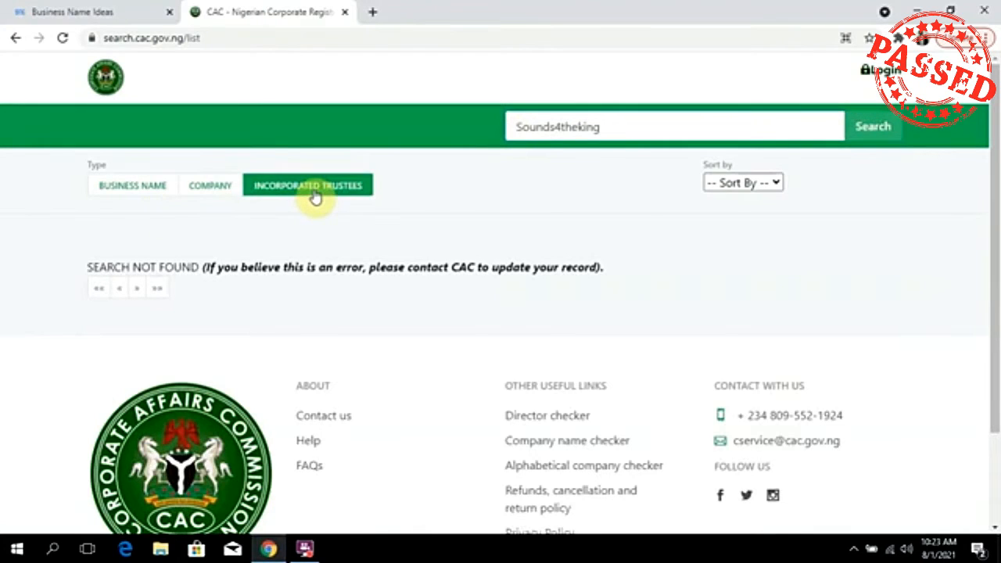
pyautogui.click(217, 193)
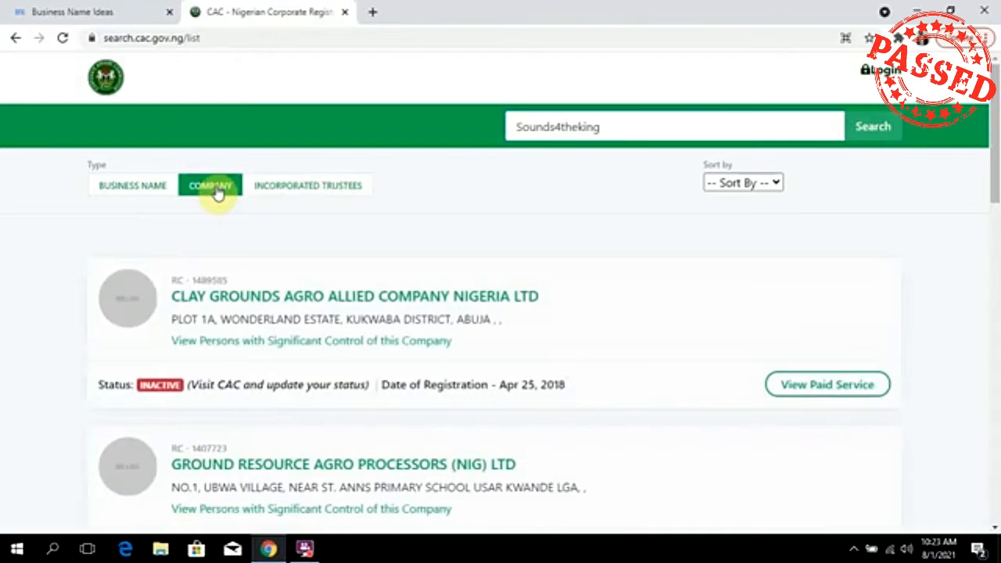
pyautogui.click(874, 132)
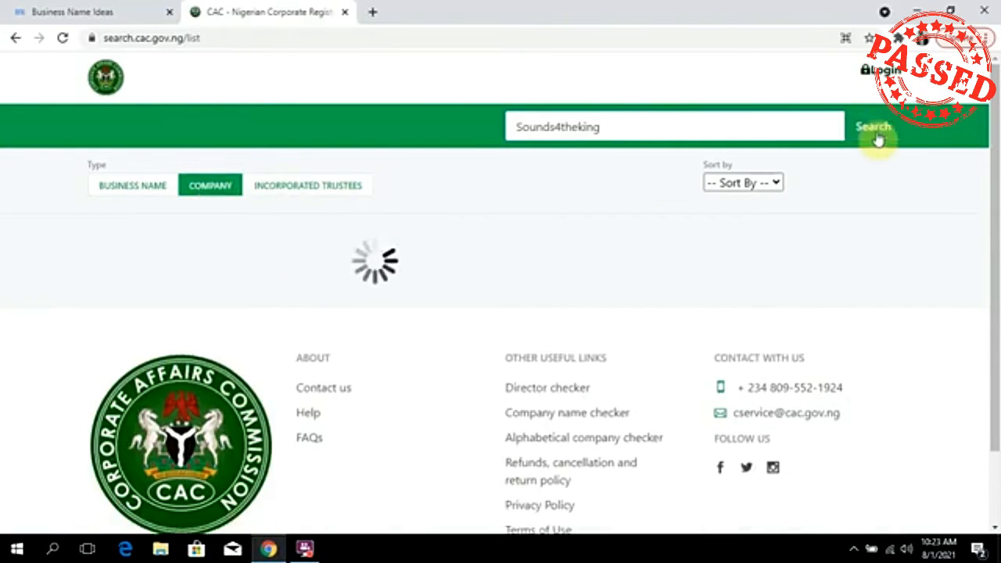
# Recheck Sounds4theking under each registration type, ending on Company with no match found.
pyautogui.click(147, 191)
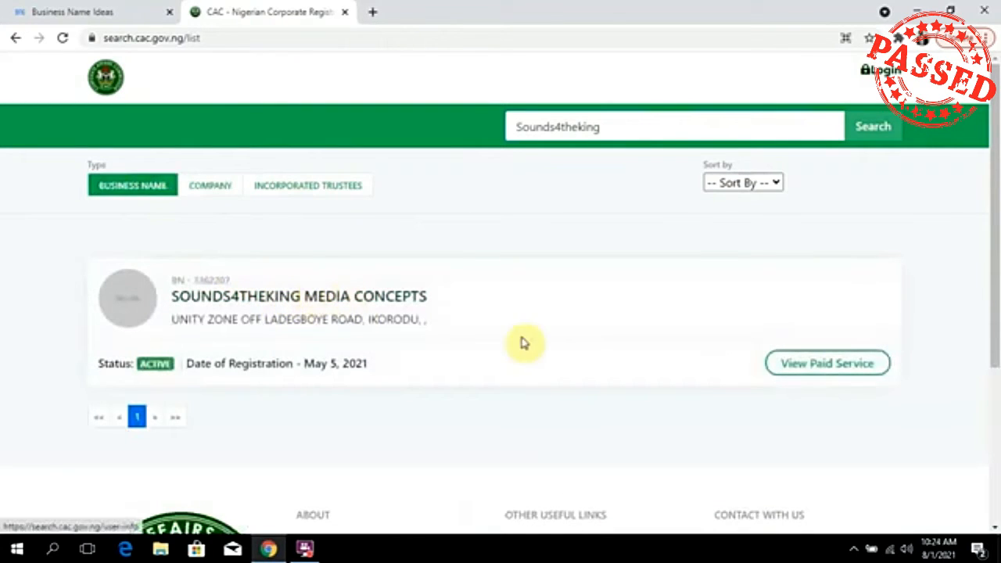
pyautogui.click(211, 186)
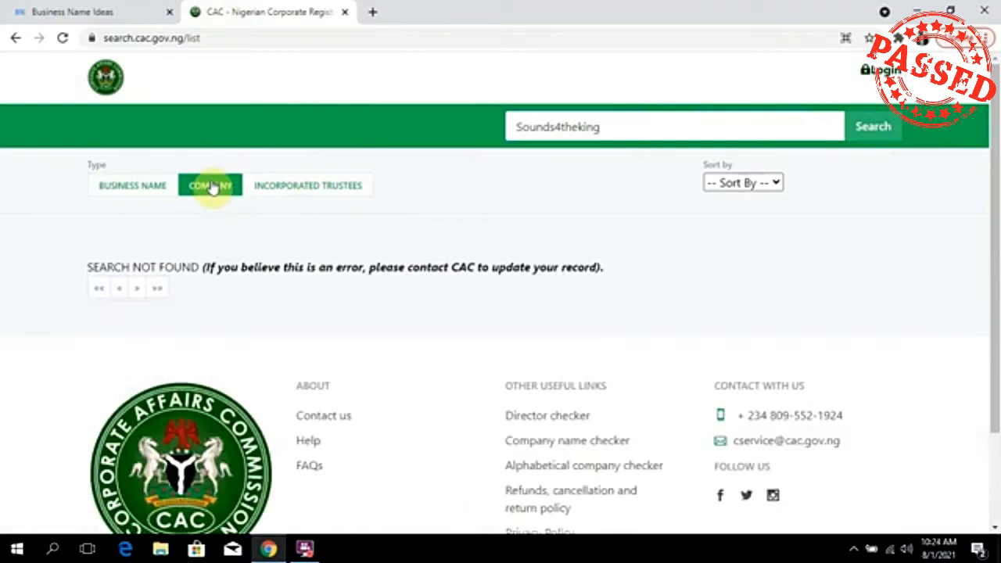
pyautogui.click(308, 193)
pyautogui.click(154, 195)
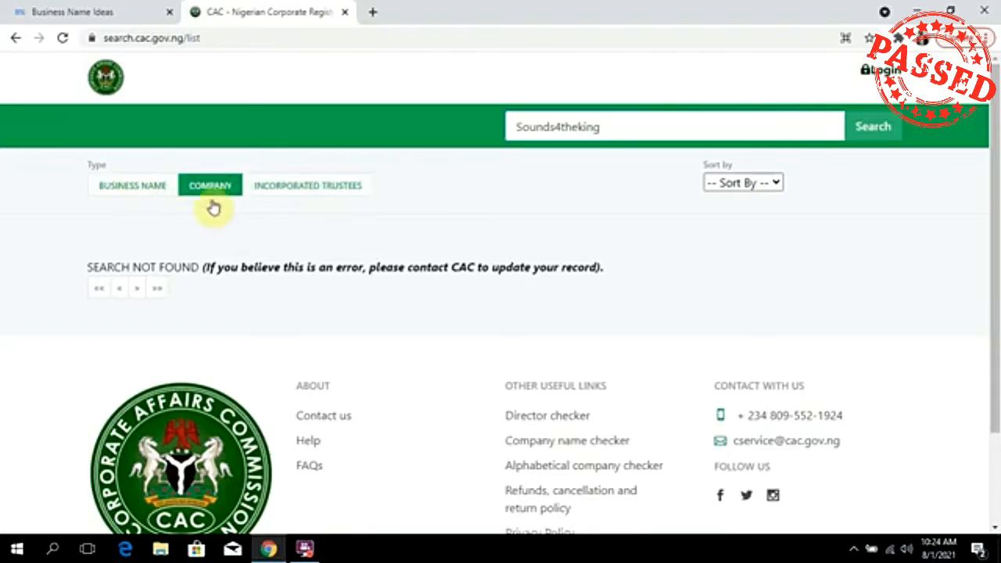
pyautogui.click(338, 197)
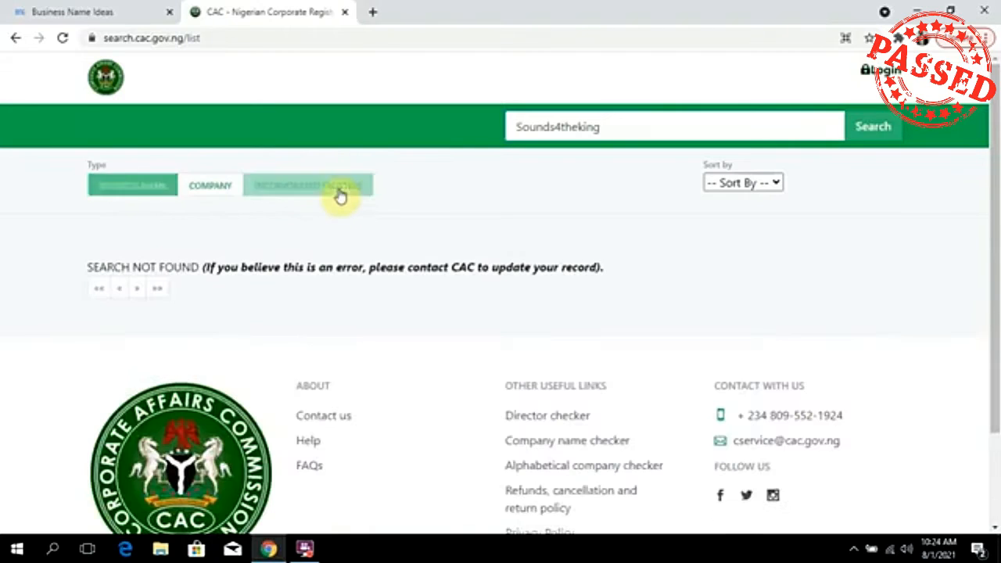
pyautogui.click(217, 194)
pyautogui.click(139, 195)
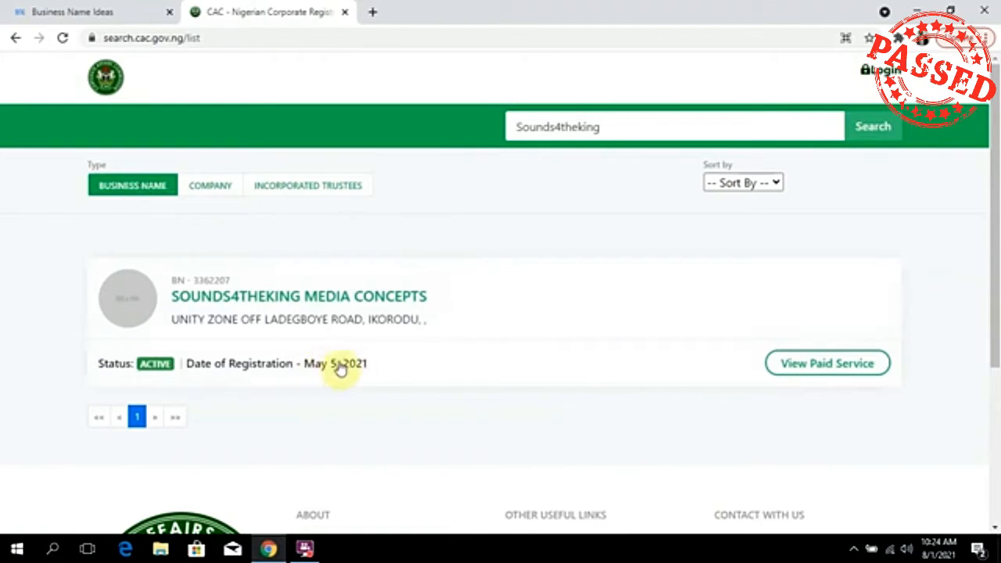
pyautogui.click(208, 189)
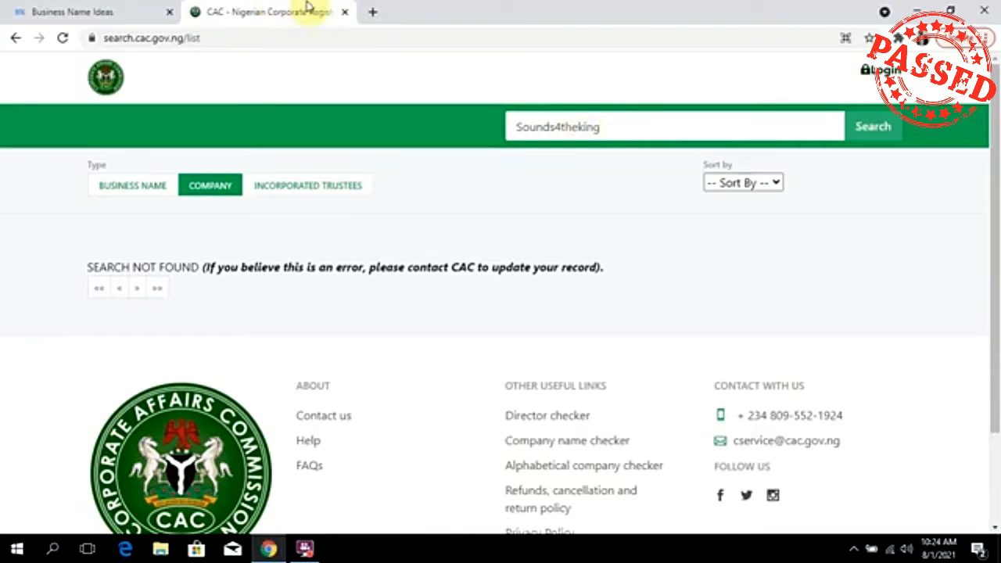
# Close the CAC Public Search tab to return to the Agro name ideas.
pyautogui.middleClick(233, 20)
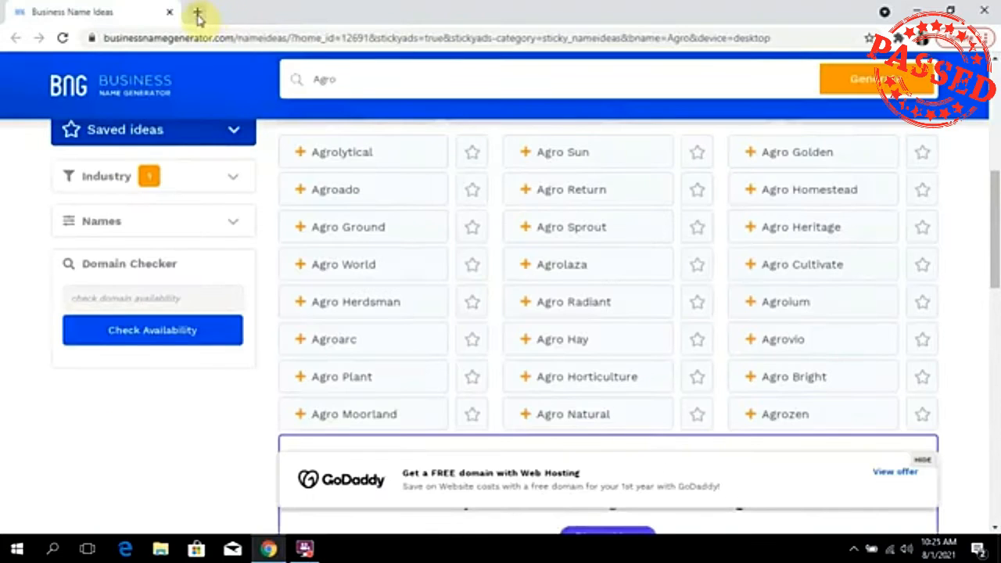
# In a new tab, go to pre.cac.gov.ng.
pyautogui.click(197, 12)
pyautogui.click(264, 41)
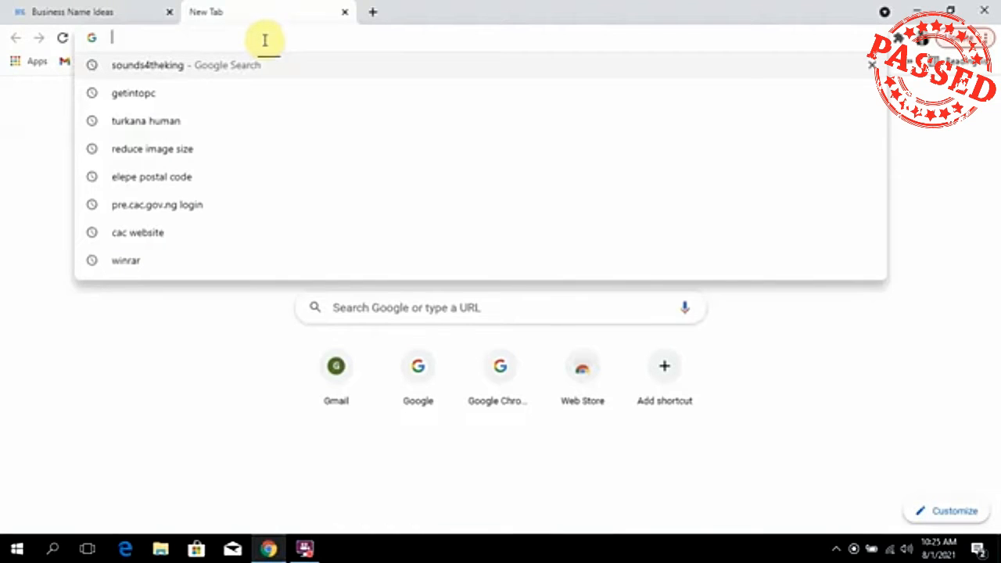
pyautogui.write('pre')
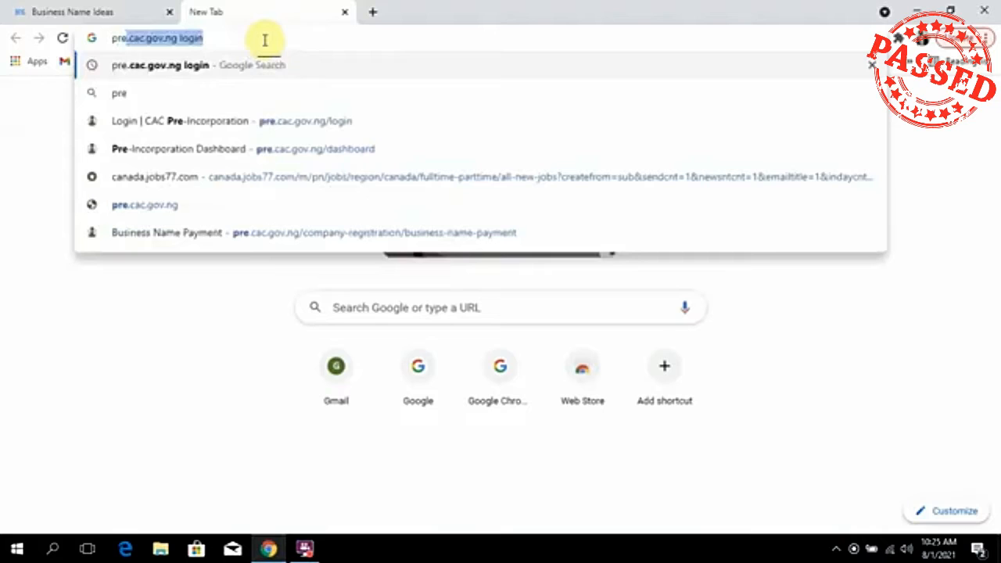
pyautogui.write('.cac.')
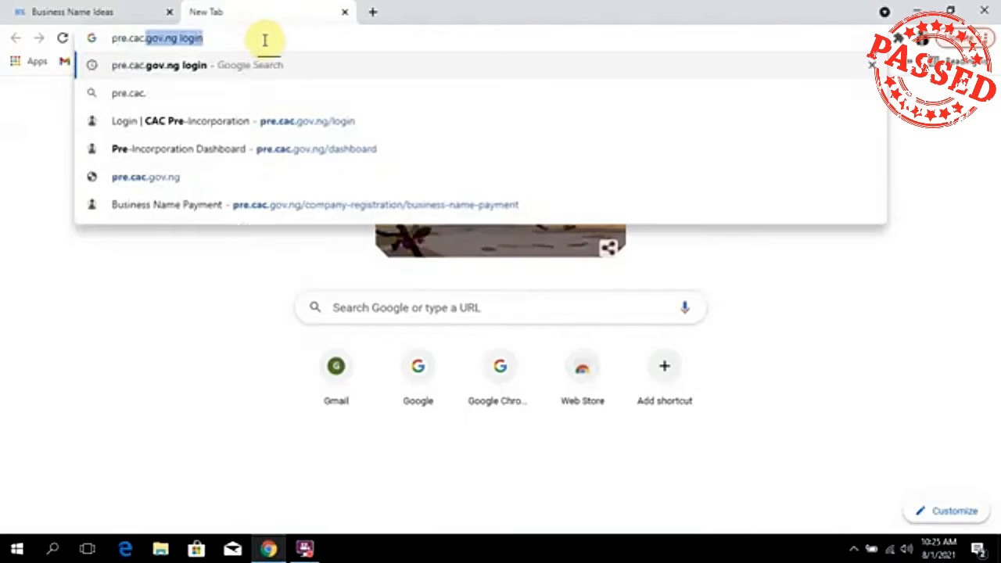
pyautogui.write('gov.ng')
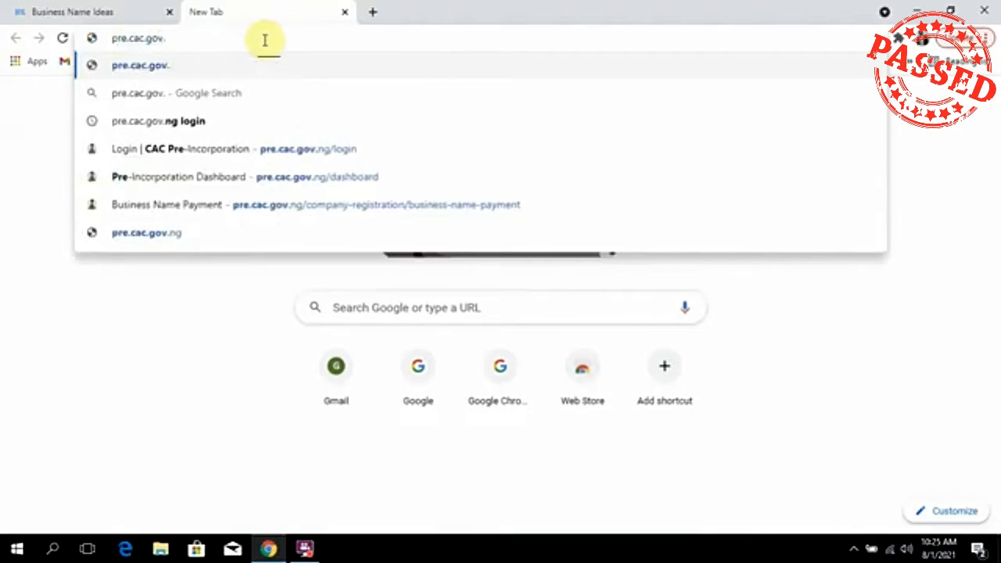
pyautogui.press('Return')
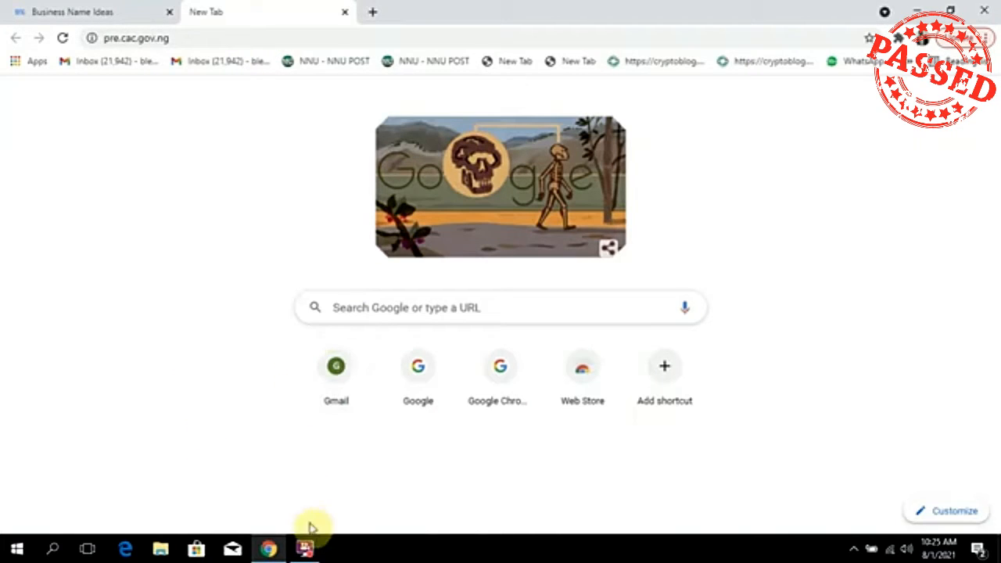
pyautogui.click(306, 547)
# Look over the CAC portal home page, then open the Register form at pre.cac.gov.ng/register/new.
pyautogui.click(412, 192)
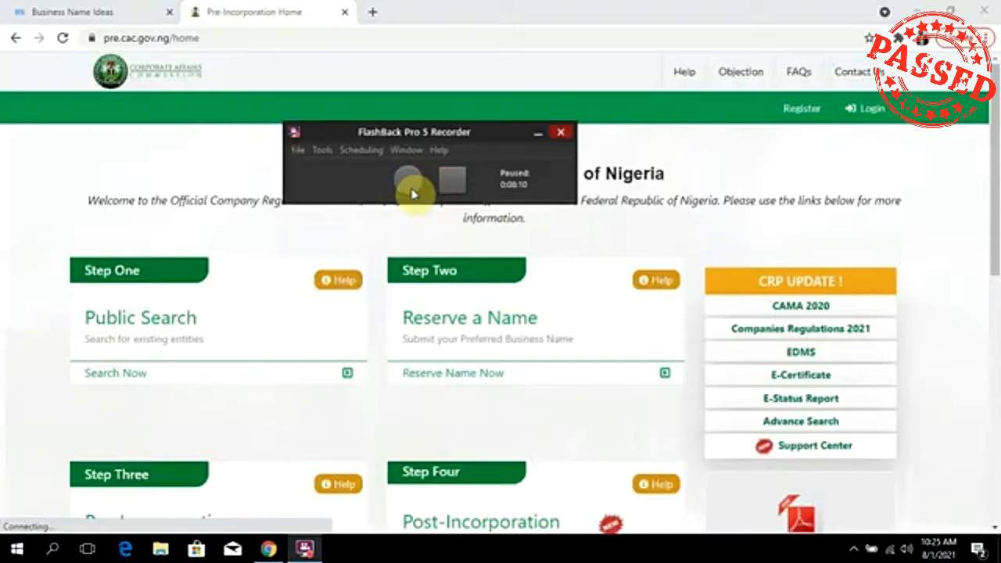
pyautogui.click(225, 373)
pyautogui.scroll(-2, 54, 417)
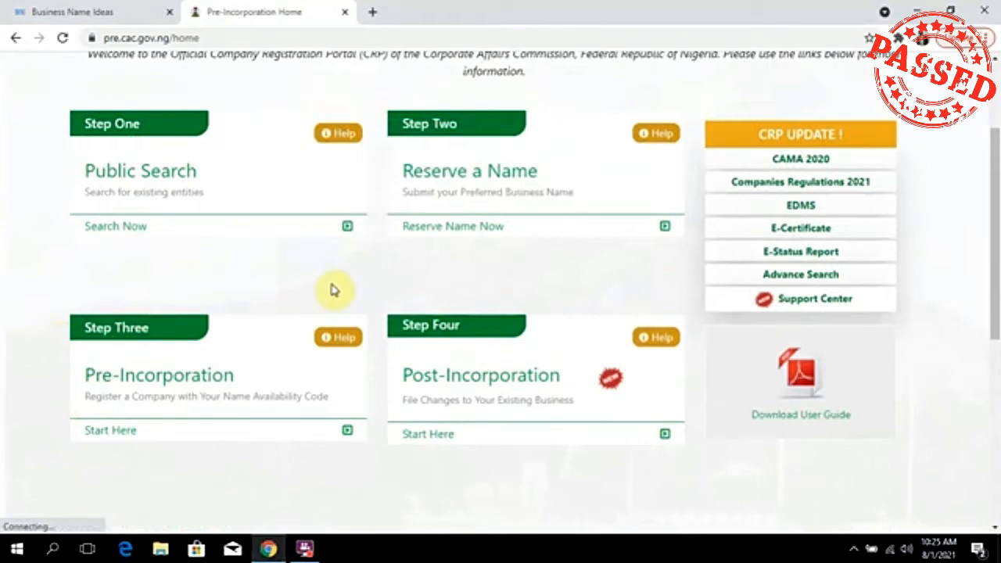
pyautogui.scroll(3, 334, 286)
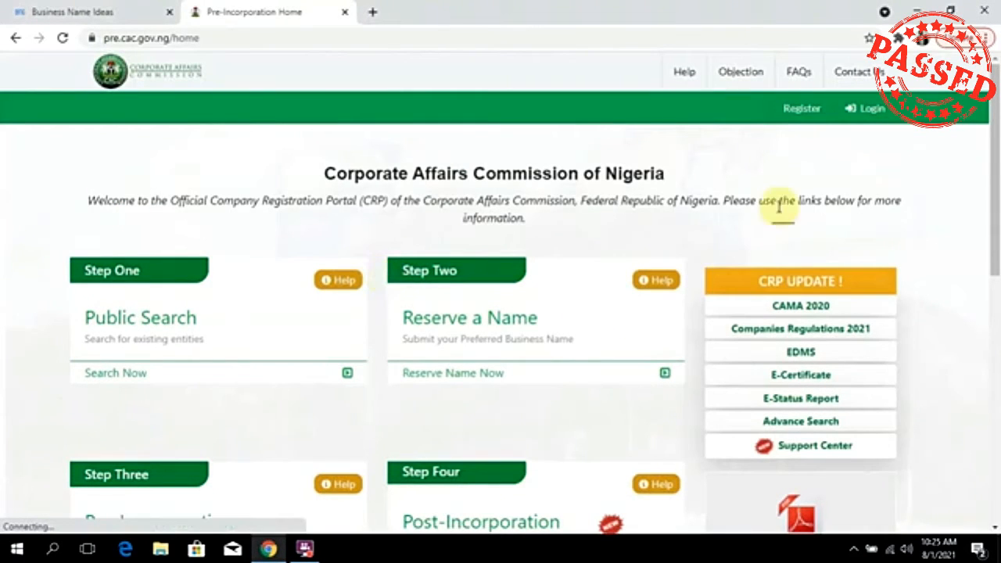
pyautogui.scroll(-1, 422, 266)
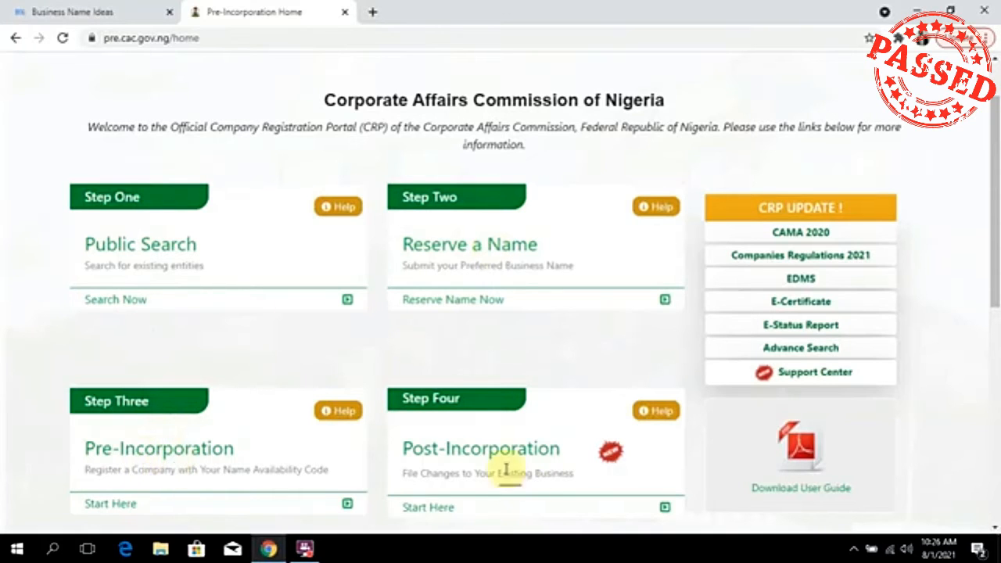
pyautogui.scroll(-1, 490, 457)
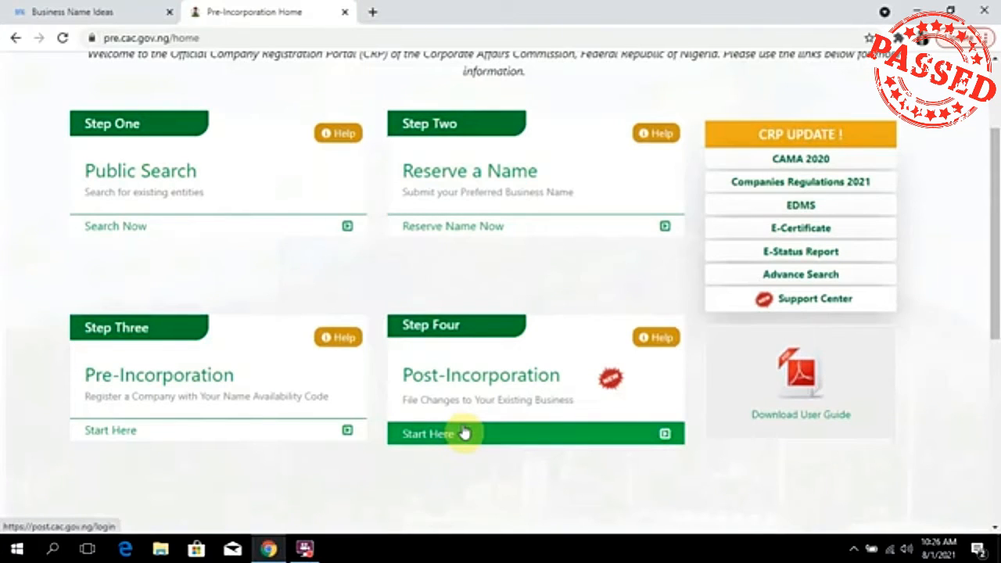
pyautogui.scroll(2, 571, 253)
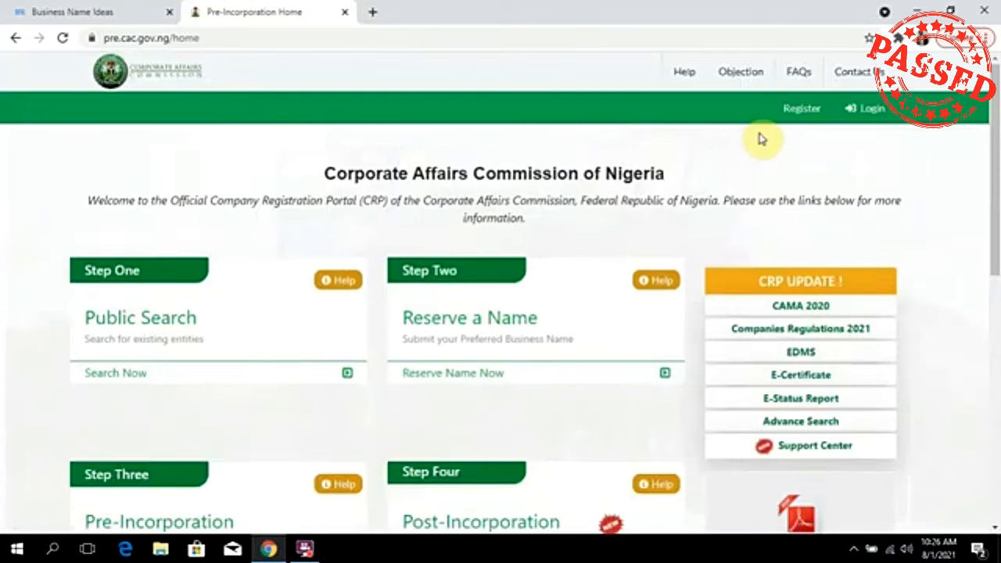
pyautogui.click(805, 114)
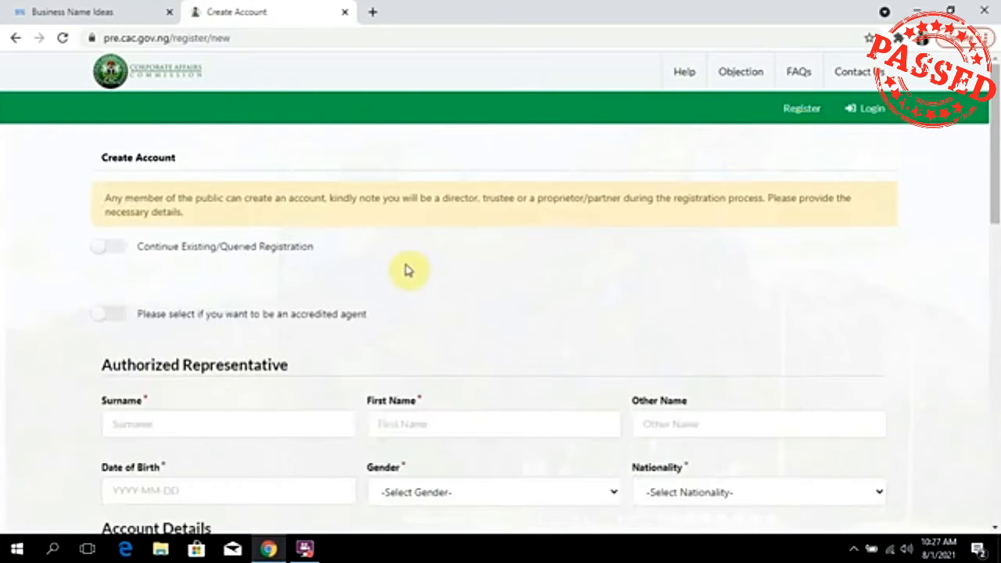
# Scroll through the blank Create Account form to review its fields.
pyautogui.scroll(-1, 382, 258)
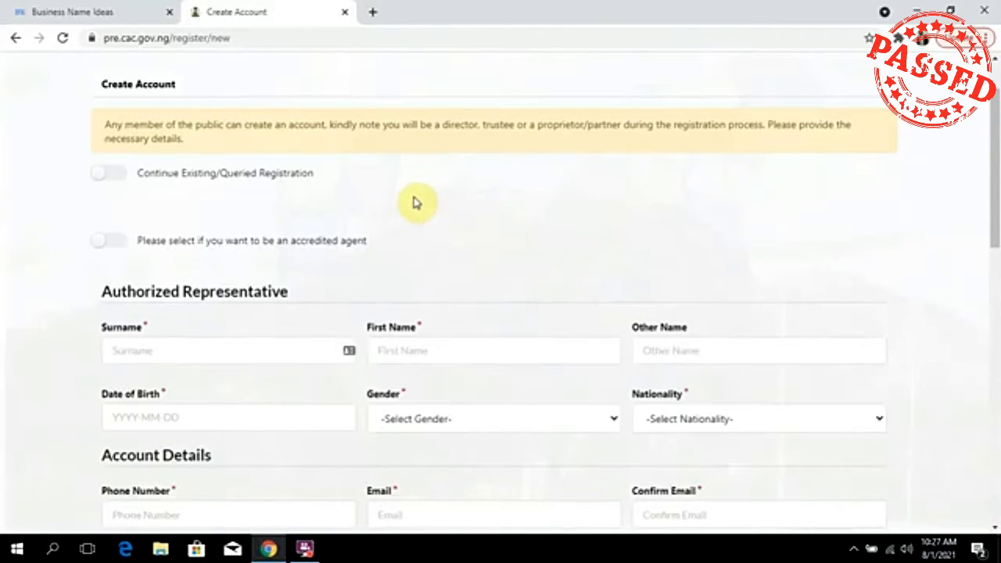
pyautogui.scroll(-3, 413, 201)
pyautogui.scroll(1, 413, 196)
pyautogui.scroll(3, 413, 197)
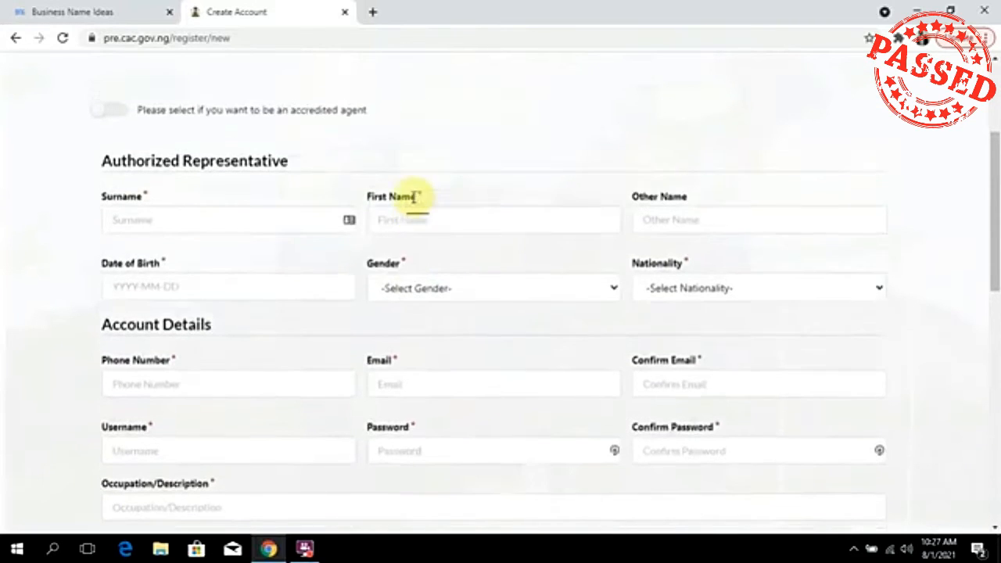
pyautogui.click(304, 549)
pyautogui.click(407, 180)
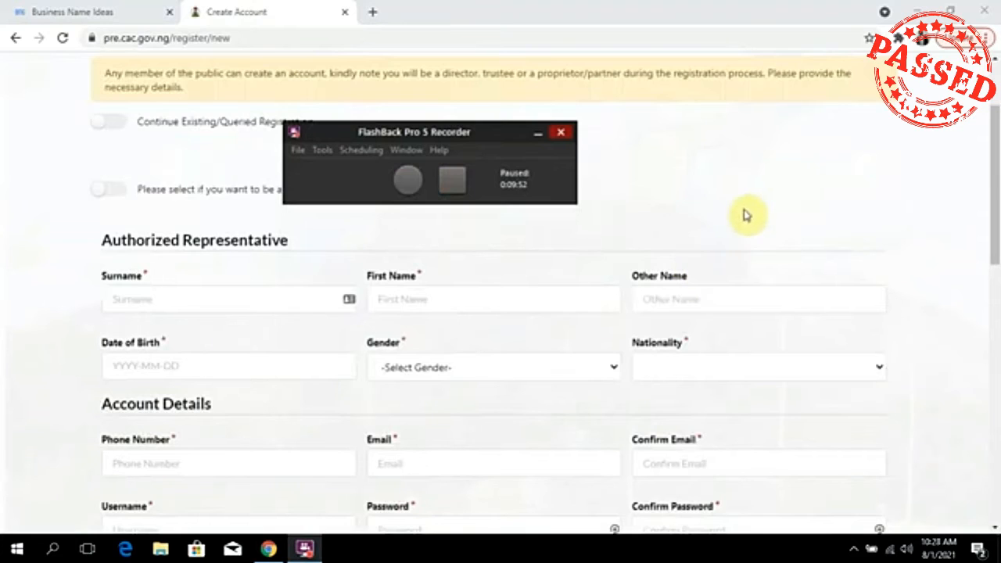
pyautogui.hotkey('ctrl', 'shift', 'F9')
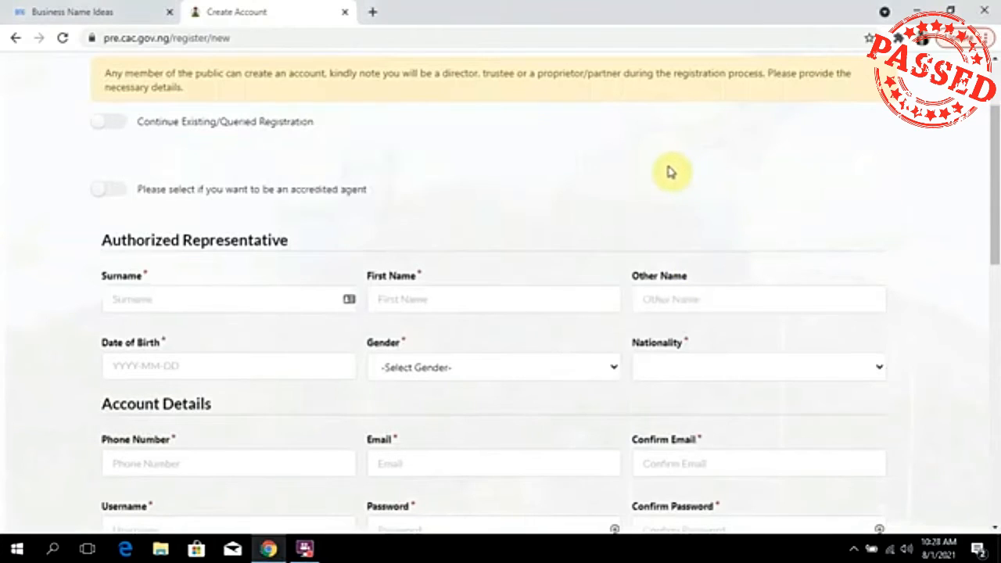
# Switch on Continue Existing/Queried Registration to reveal its lookup fields.
pyautogui.scroll(2, 664, 181)
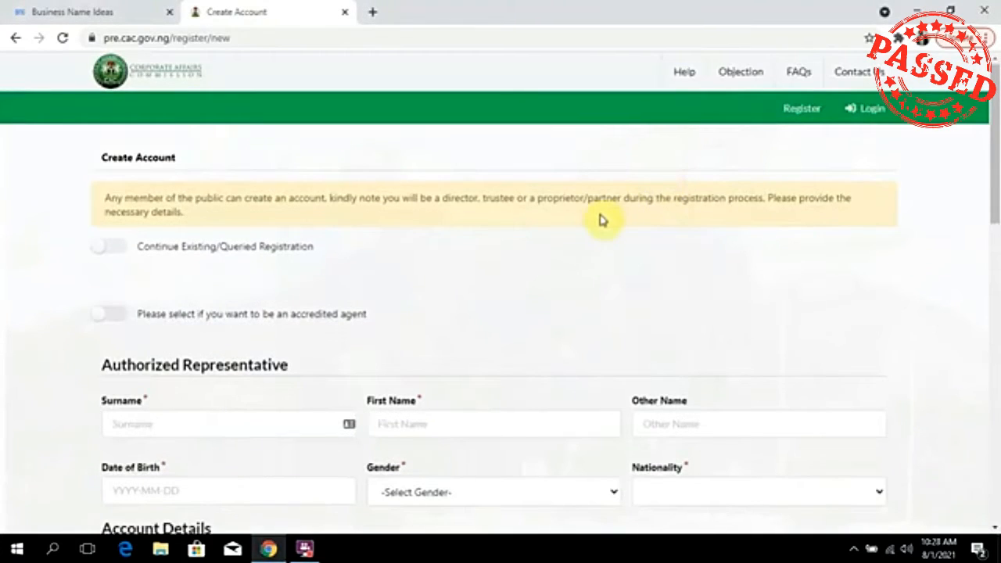
pyautogui.scroll(-10, 599, 234)
pyautogui.scroll(5, 601, 259)
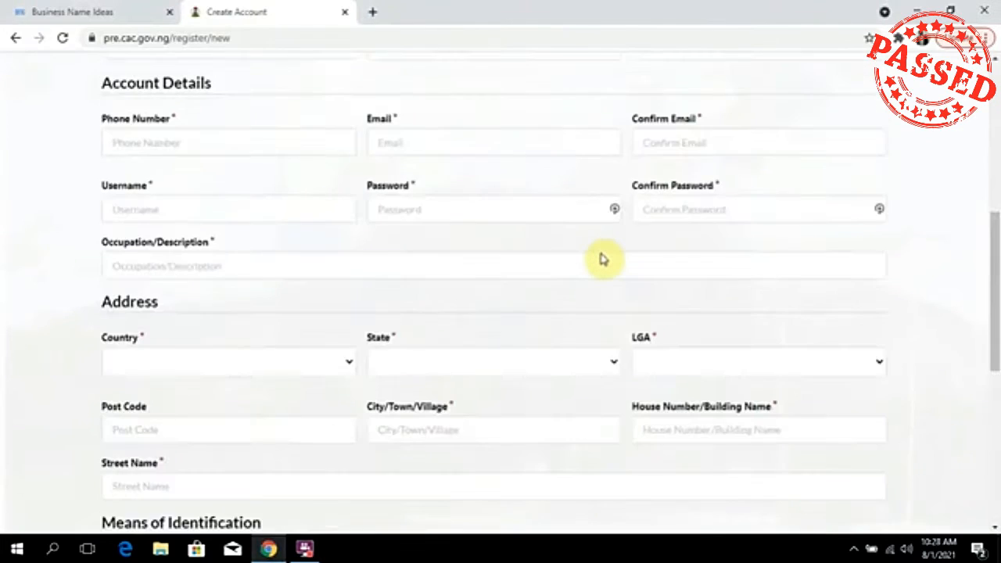
pyautogui.scroll(5, 601, 258)
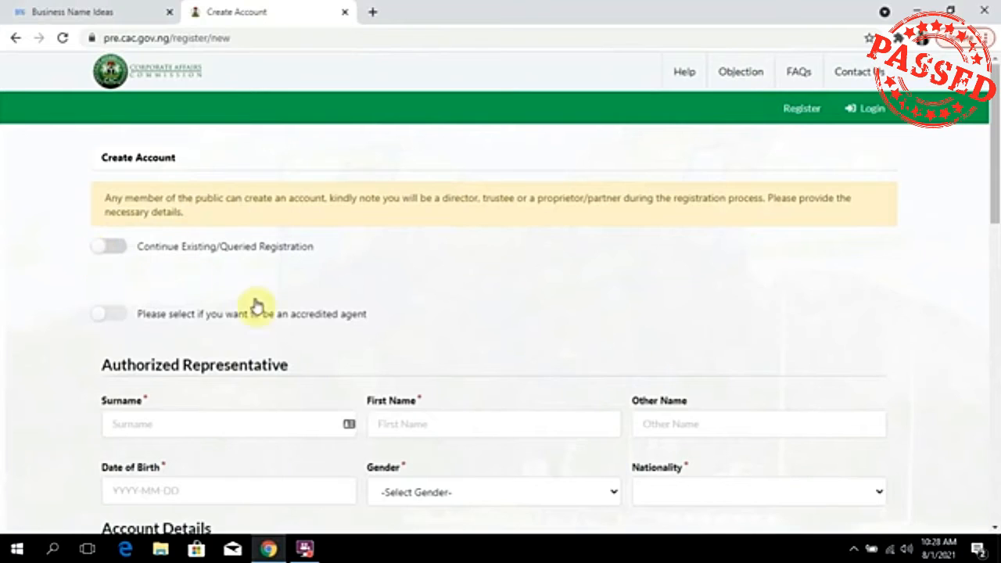
pyautogui.click(106, 246)
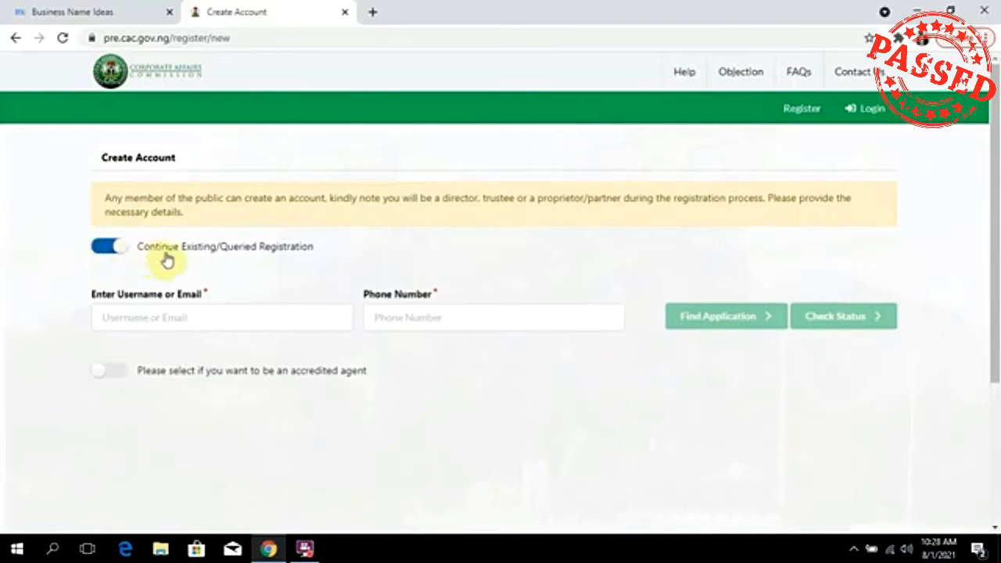
# Turn off Continue Existing/Queried Registration and switch on the accredited agent option.
pyautogui.click(164, 259)
pyautogui.scroll(-1, 100, 308)
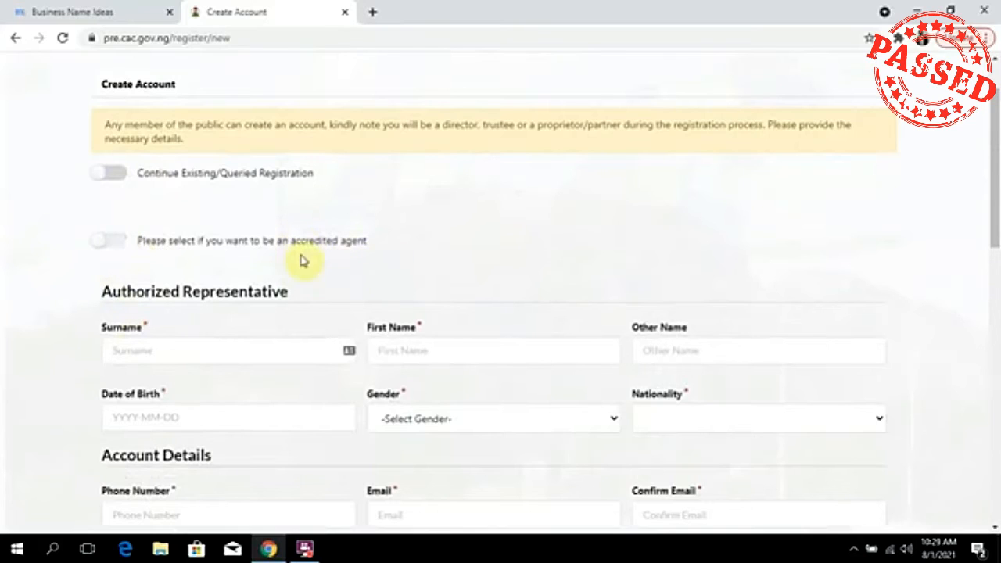
pyautogui.click(119, 241)
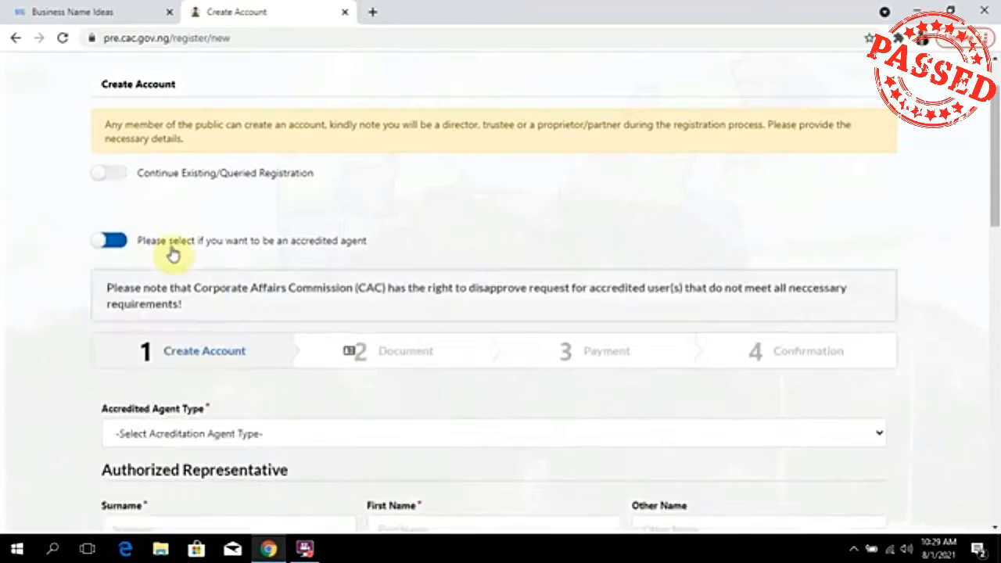
pyautogui.scroll(-3, 244, 325)
# Look through the accredited agent types without choosing, then turn the agent option off.
pyautogui.click(297, 215)
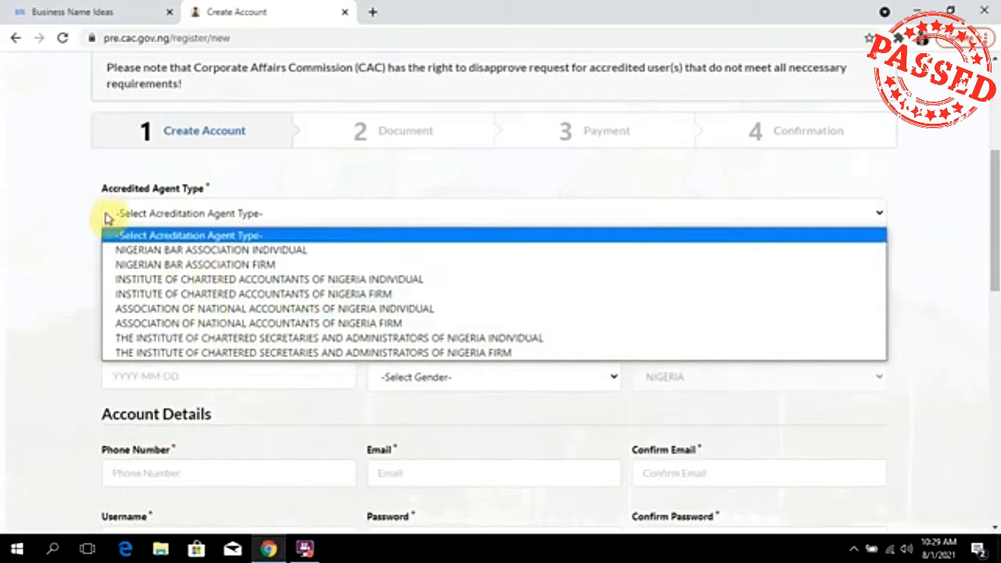
pyautogui.click(60, 189)
pyautogui.scroll(3, 112, 216)
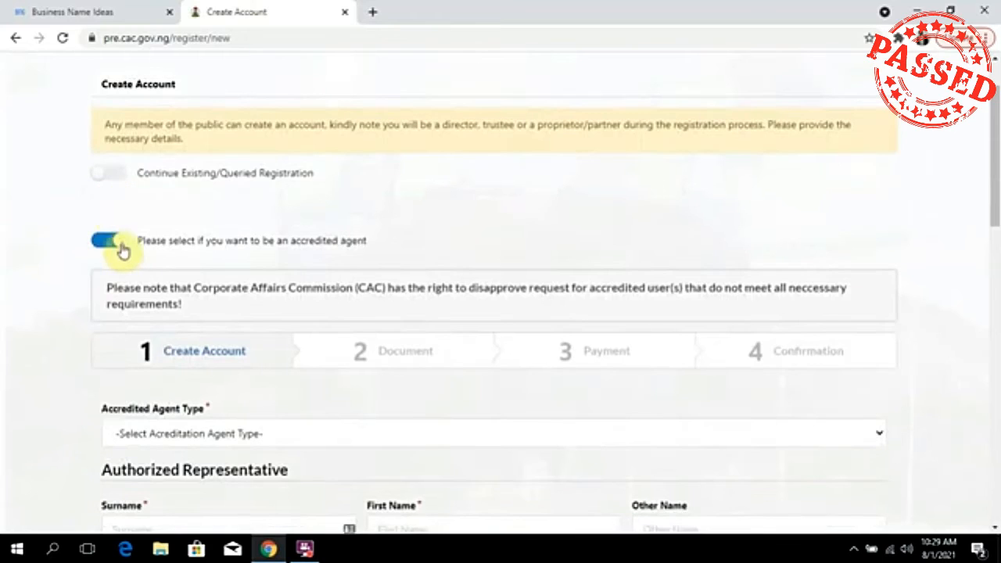
pyautogui.click(122, 249)
# Scroll through the empty form, dismissing the browser's autofill on the Surname field.
pyautogui.scroll(-1, 298, 285)
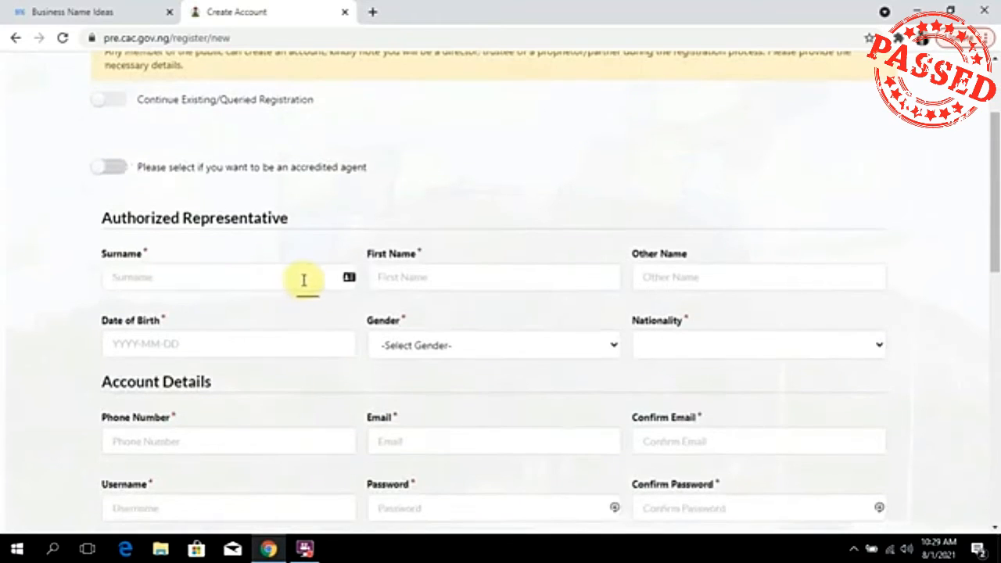
pyautogui.scroll(-2, 304, 280)
pyautogui.scroll(2, 306, 286)
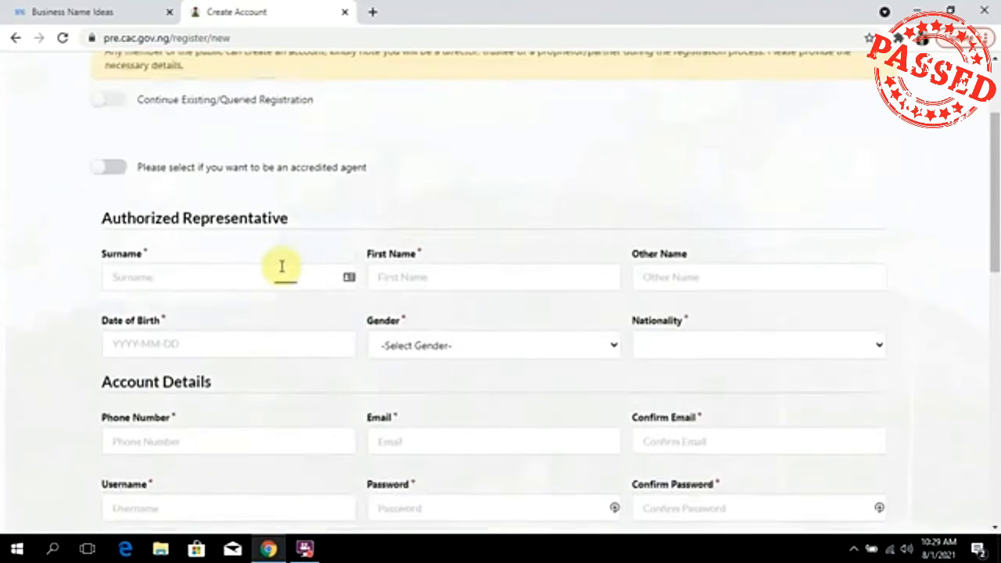
pyautogui.click(225, 275)
pyautogui.click(451, 207)
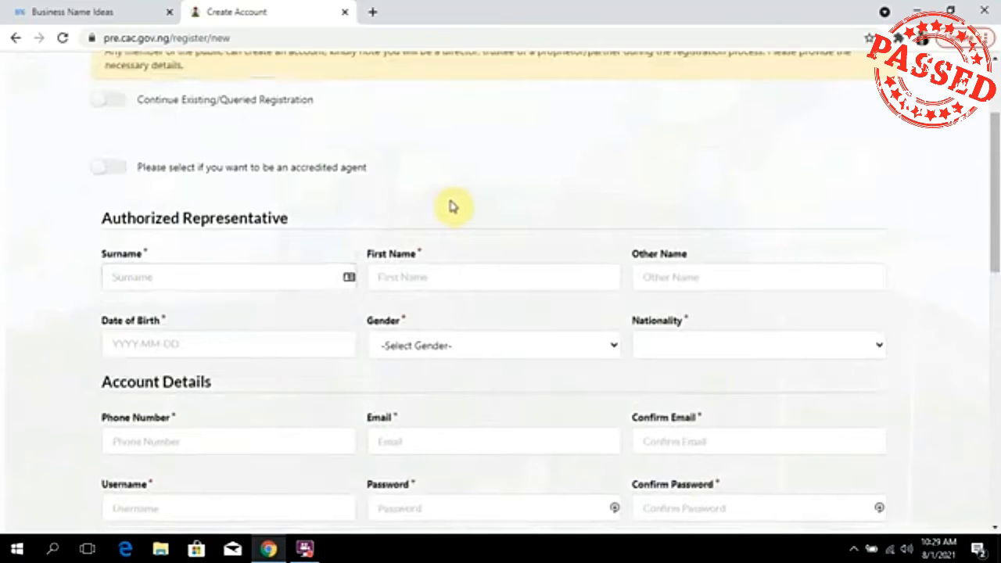
pyautogui.scroll(2, 451, 206)
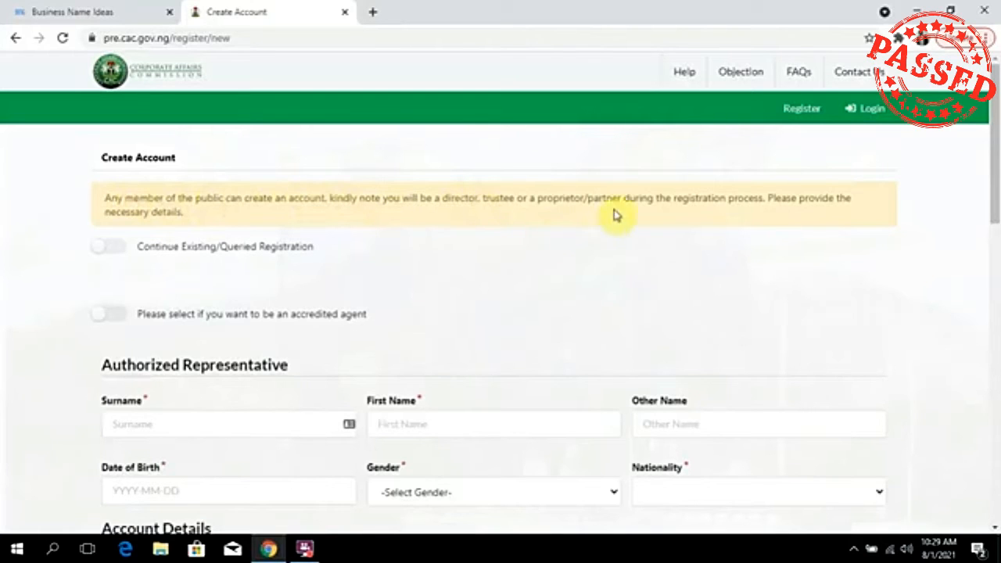
pyautogui.scroll(-2, 451, 268)
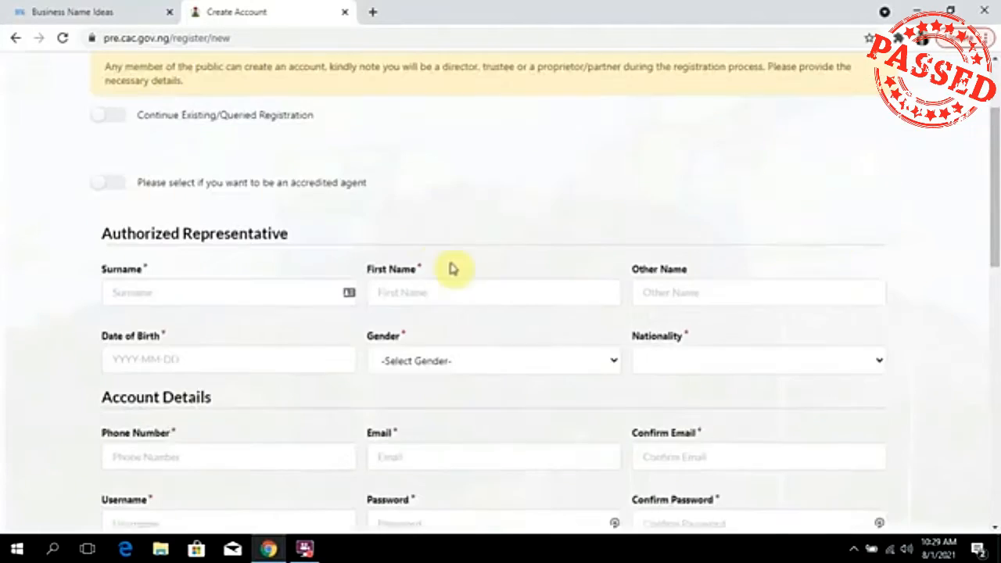
pyautogui.scroll(-2, 451, 268)
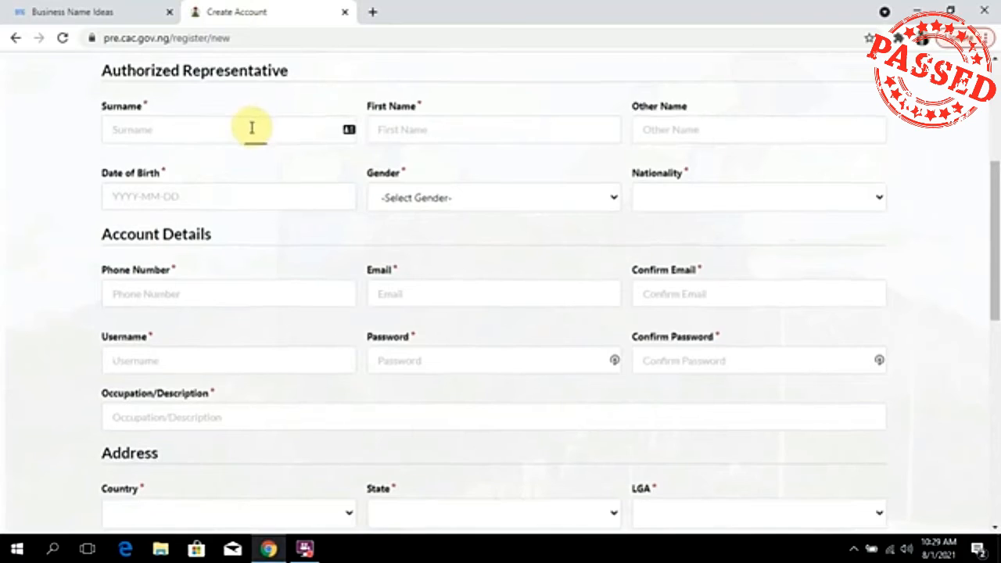
pyautogui.scroll(-6, 251, 127)
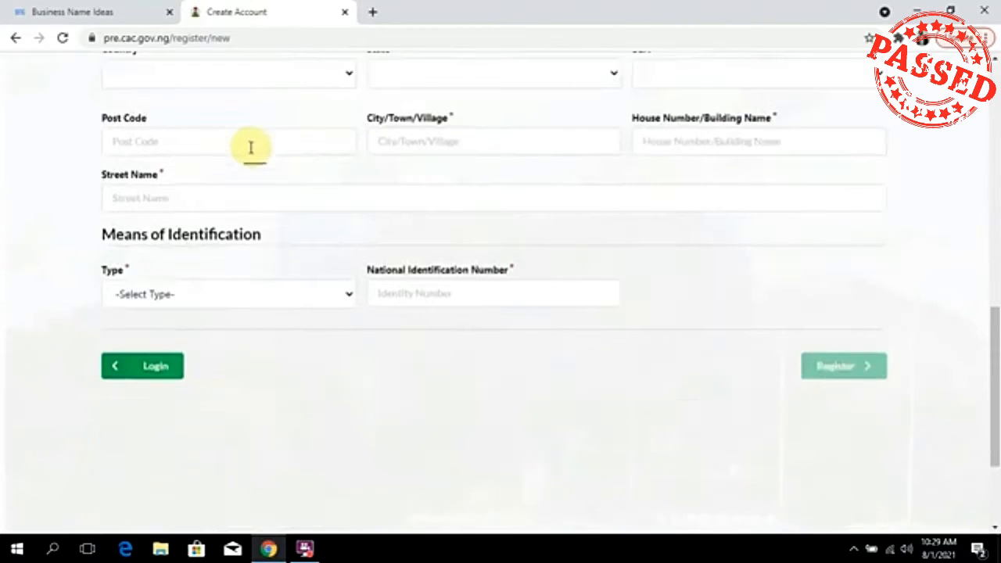
pyautogui.scroll(8, 251, 147)
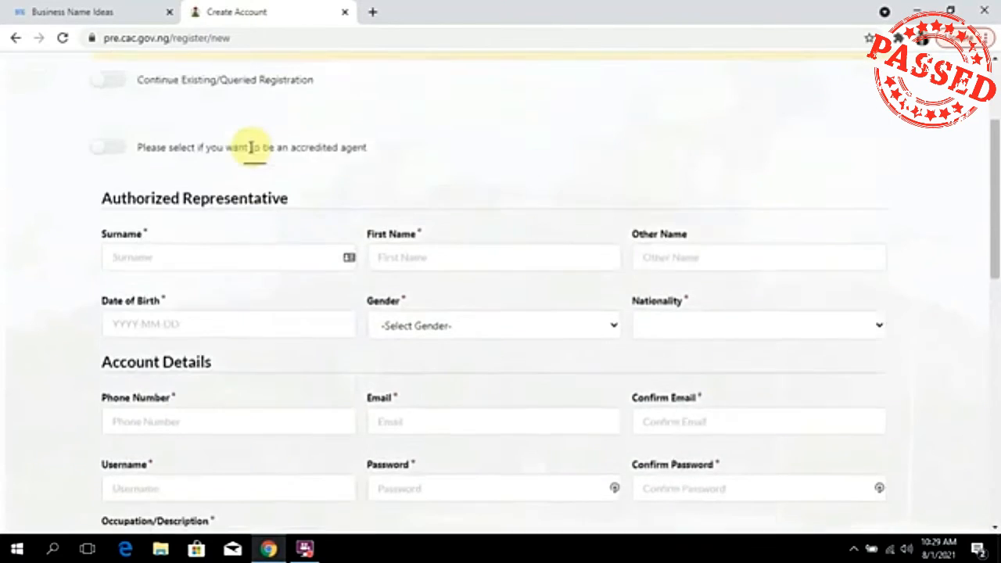
pyautogui.scroll(1, 250, 147)
pyautogui.click(246, 173)
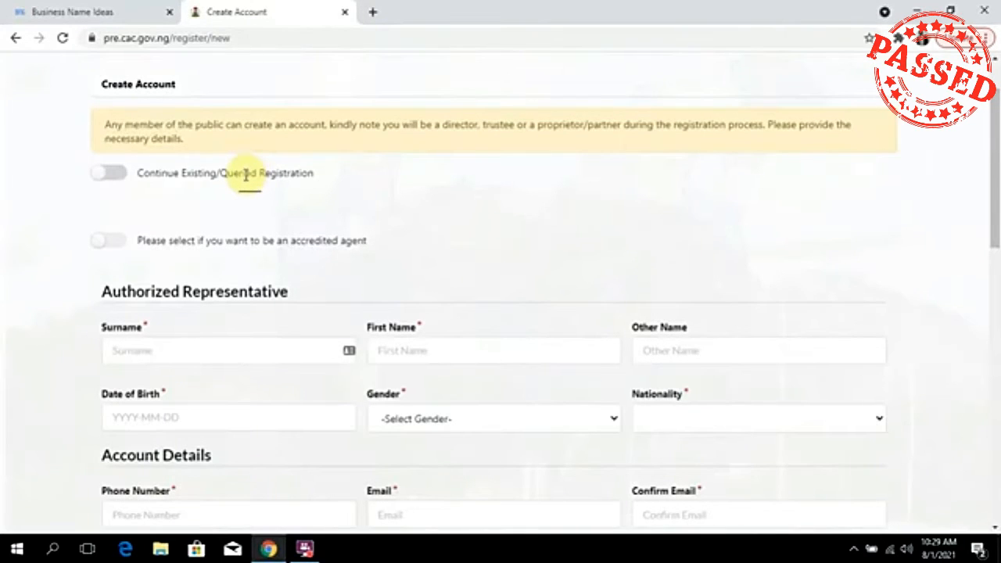
pyautogui.scroll(-1, 252, 261)
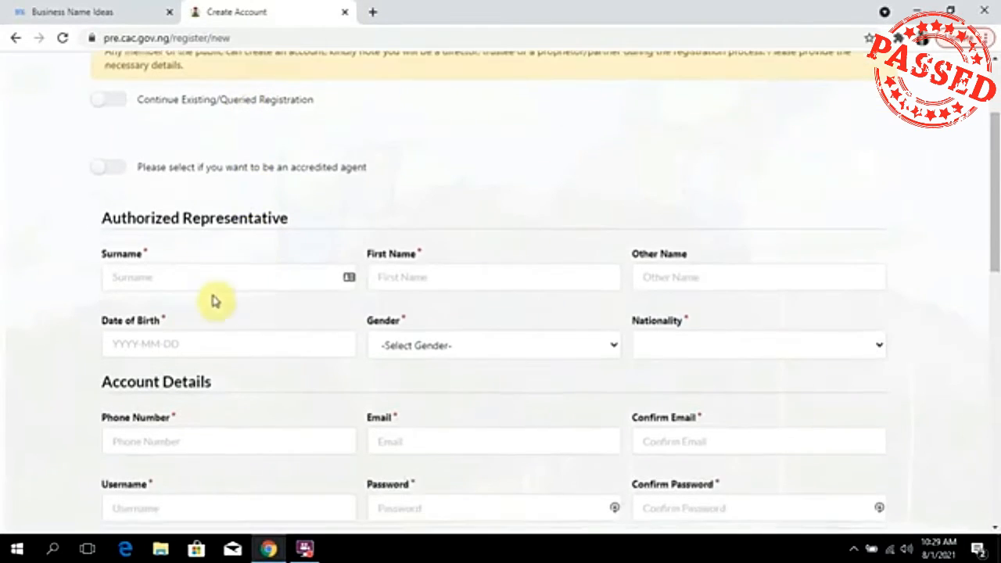
# Enter the representative's surname, first name and other name.
pyautogui.click(221, 279)
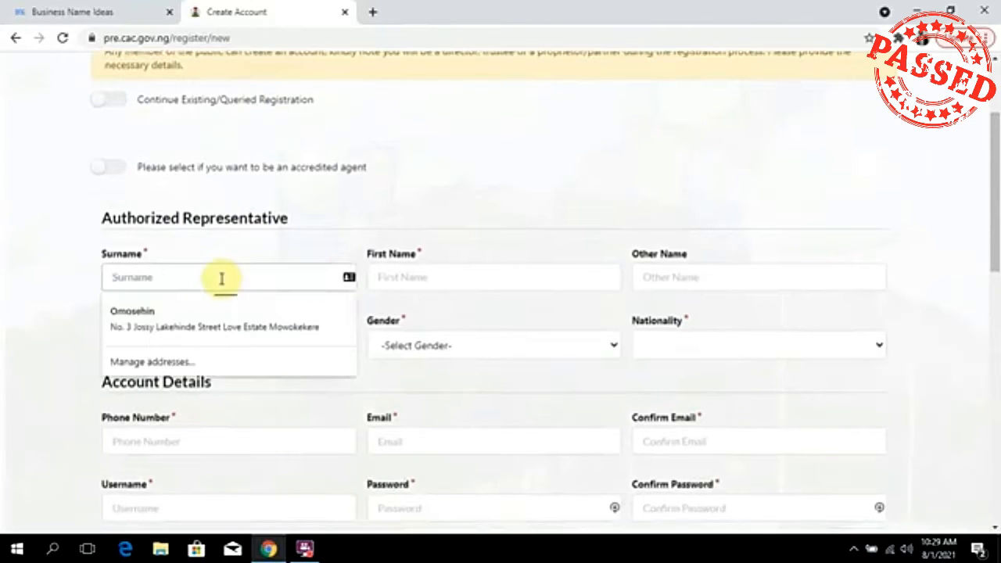
pyautogui.click(351, 208)
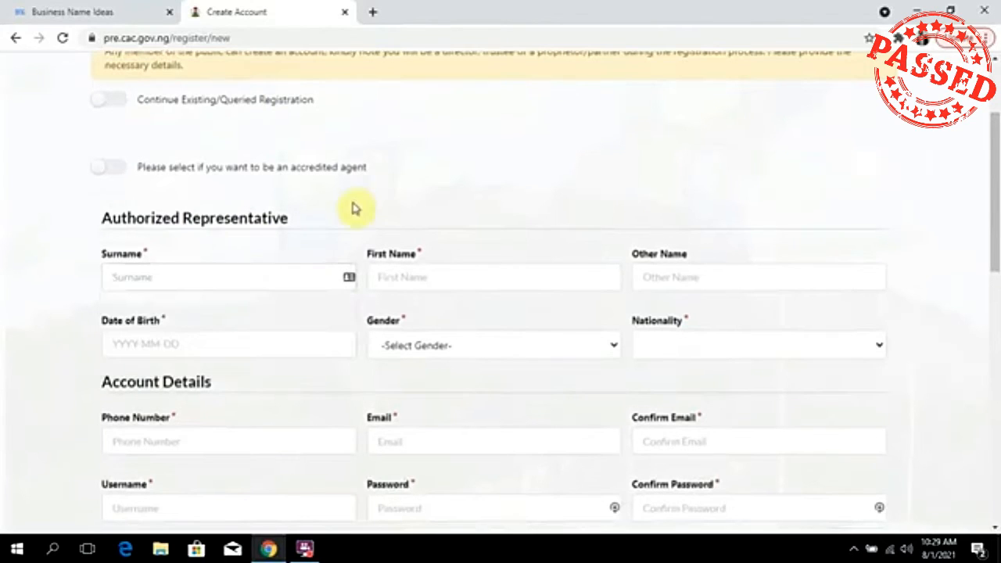
pyautogui.click(235, 278)
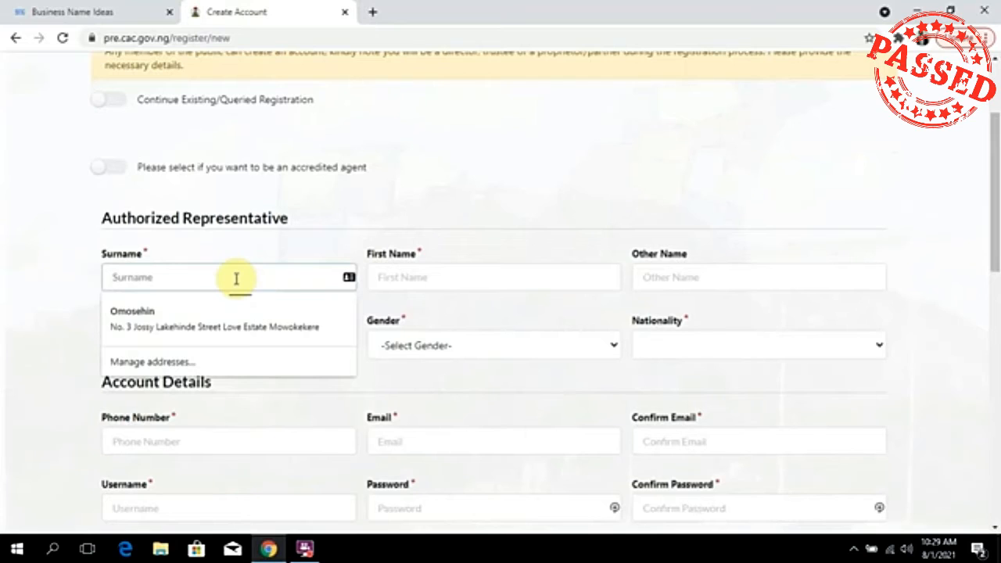
pyautogui.press('Tab')
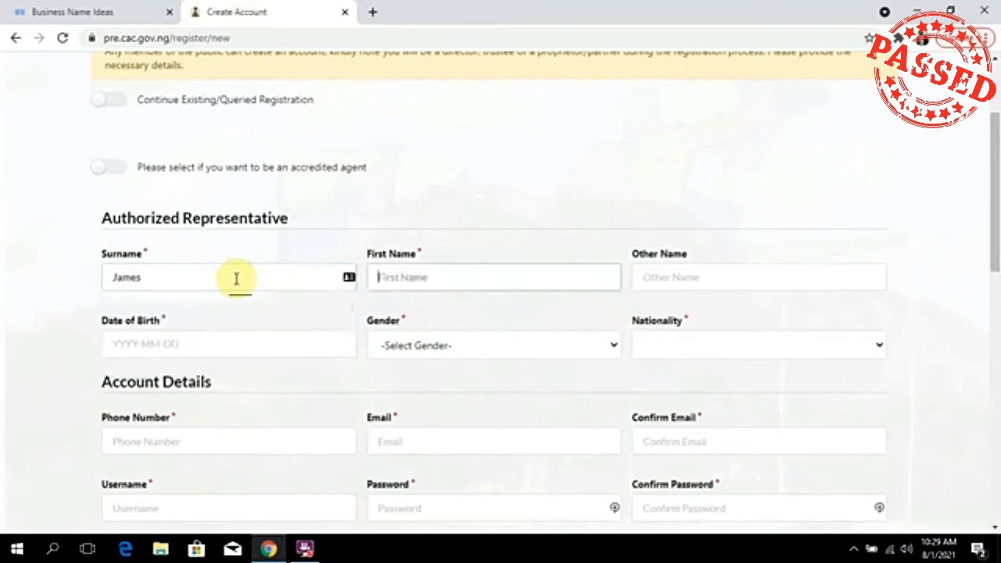
pyautogui.press('Tab')
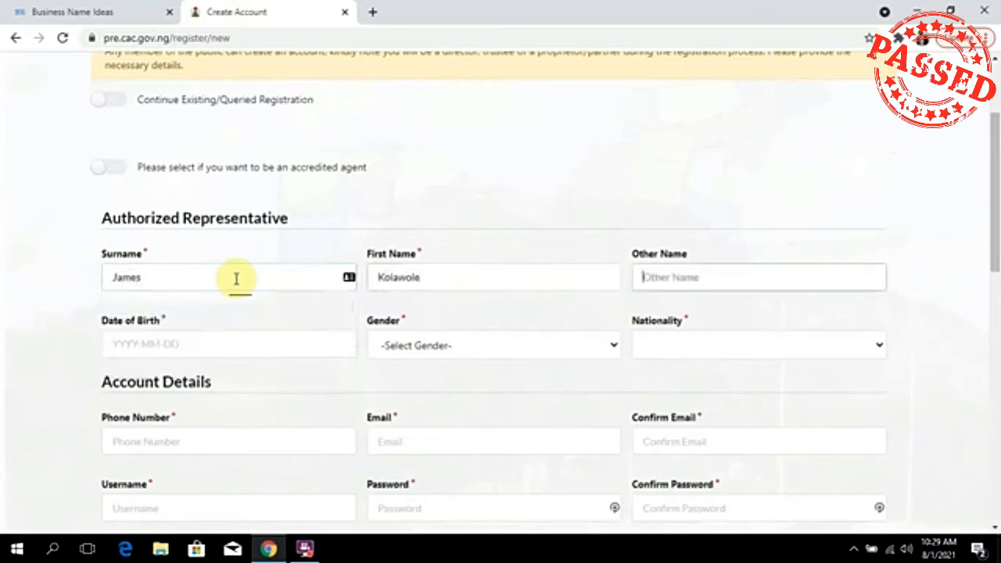
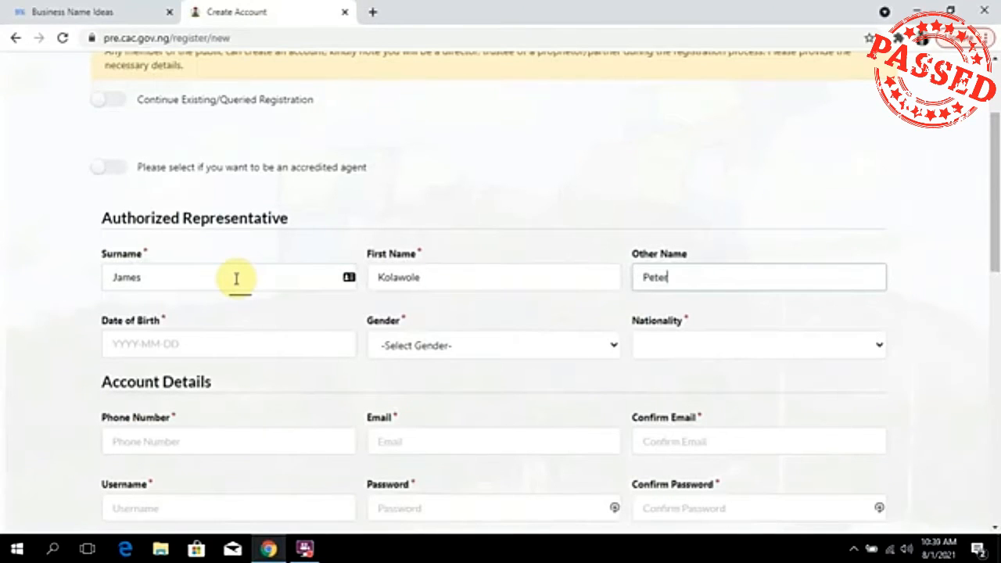
# Pick 4 February 1999 as the date of birth in the calendar.
pyautogui.click(230, 344)
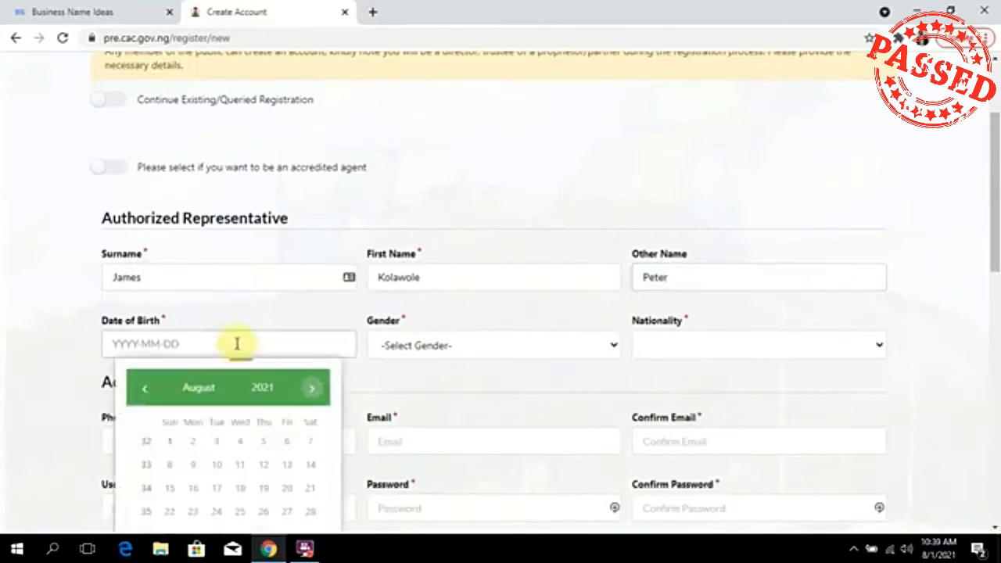
pyautogui.click(252, 389)
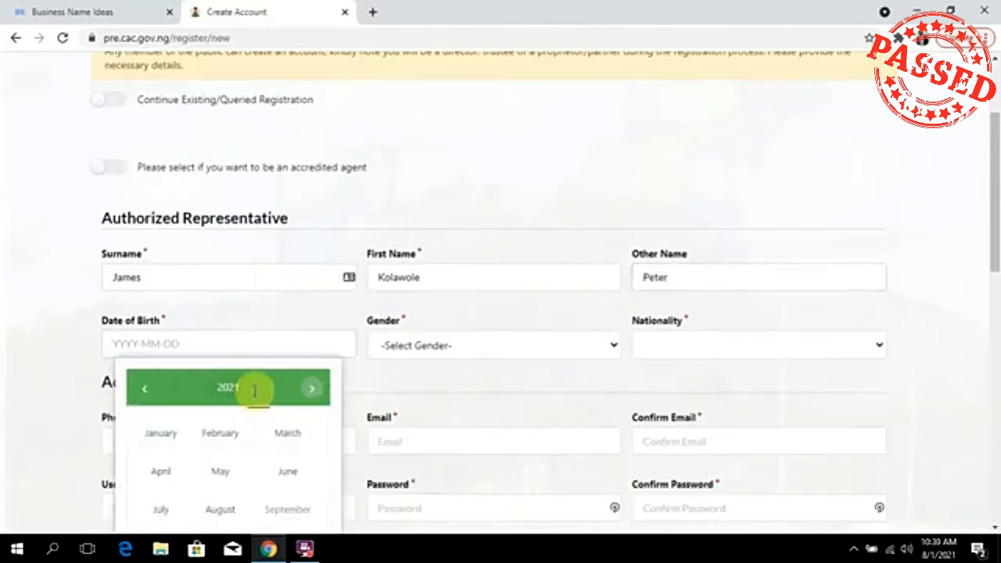
pyautogui.click(237, 398)
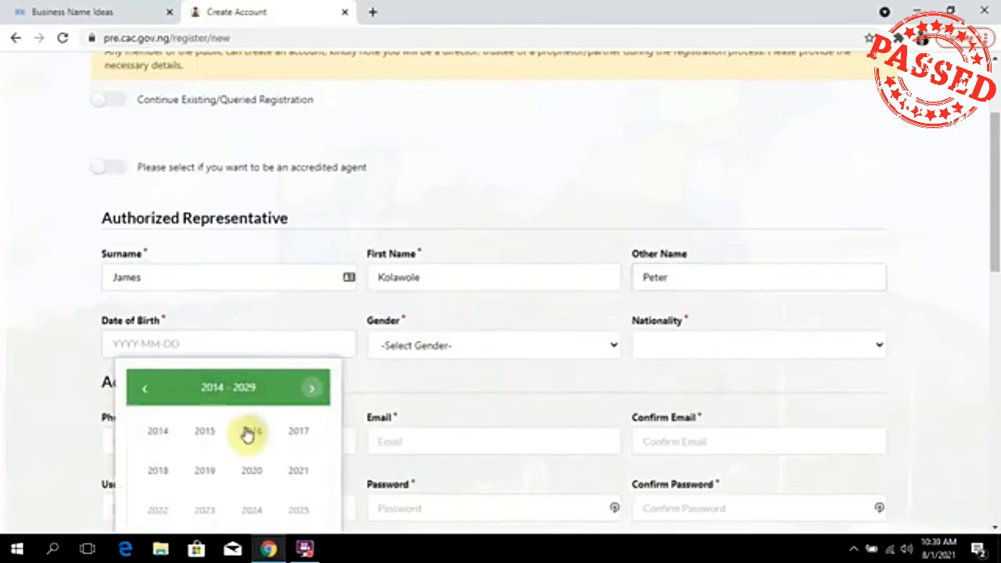
pyautogui.click(147, 392)
pyautogui.click(219, 441)
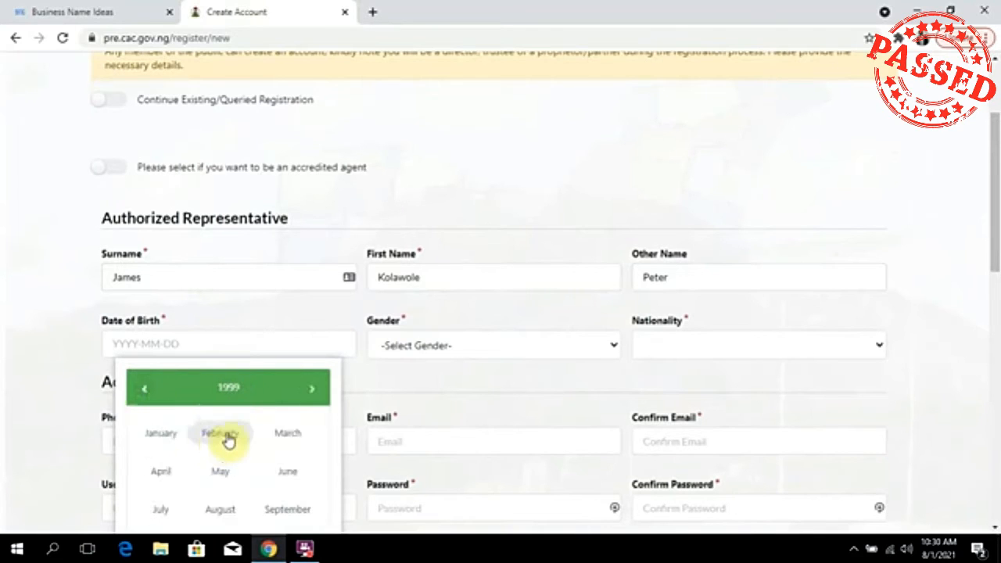
pyautogui.click(225, 436)
pyautogui.click(266, 444)
# Set gender to Male and nationality to NIGERIA.
pyautogui.click(471, 351)
pyautogui.click(735, 349)
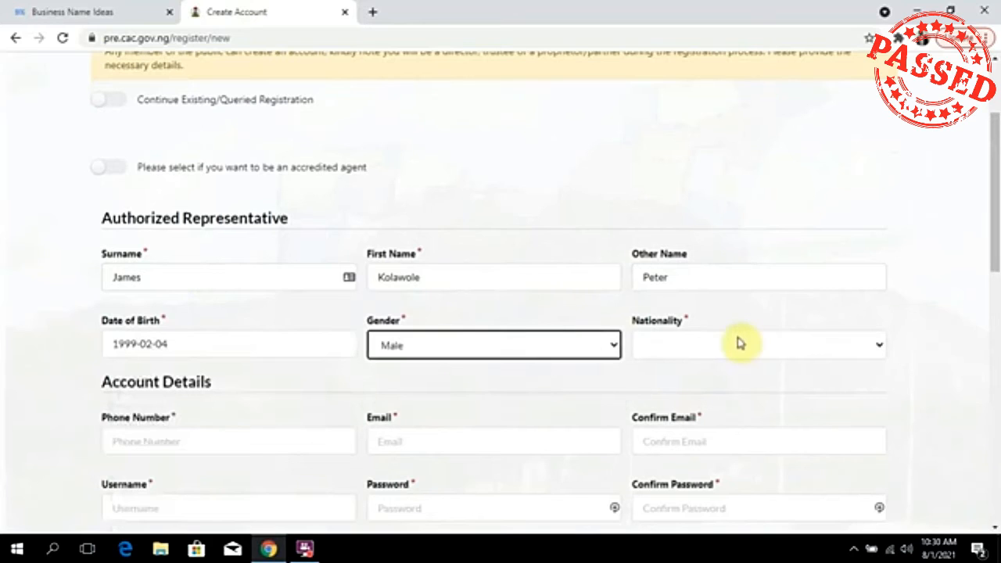
pyautogui.click(736, 345)
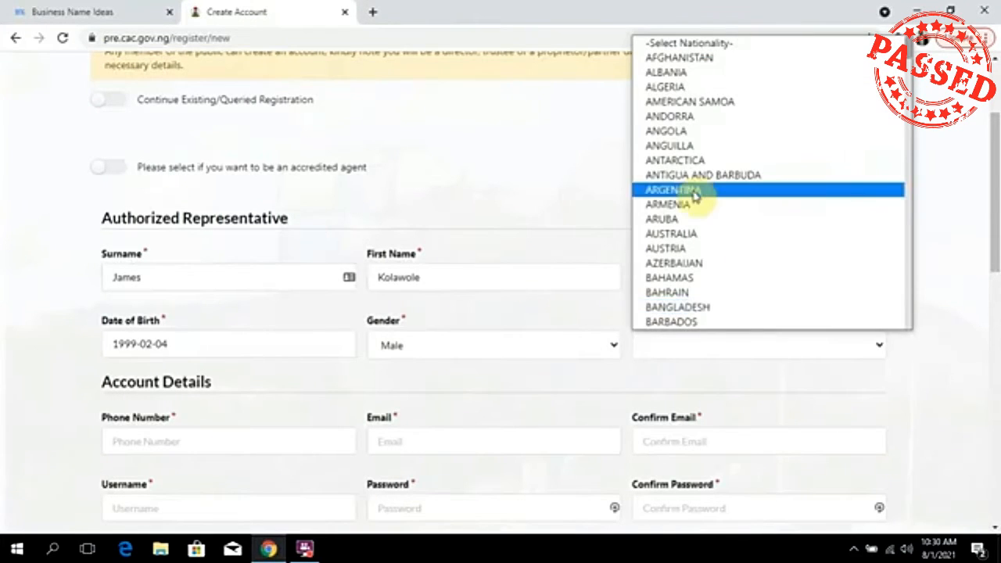
pyautogui.write('nig')
pyautogui.scroll(-4, 726, 250)
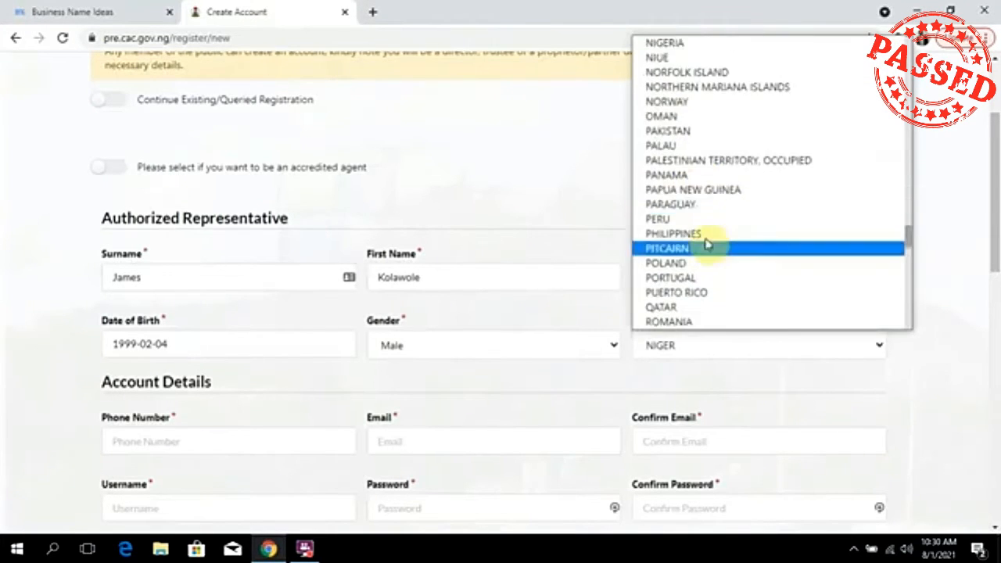
pyautogui.click(692, 44)
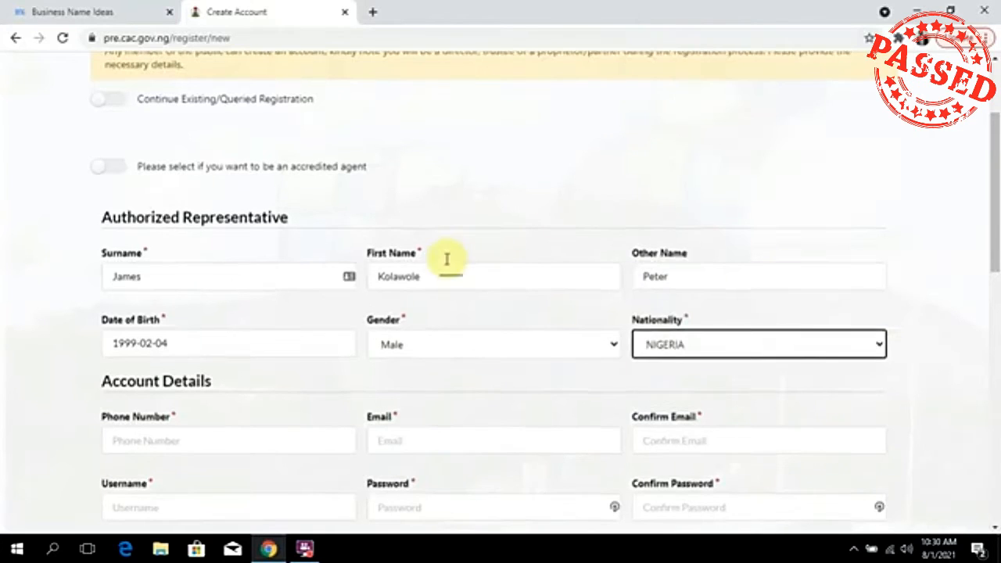
pyautogui.scroll(-3, 373, 291)
# Enter the phone number and e-mail address, pasting the same e-mail into Confirm Email.
pyautogui.click(243, 221)
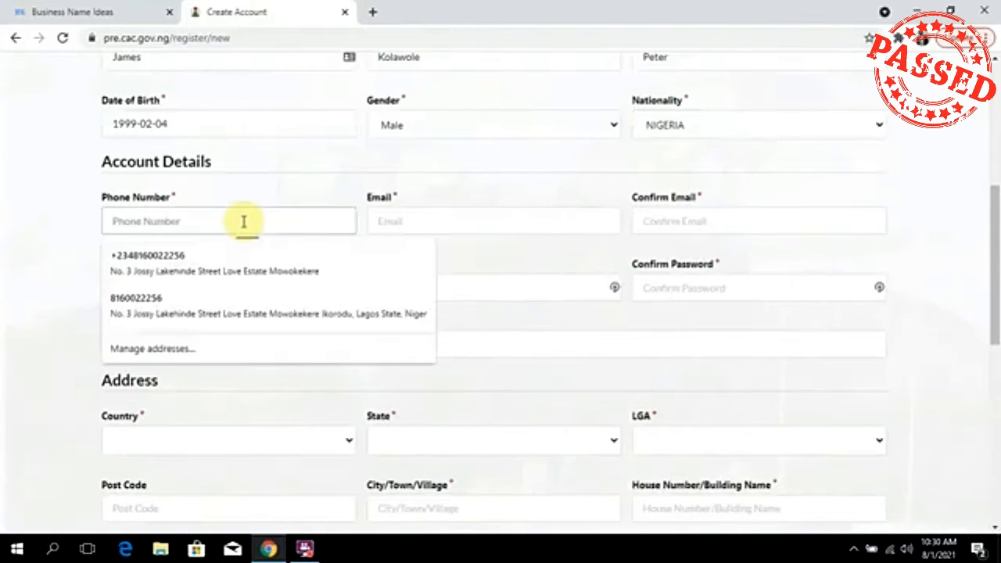
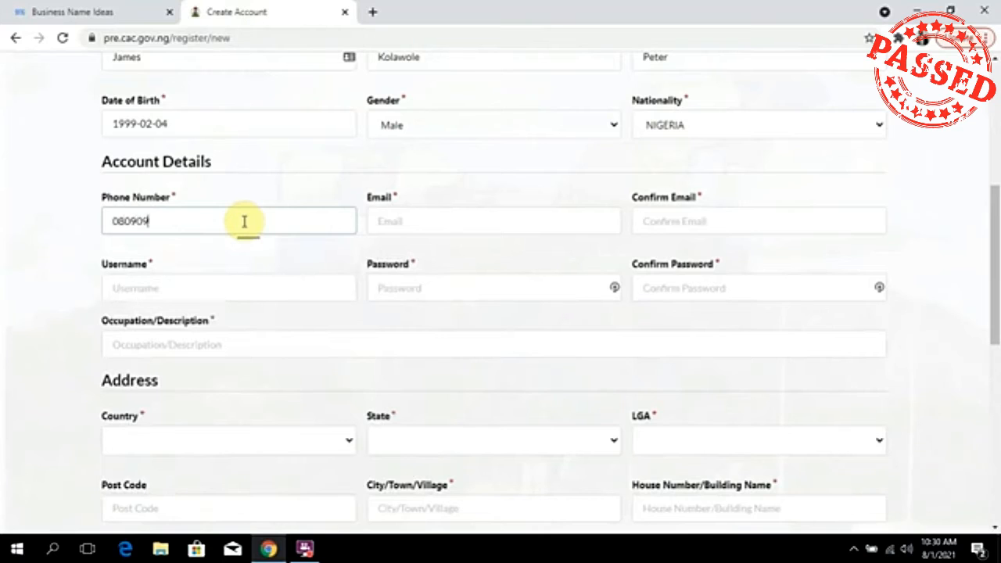
pyautogui.click(440, 220)
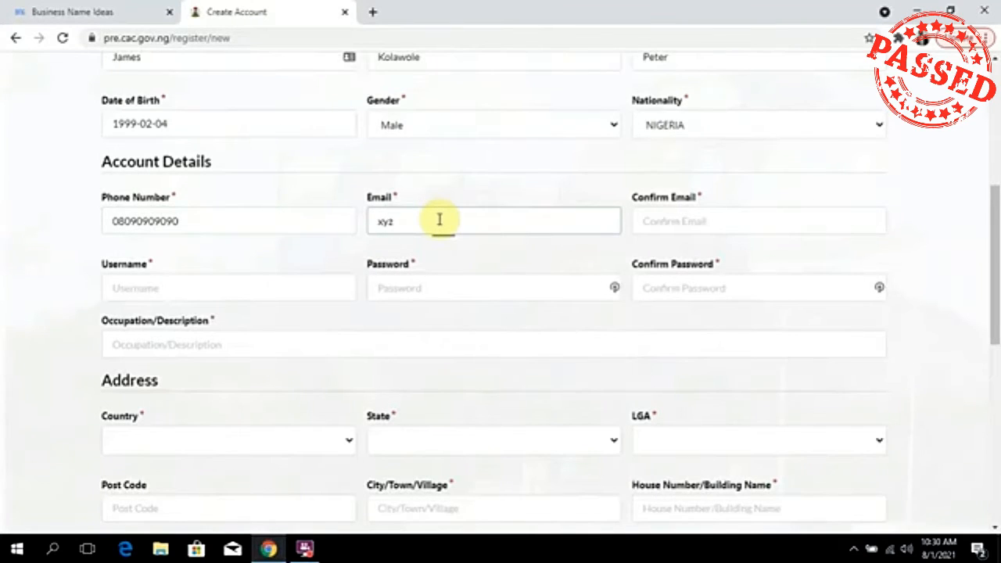
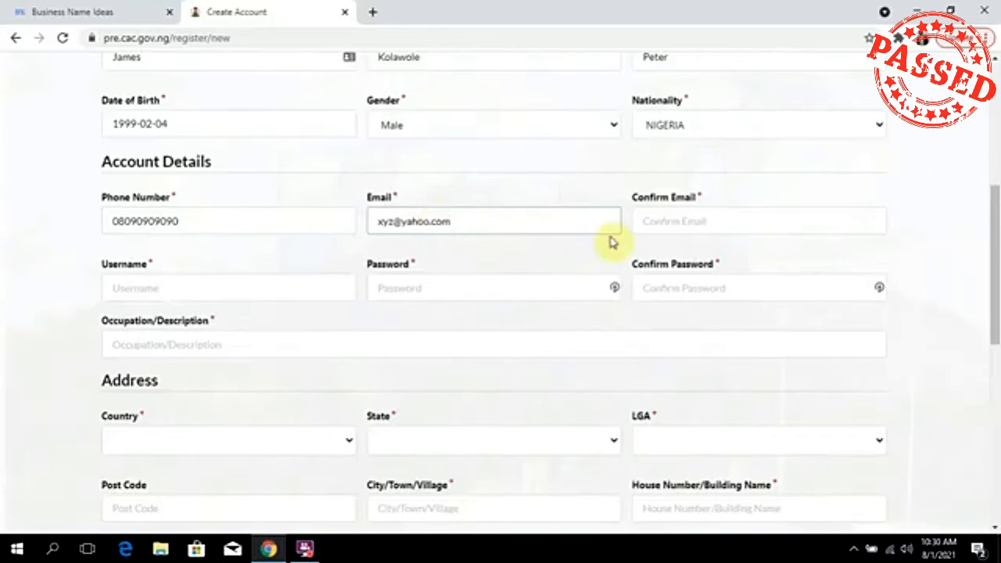
pyautogui.click(674, 223)
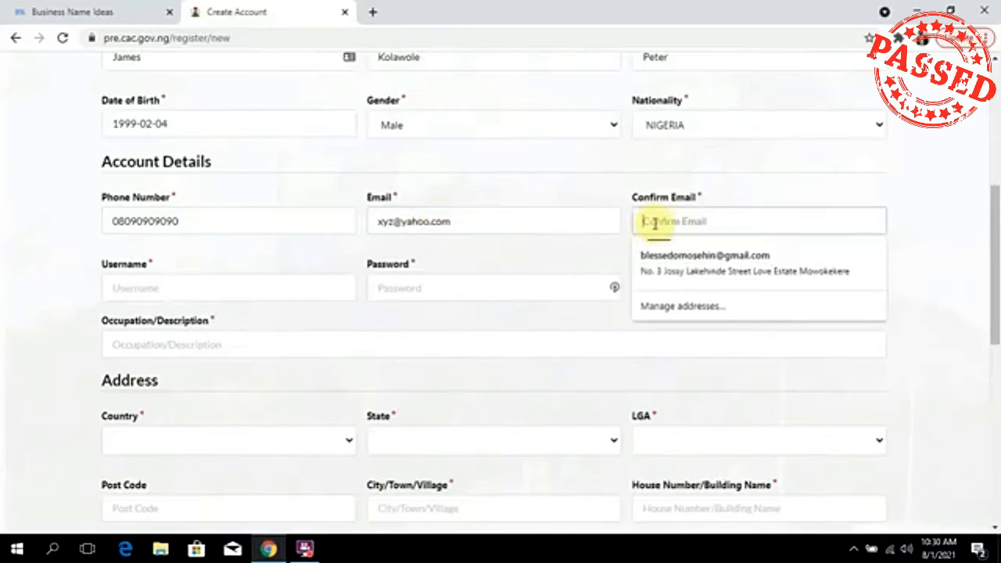
pyautogui.tripleClick(520, 226)
pyautogui.hotkey('ctrl', 'c')
pyautogui.click(720, 222)
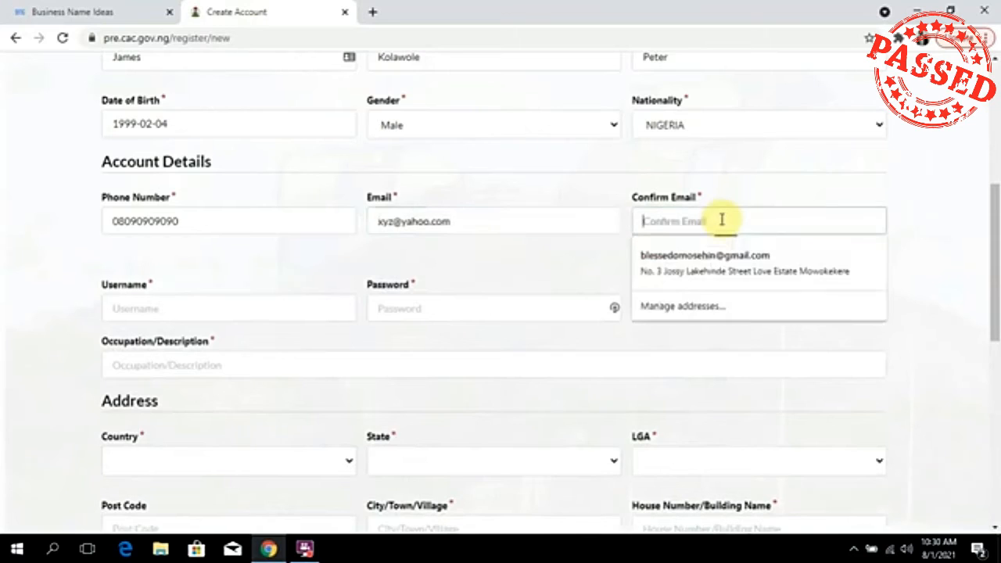
pyautogui.hotkey('ctrl', 'v')
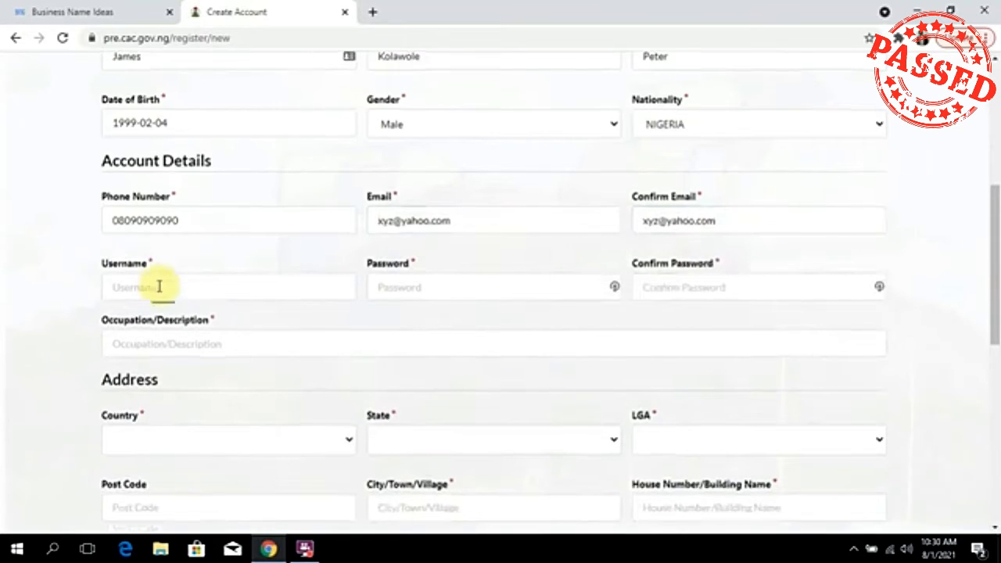
pyautogui.scroll(-1, 161, 286)
pyautogui.click(201, 213)
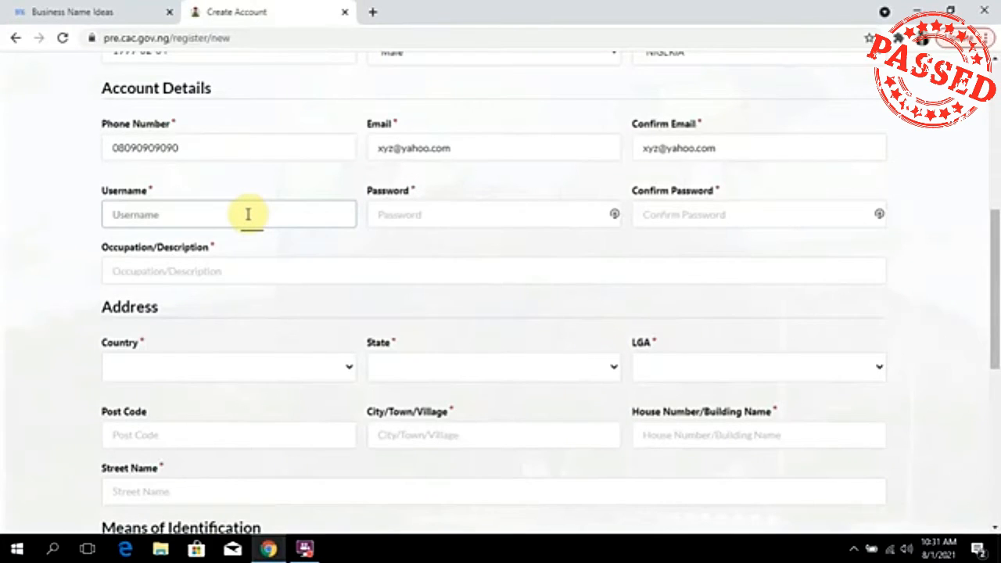
# Enter the username, the account password and its confirmation.
pyautogui.press('Tab')
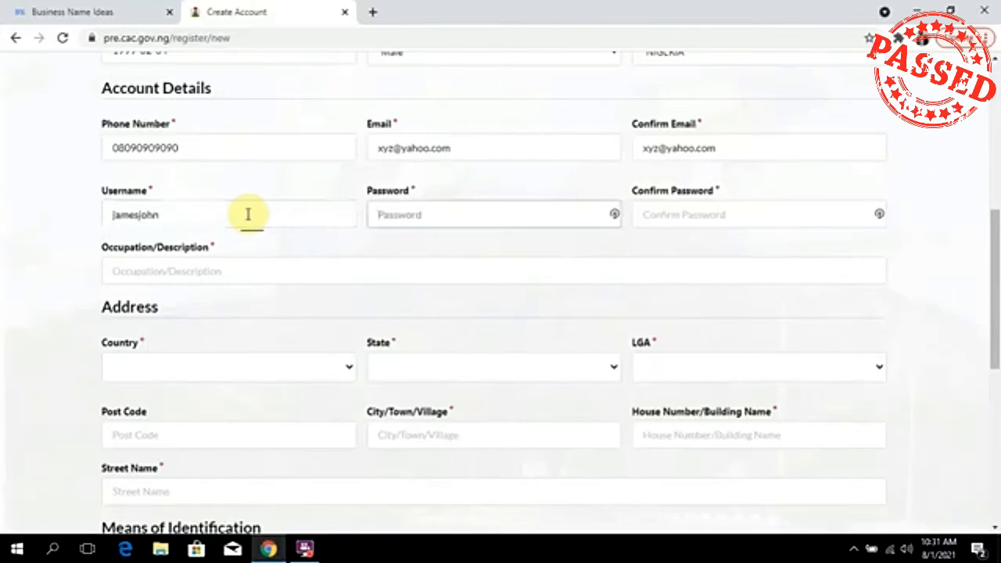
pyautogui.write('•••••••••')
pyautogui.press('Tab')
pyautogui.write('••••••••••')
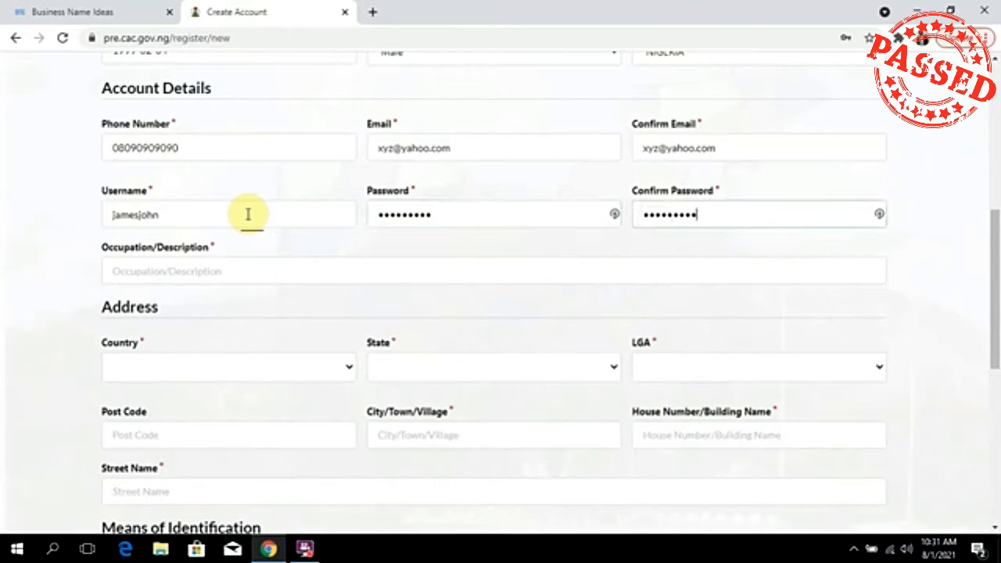
# Set the occupation to Self-Employed.
pyautogui.click(233, 271)
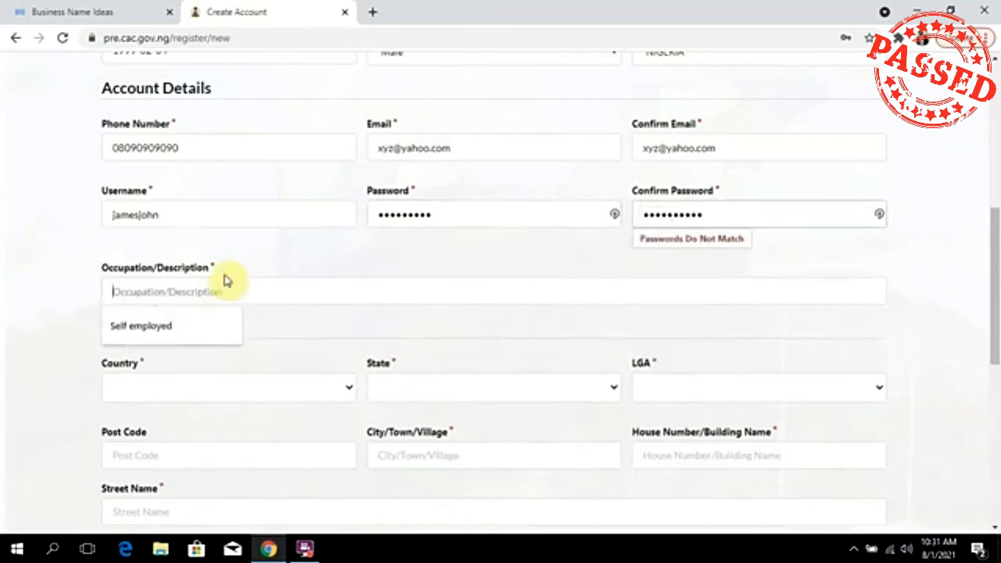
pyautogui.scroll(-1, 235, 286)
pyautogui.click(252, 212)
pyautogui.scroll(-1, 253, 214)
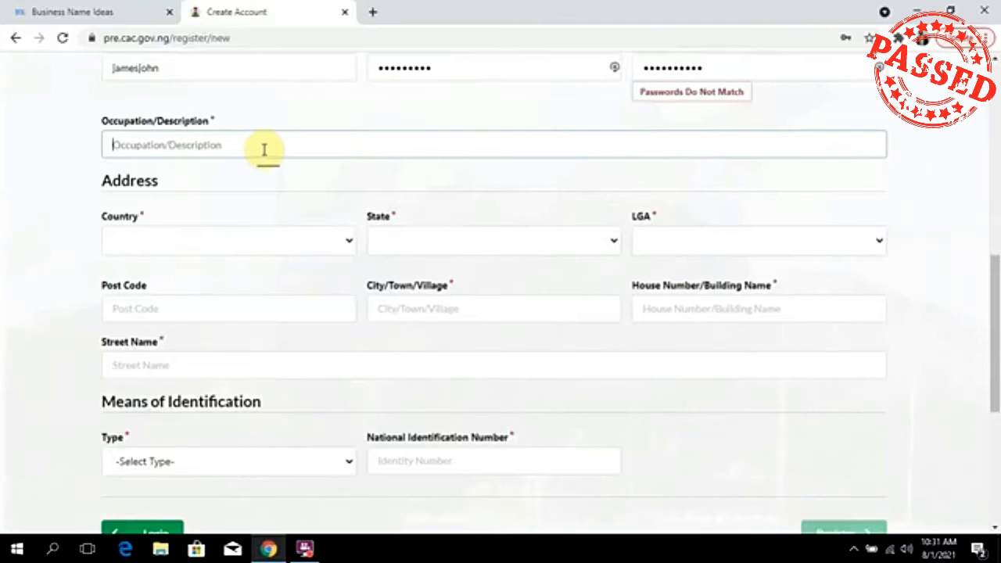
pyautogui.click(263, 149)
pyautogui.write('s')
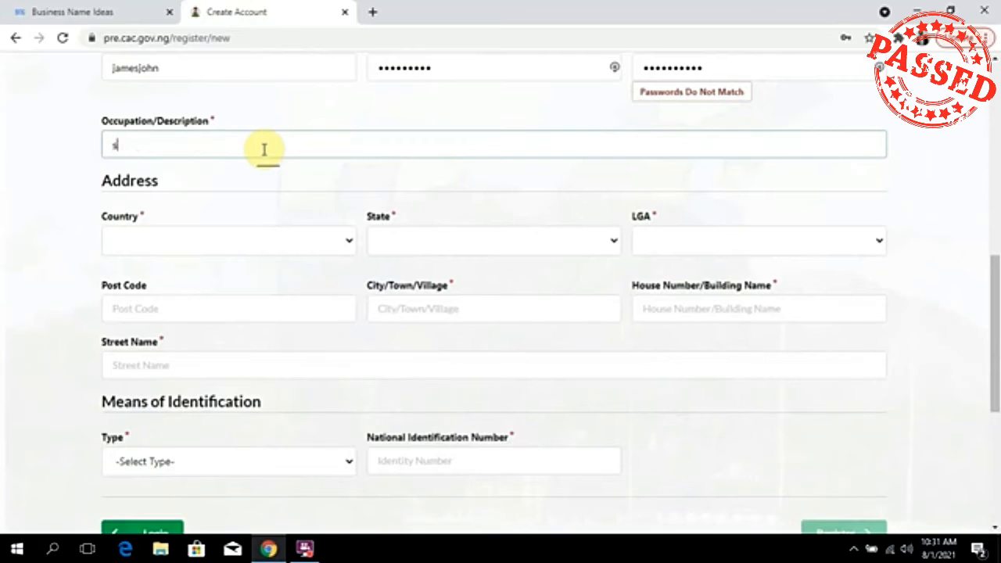
pyautogui.press('BackSpace')
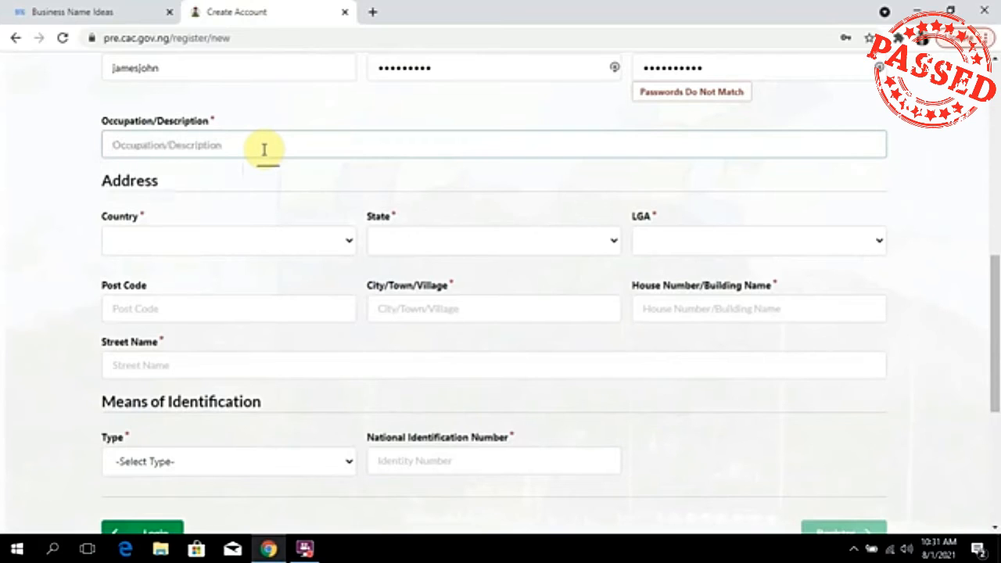
pyautogui.write('Self-Emmployed')
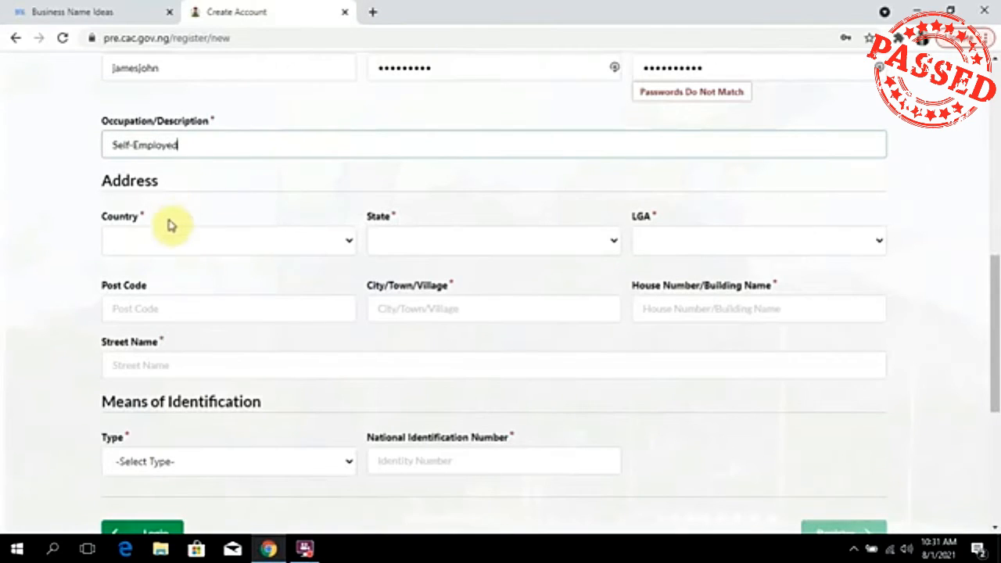
# Set the address to country NIGERIA, state LAGOS, local government area IKORODU.
pyautogui.click(171, 241)
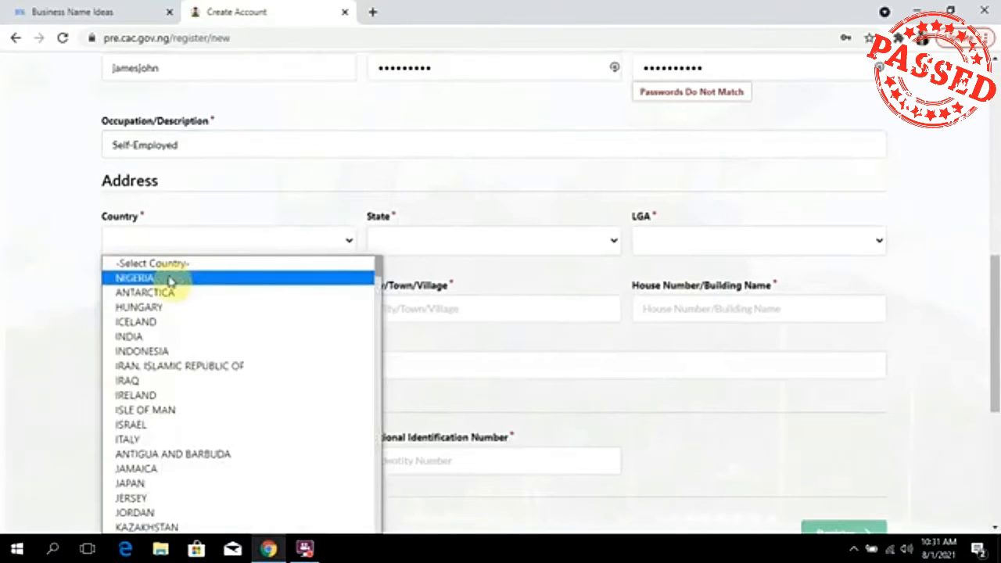
pyautogui.click(134, 278)
pyautogui.click(477, 242)
pyautogui.scroll(-5, 458, 335)
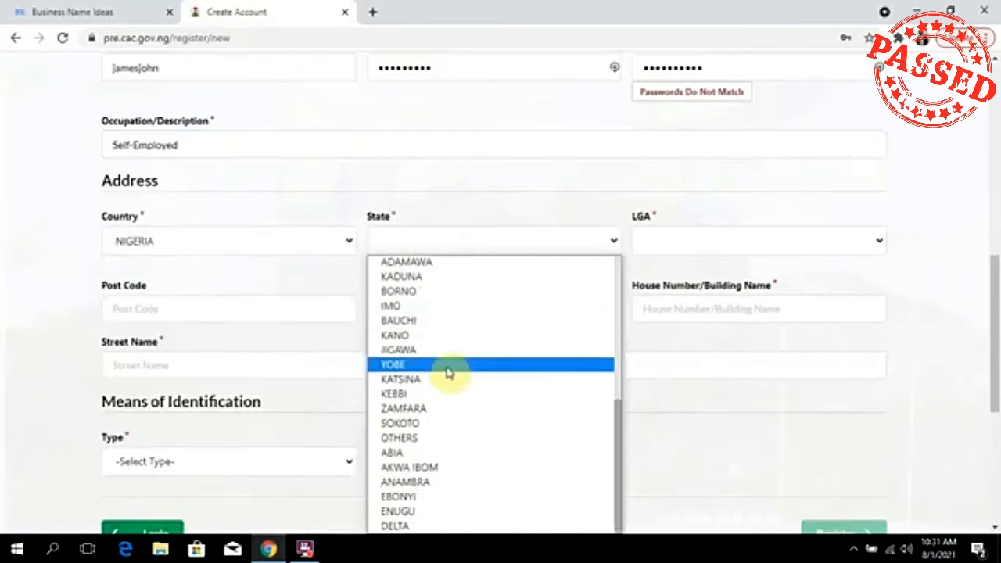
pyautogui.scroll(5, 437, 293)
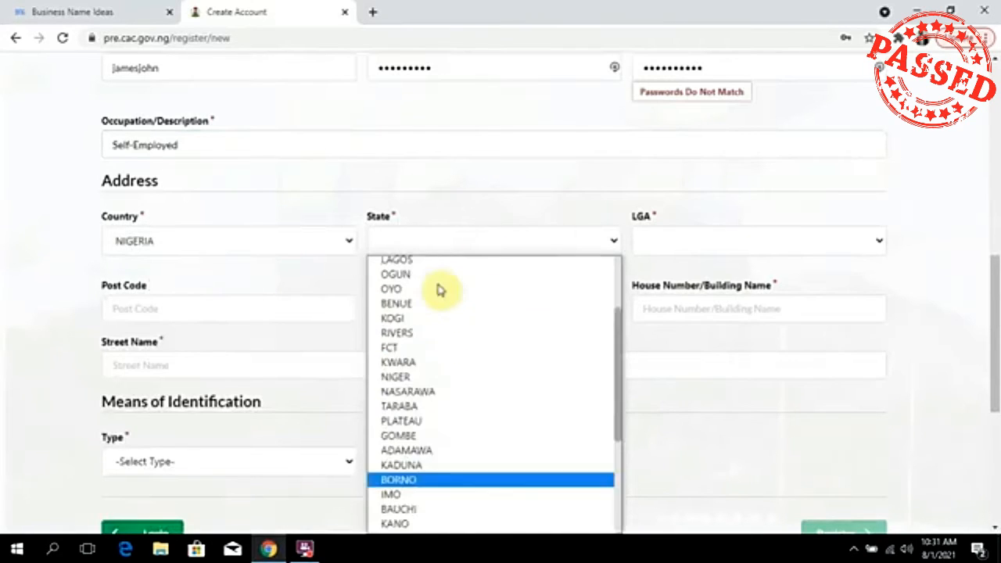
pyautogui.click(405, 374)
pyautogui.click(671, 249)
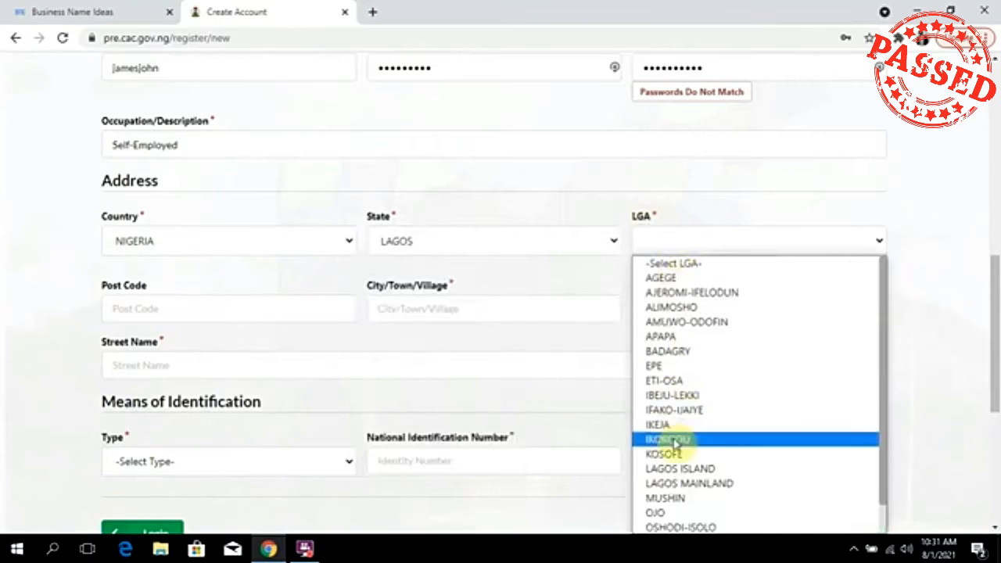
pyautogui.click(671, 439)
# Dismiss the post code suggestions and enter Ikorodu as the city or town.
pyautogui.click(132, 307)
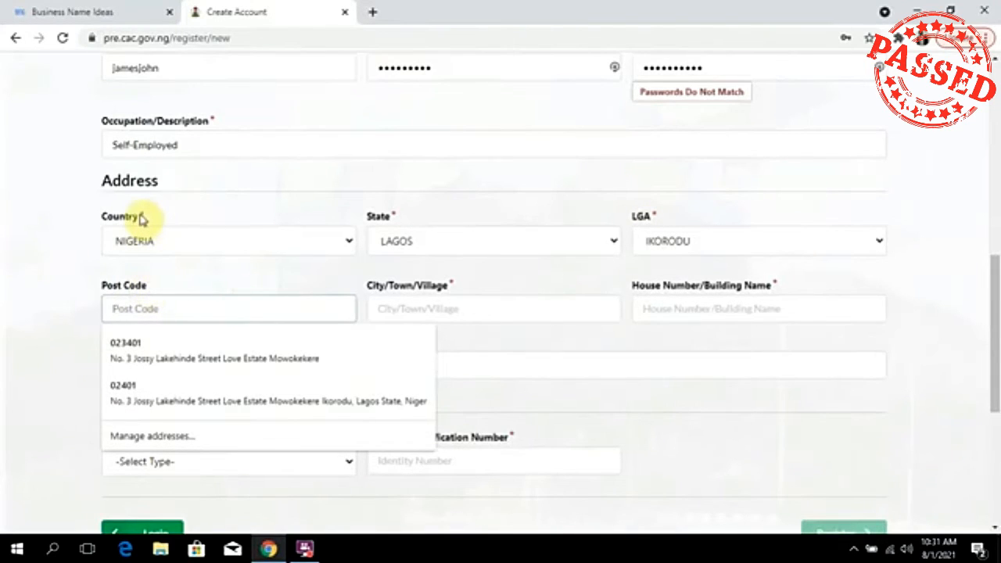
pyautogui.click(208, 279)
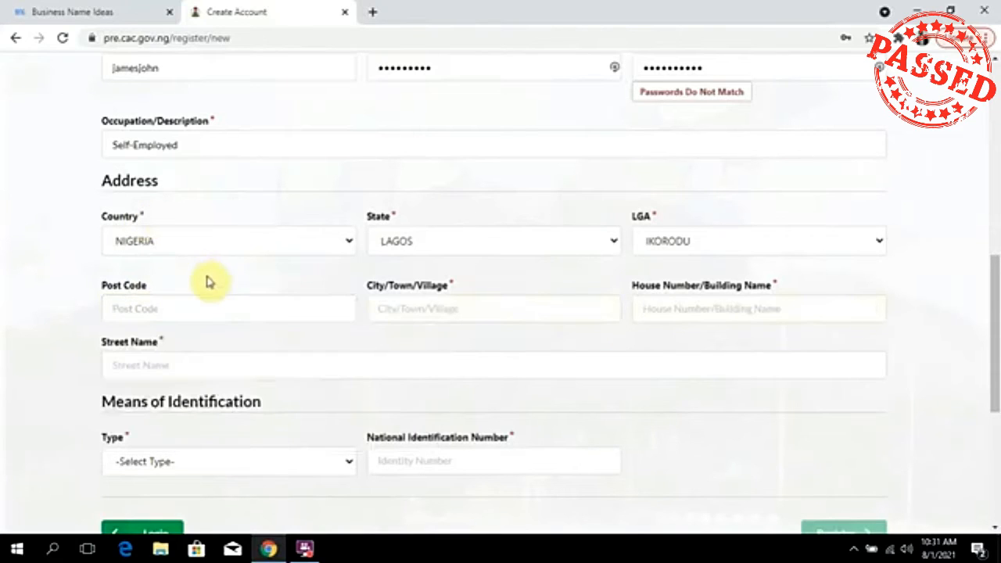
pyautogui.click(192, 310)
pyautogui.click(466, 308)
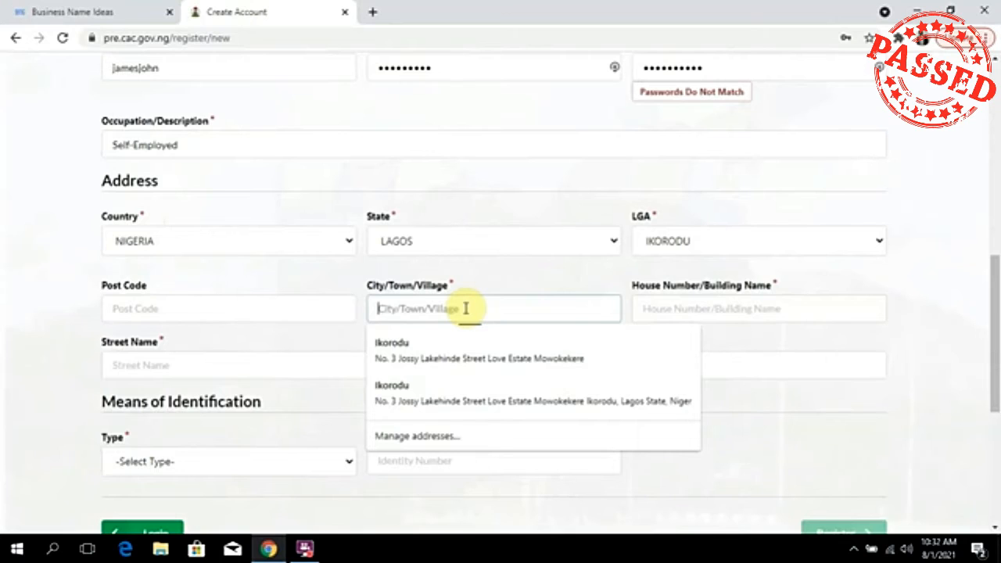
pyautogui.write('Ikorodu')
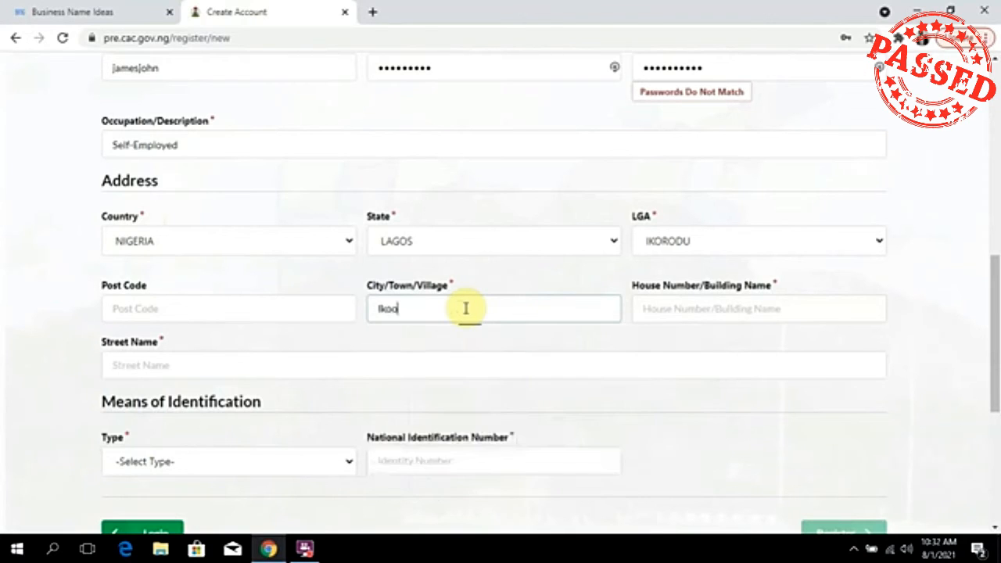
pyautogui.click(809, 316)
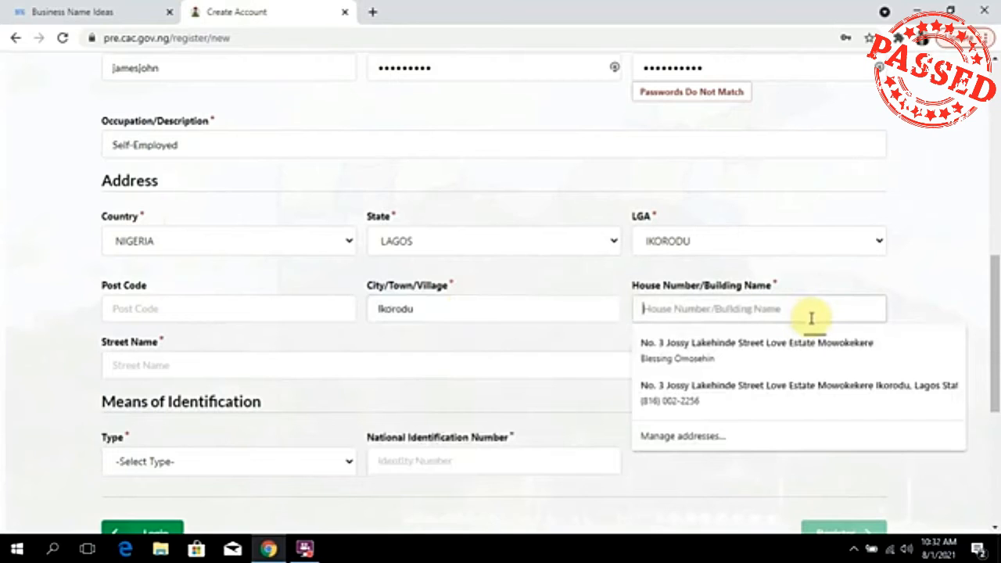
pyautogui.scroll(-3, 245, 263)
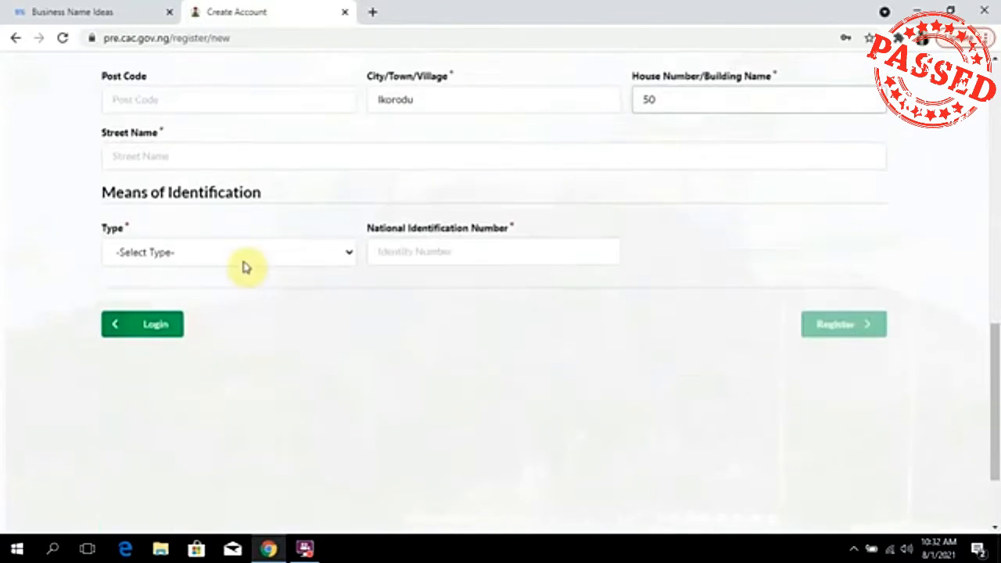
pyautogui.click(255, 148)
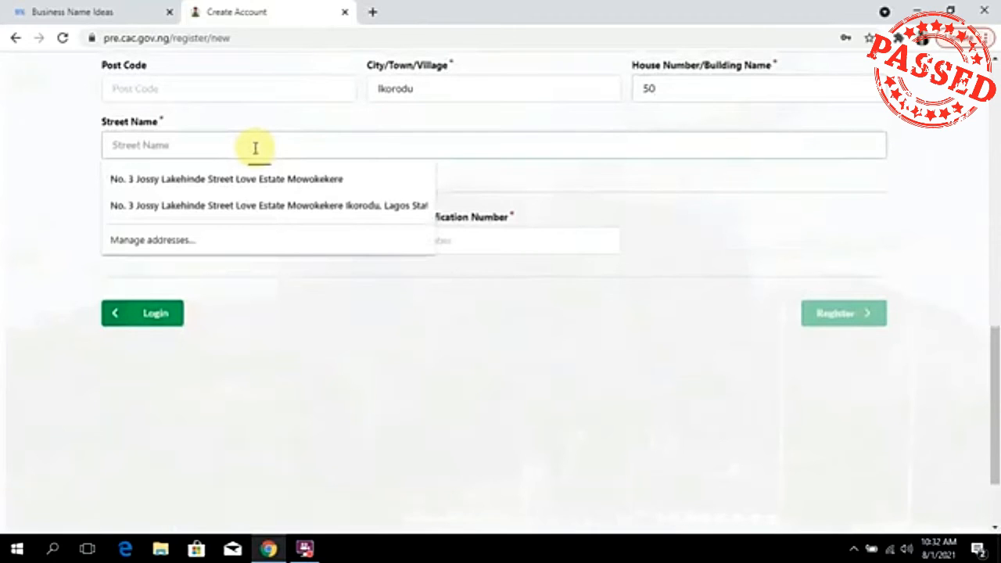
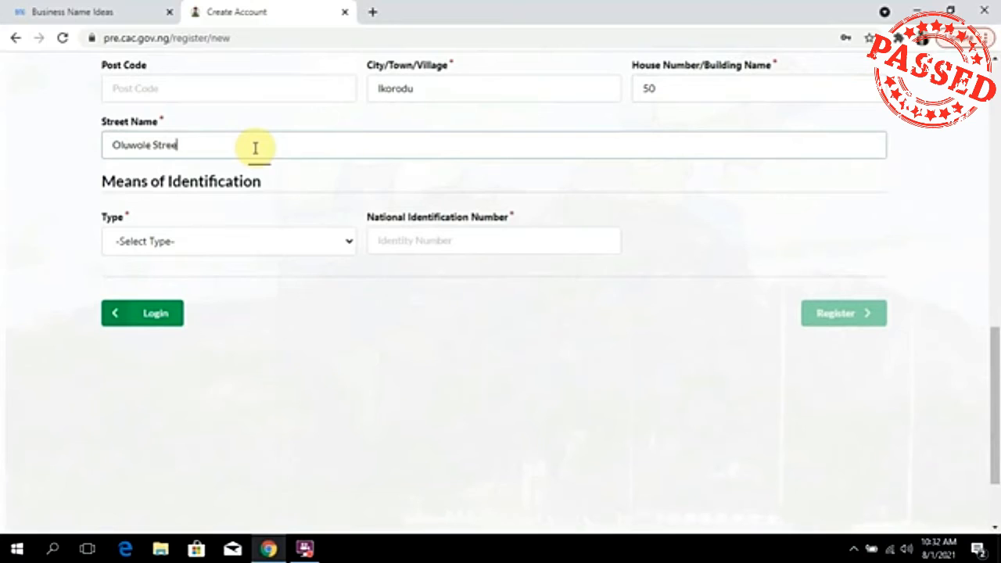
# Choose Permanent Voters' Card as identification and fill in its saved card number.
pyautogui.click(281, 243)
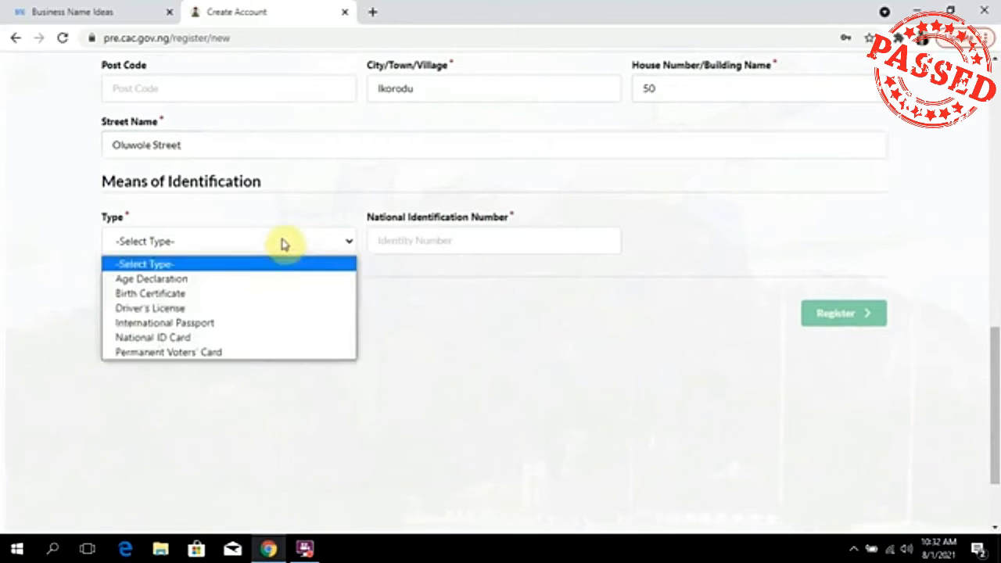
pyautogui.click(304, 202)
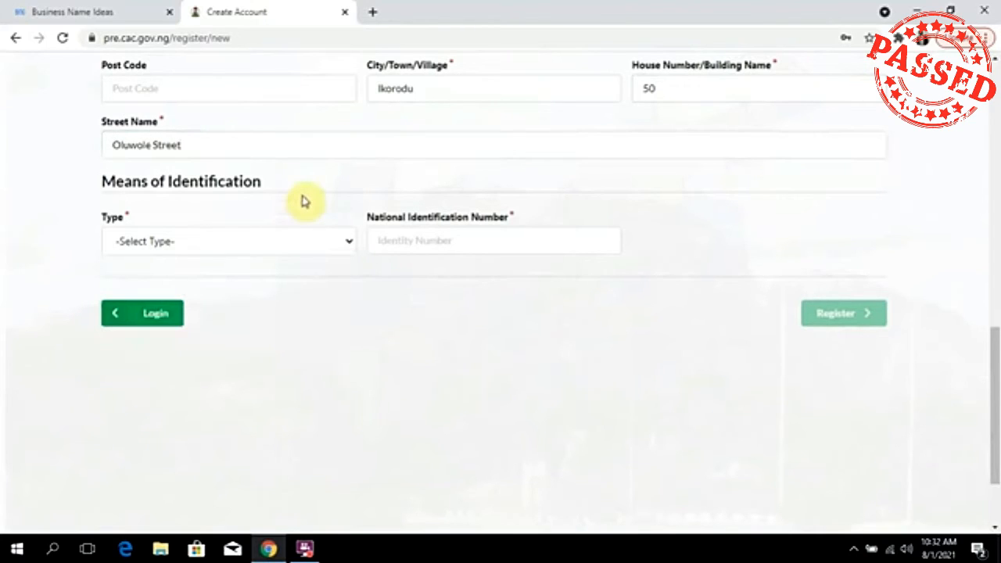
pyautogui.click(266, 240)
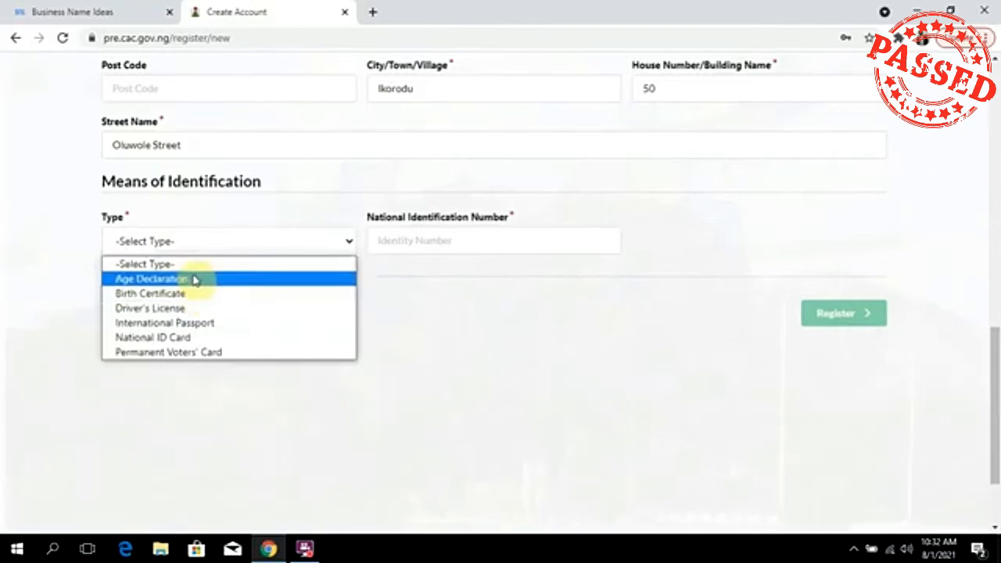
pyautogui.click(226, 341)
pyautogui.click(440, 242)
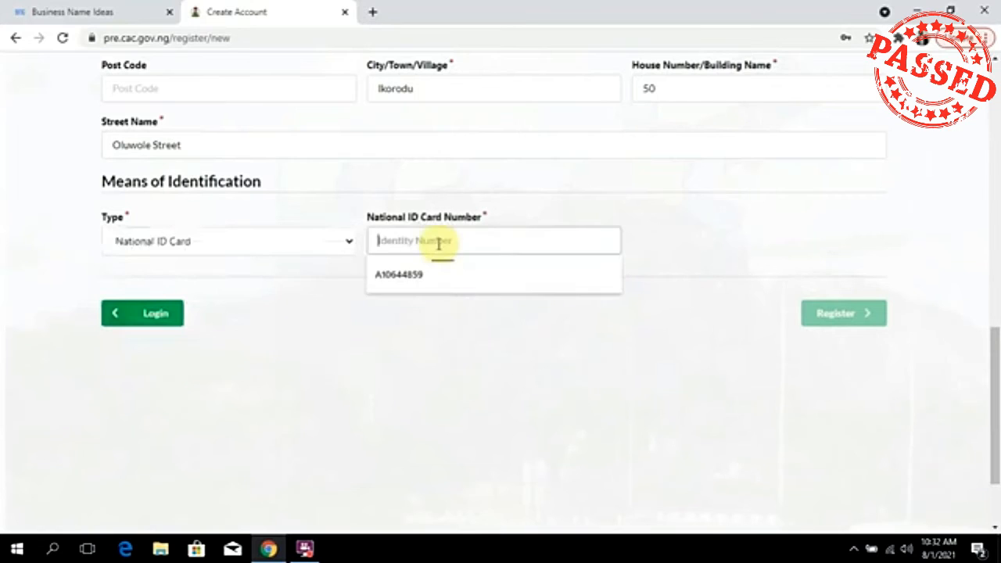
pyautogui.click(283, 252)
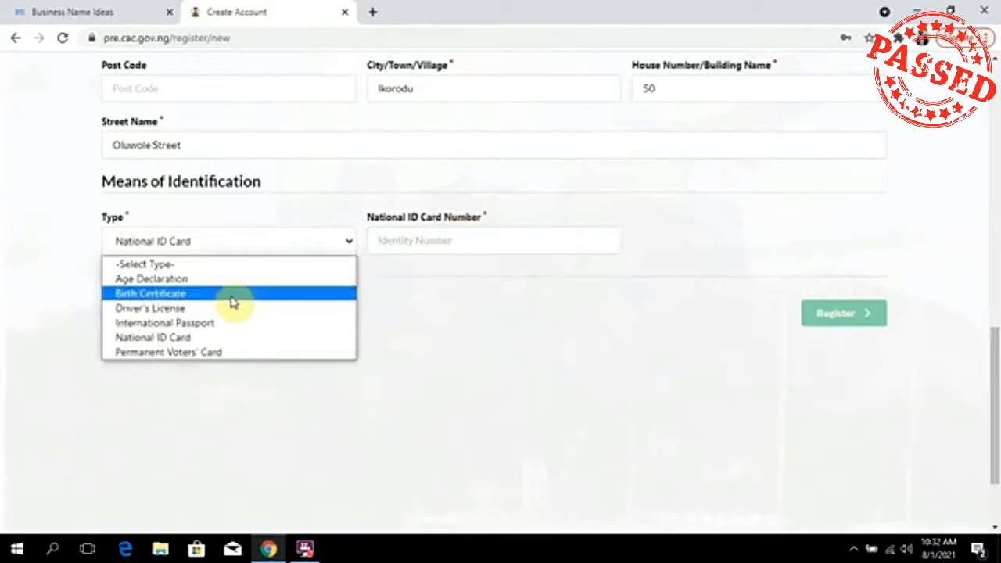
pyautogui.click(207, 352)
pyautogui.click(456, 242)
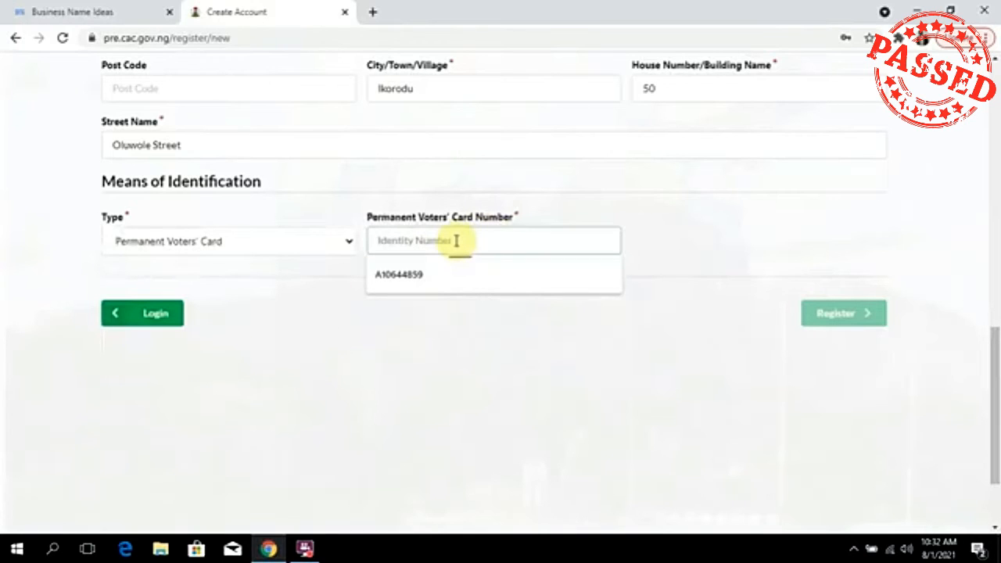
pyautogui.click(487, 366)
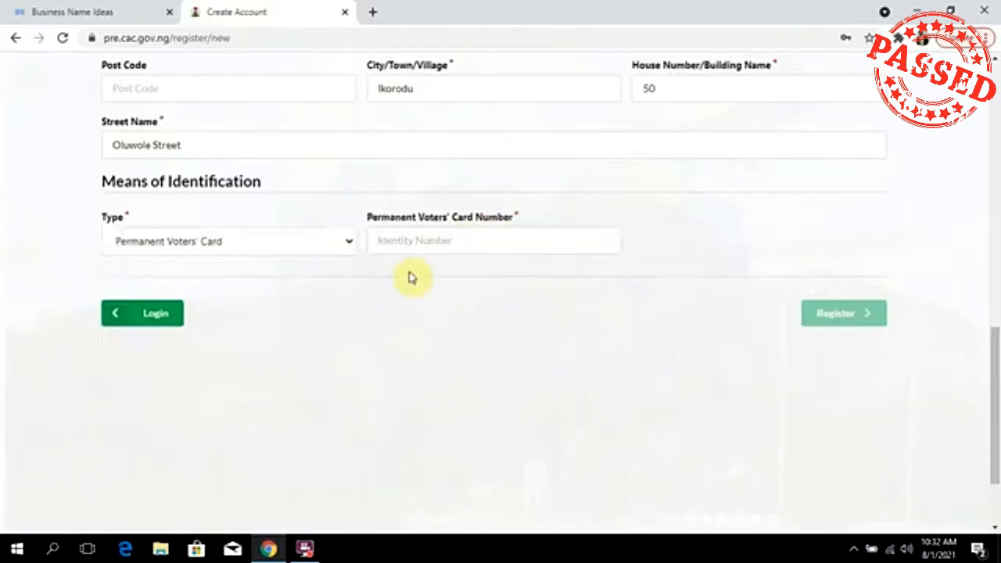
pyautogui.click(480, 247)
pyautogui.click(409, 274)
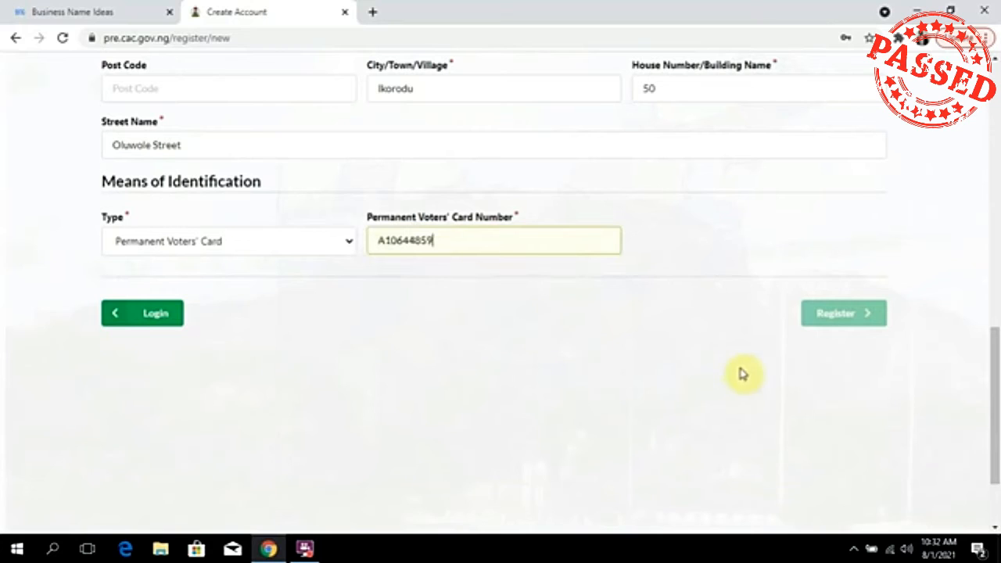
pyautogui.scroll(4, 581, 315)
# Close the accidentally opened password manager tab.
pyautogui.scroll(-3, 581, 315)
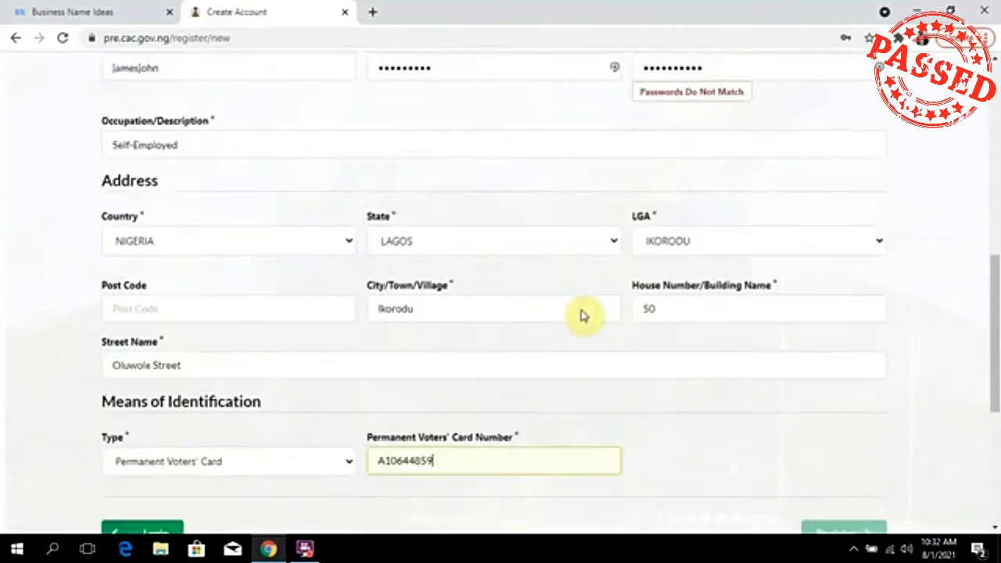
pyautogui.scroll(5, 581, 312)
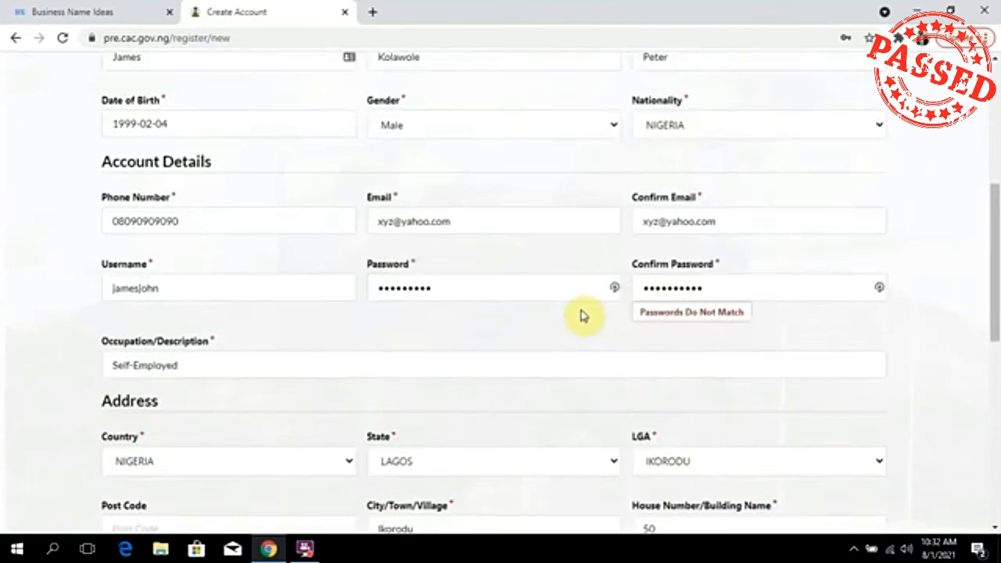
pyautogui.moveTo(721, 282); pyautogui.dragTo(621, 297)
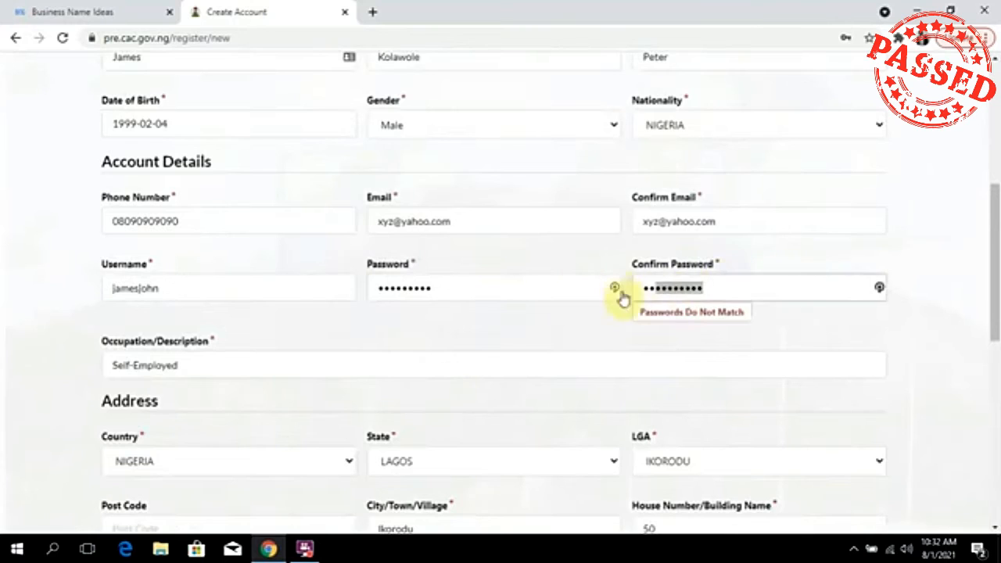
pyautogui.click(879, 287)
pyautogui.click(520, 12)
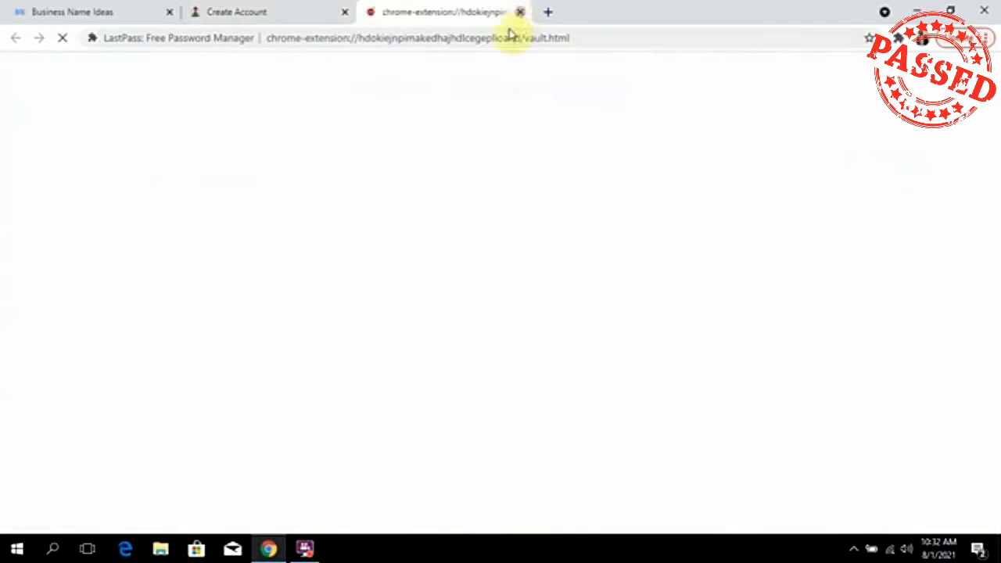
# Retype the password and its confirmation so they match.
pyautogui.click(476, 292)
pyautogui.write('11')
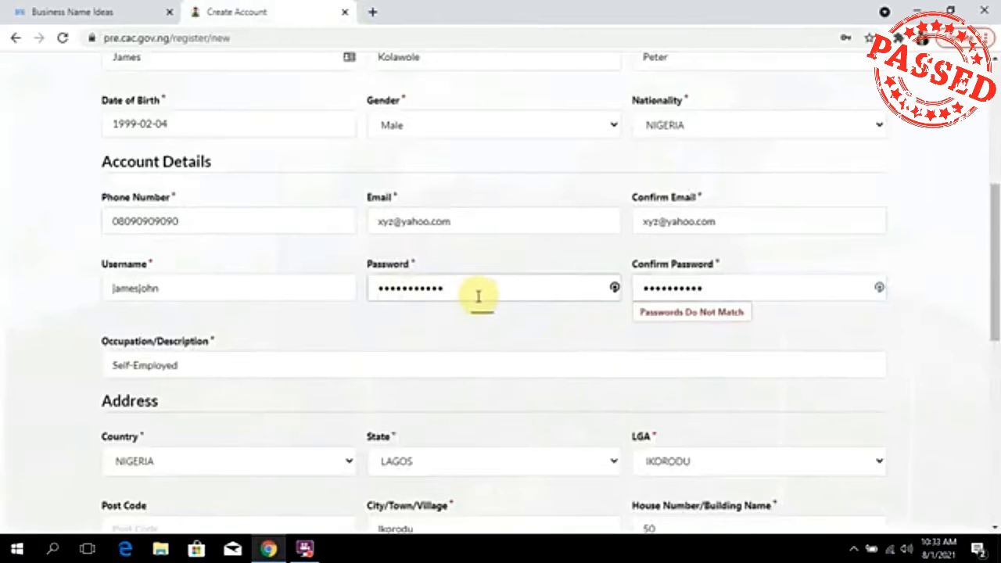
pyautogui.hotkey('ctrl', 'a')
pyautogui.write('1111111')
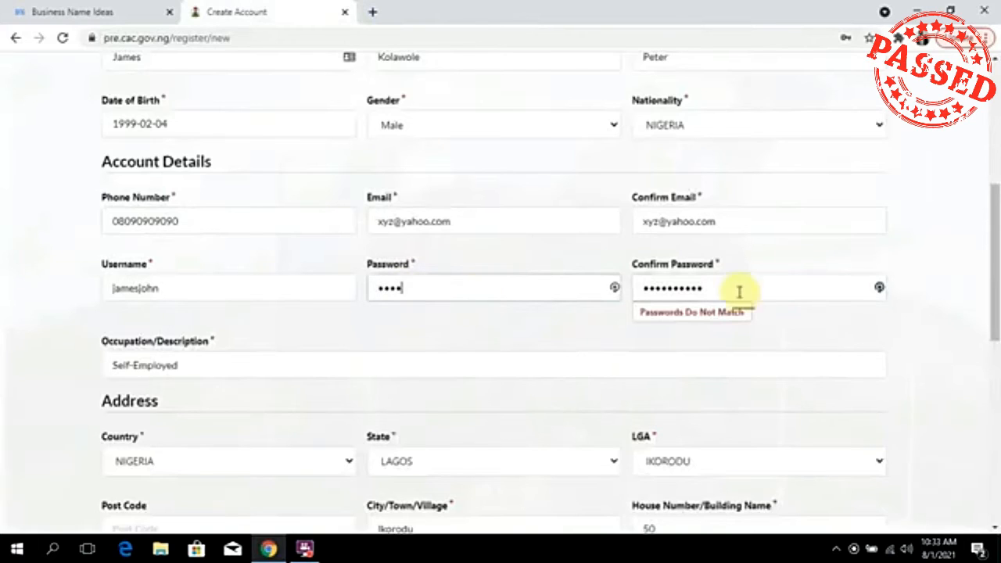
pyautogui.click(752, 294)
pyautogui.hotkey('ctrl', 'a')
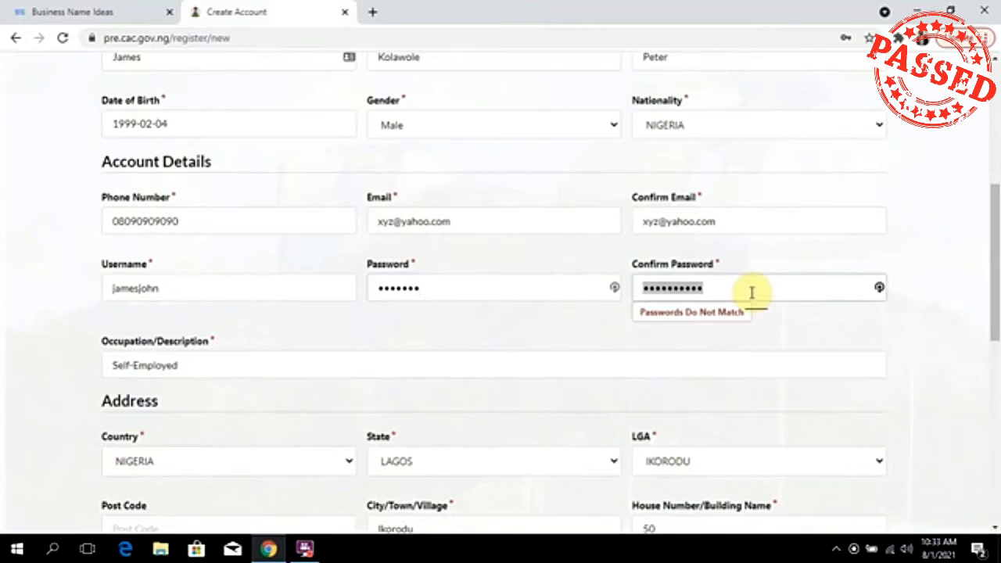
pyautogui.write('11')
pyautogui.press('BackSpace')
pyautogui.write('111111')
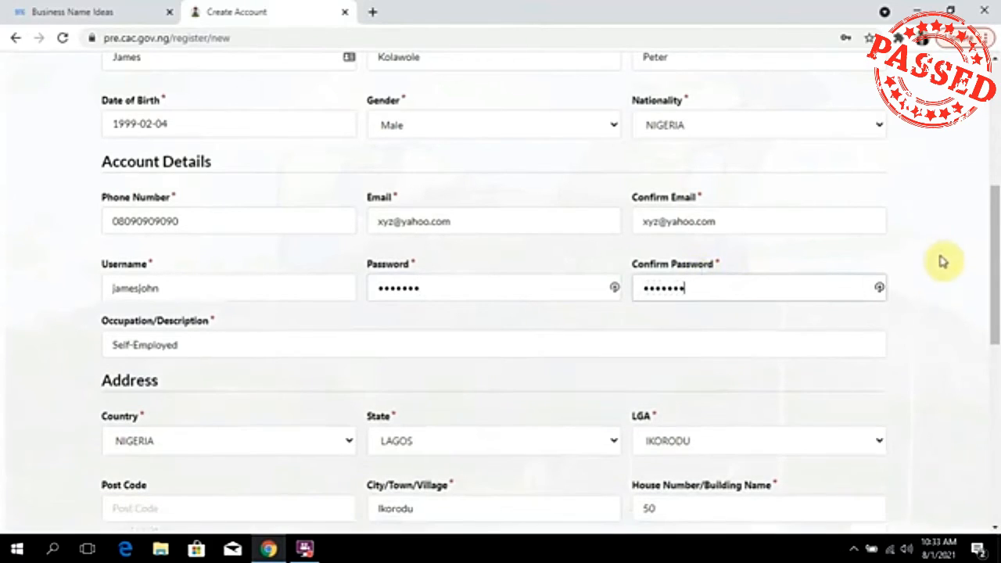
pyautogui.scroll(-7, 939, 293)
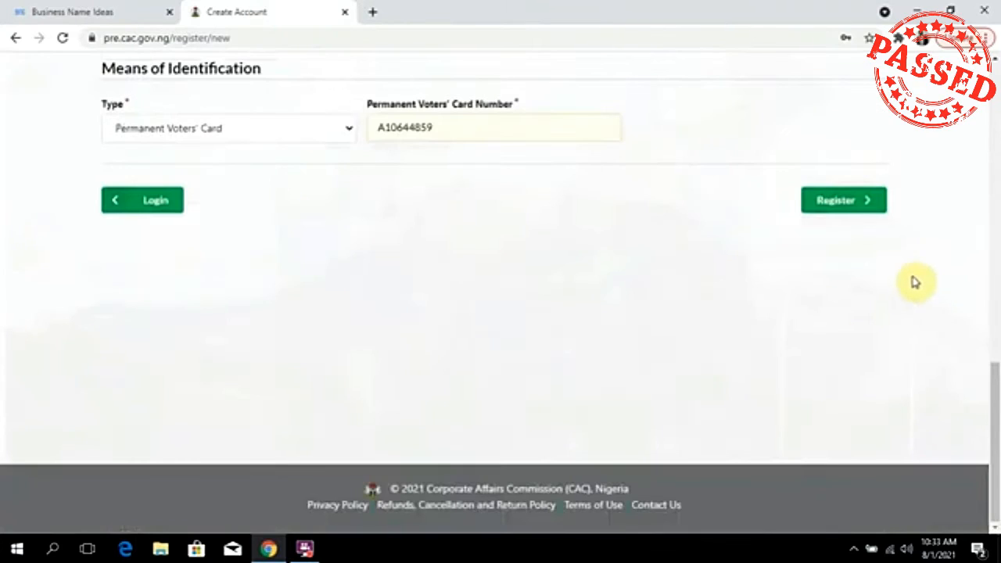
# Submit the account registration form and review the confirmation-link message.
pyautogui.click(836, 202)
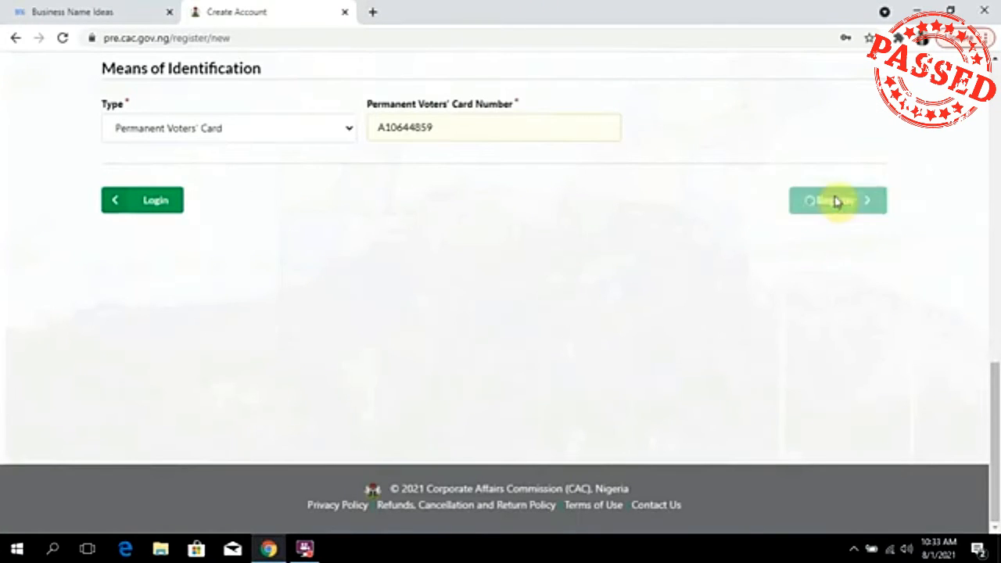
pyautogui.scroll(7, 697, 290)
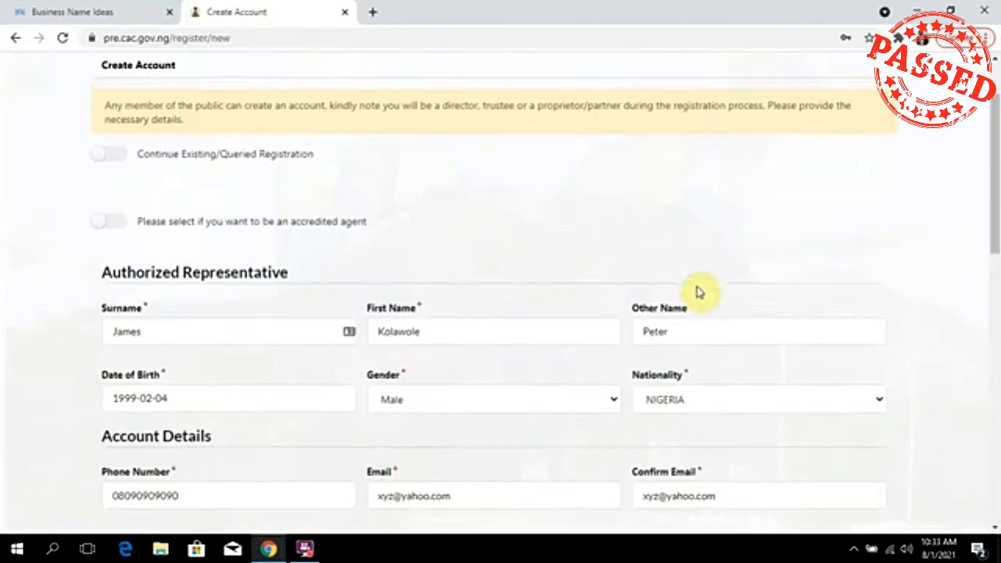
pyautogui.scroll(-10, 698, 293)
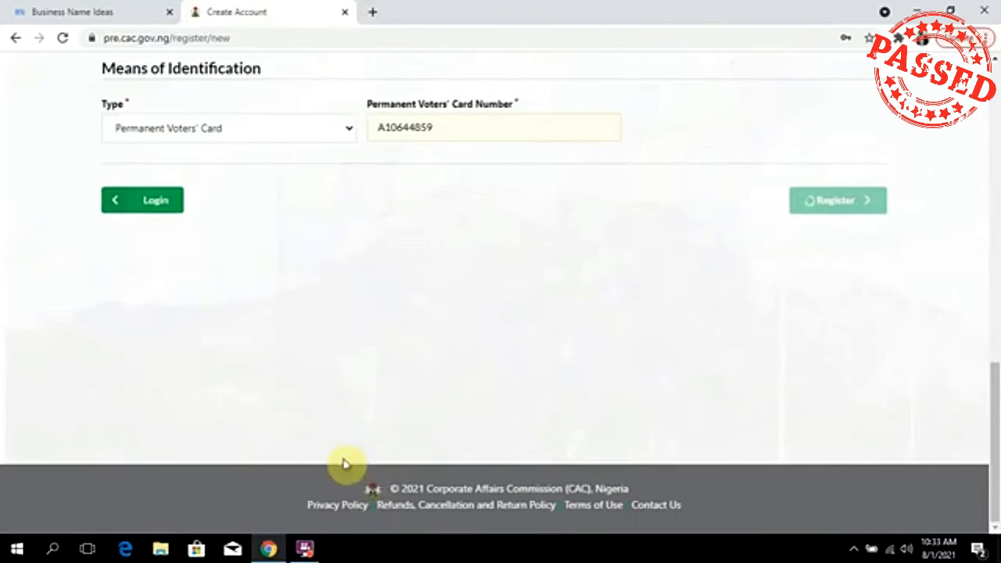
pyautogui.click(305, 549)
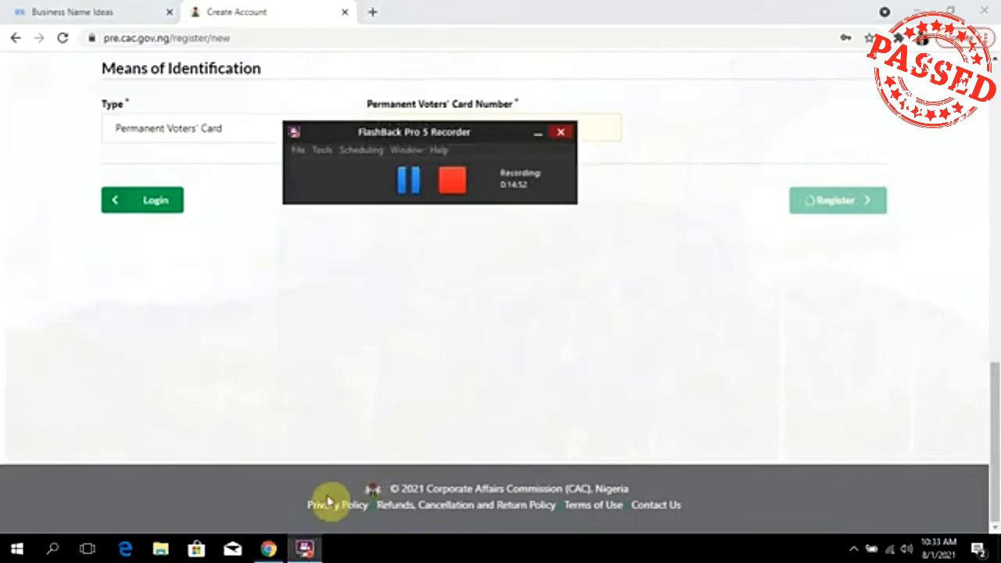
pyautogui.click(416, 182)
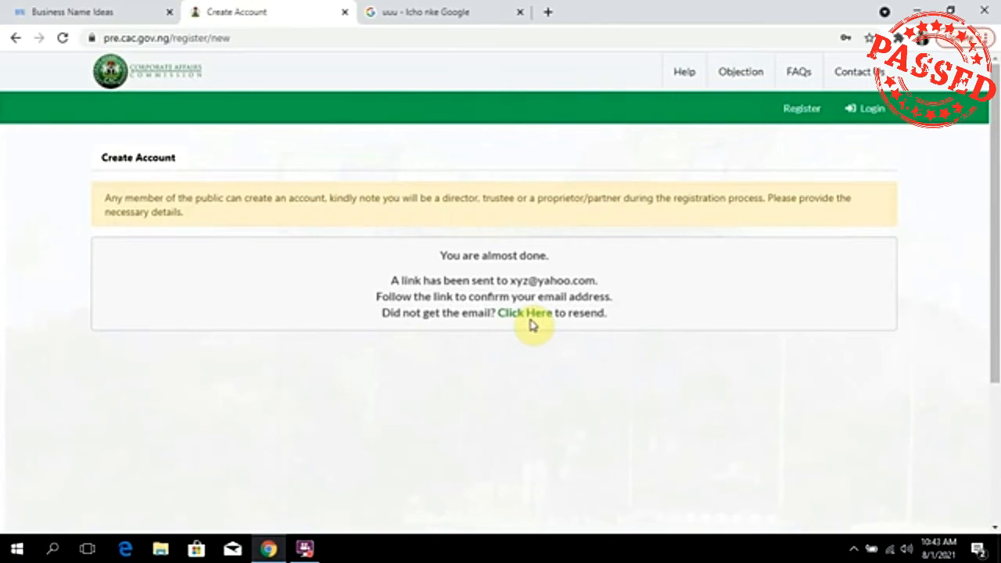
# Go to the Login page to sign in to the account.
pyautogui.click(850, 118)
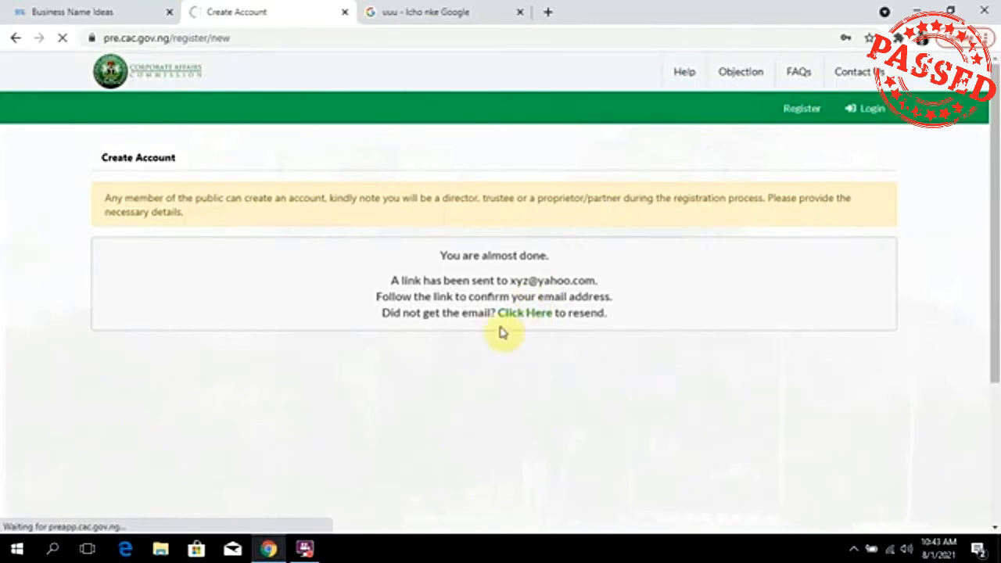
pyautogui.click(305, 549)
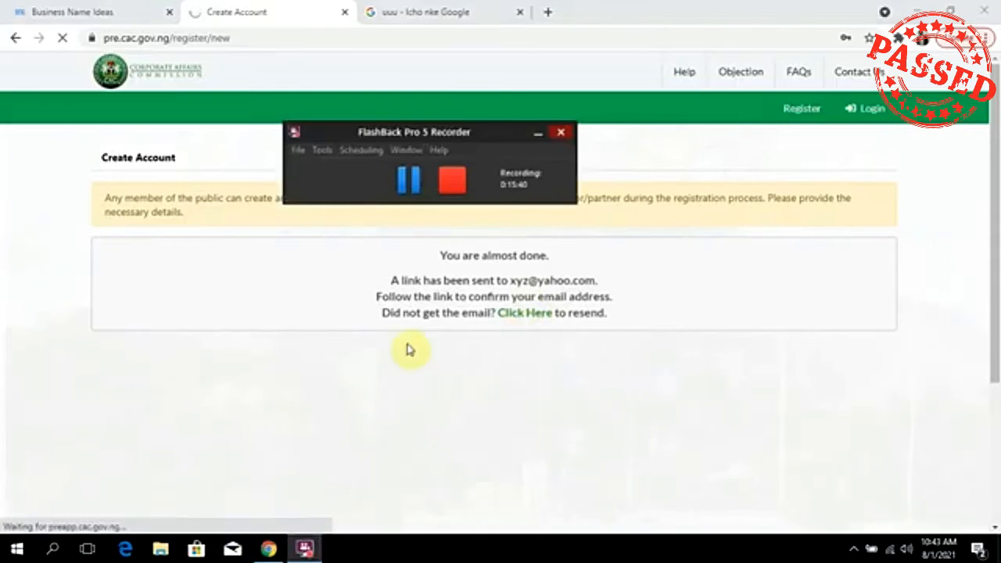
pyautogui.click(417, 185)
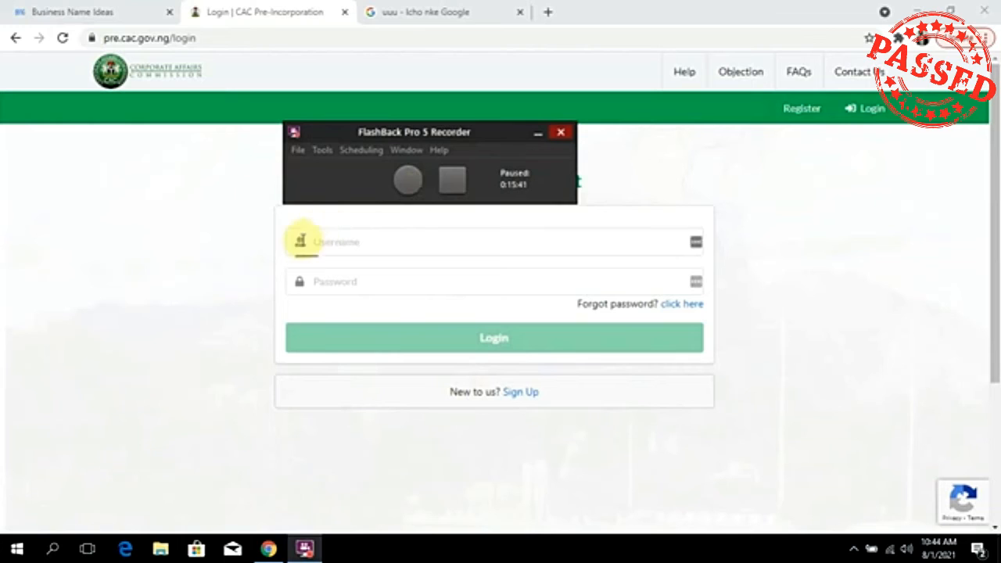
# Log in to the CAC portal with the account e-mail as Username and the account password.
pyautogui.hotkey('ctrl', 'shift', 'p')
pyautogui.click(371, 242)
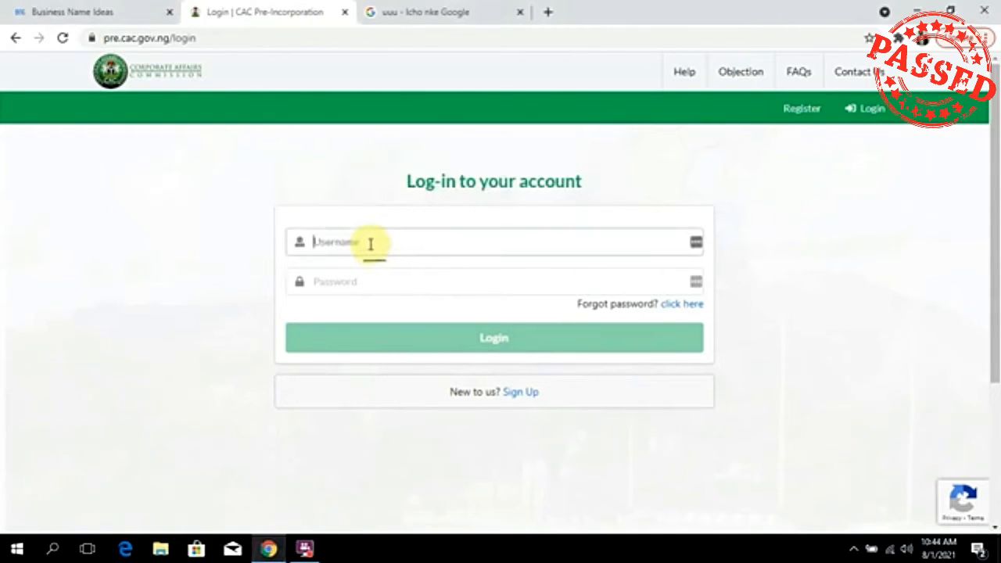
pyautogui.click(399, 283)
pyautogui.click(419, 240)
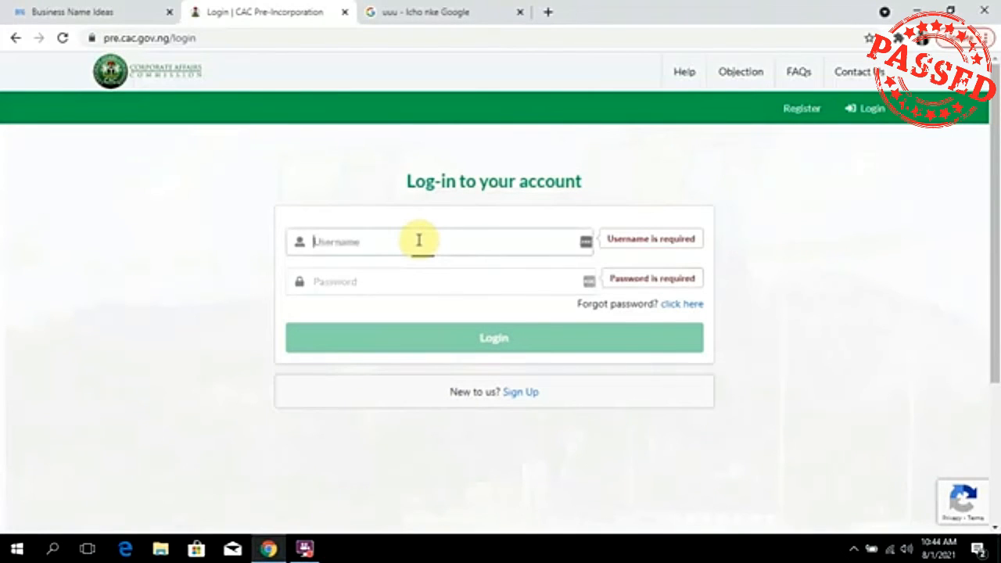
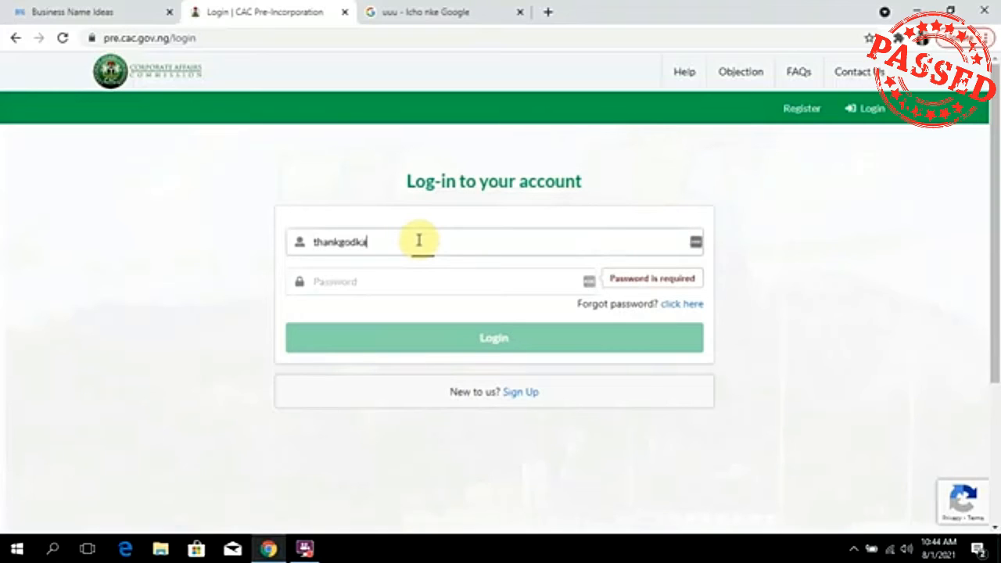
pyautogui.press('Tab')
pyautogui.write('*********')
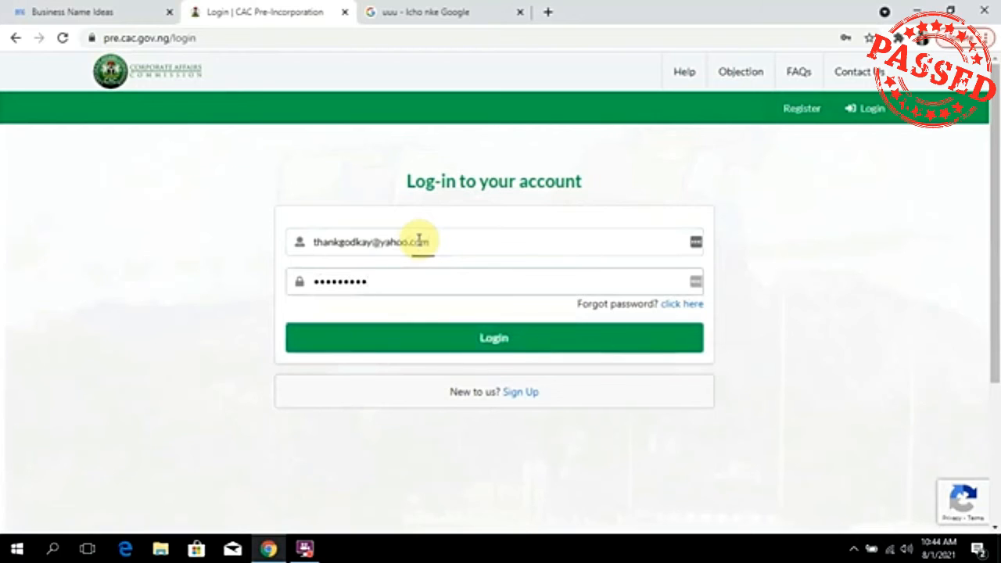
pyautogui.click(518, 345)
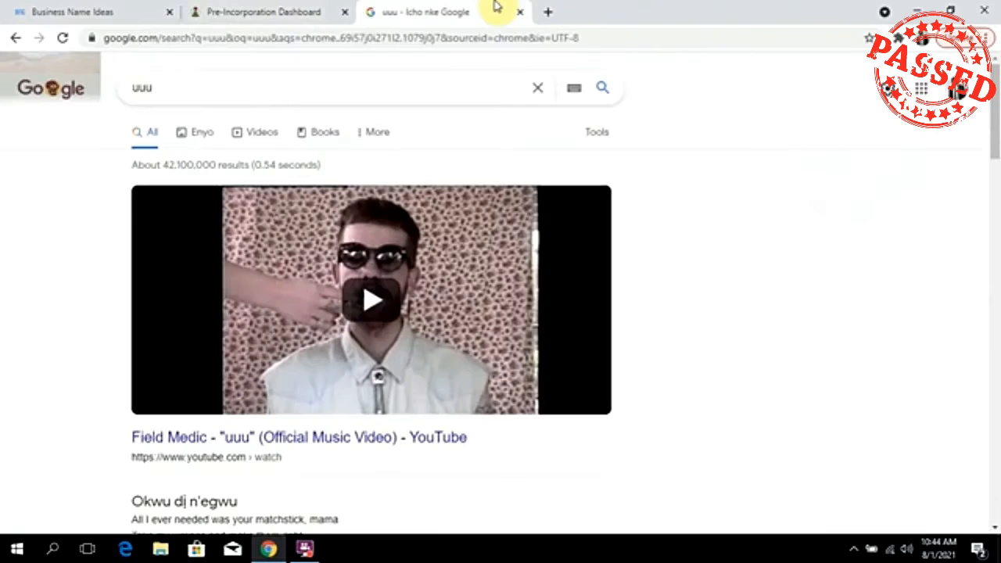
# Leave the Google 'uuu' search results and go back to the loaded CAC Pre-Incorporation dashboard.
pyautogui.click(498, 7)
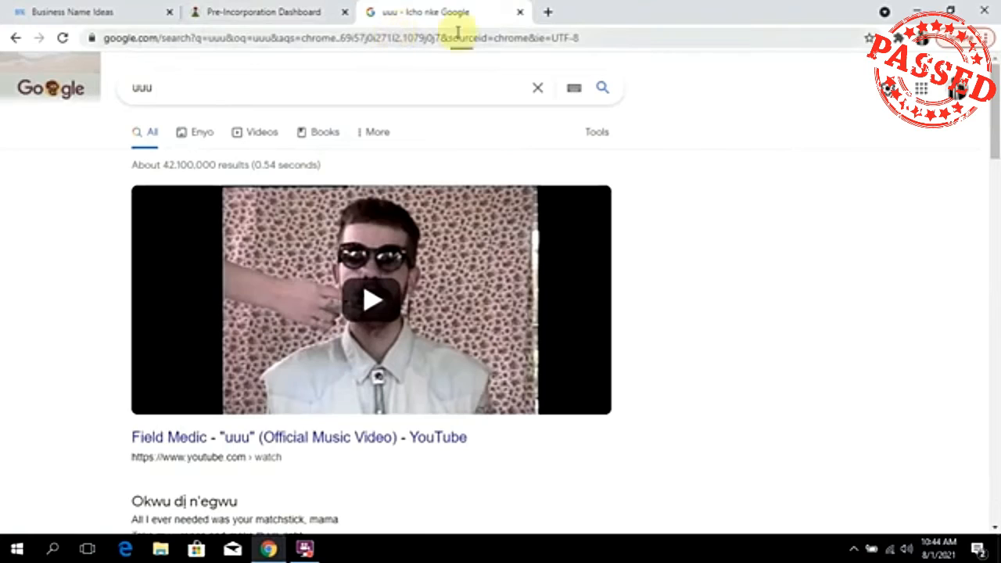
pyautogui.click(308, 11)
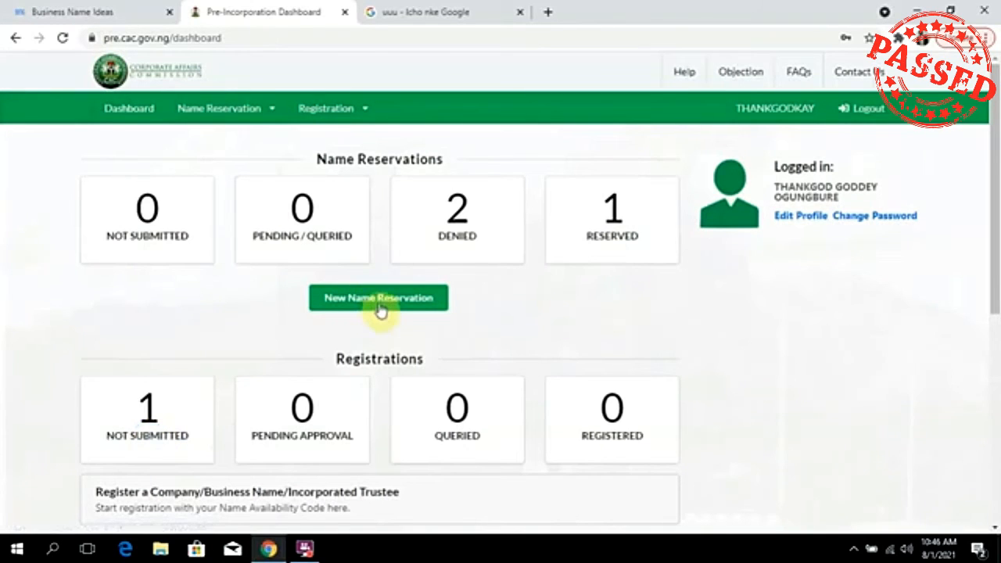
# Glance at the Business Name Ideas results, then choose New Name Reservation on the CAC dashboard.
pyautogui.click(93, 11)
pyautogui.click(302, 15)
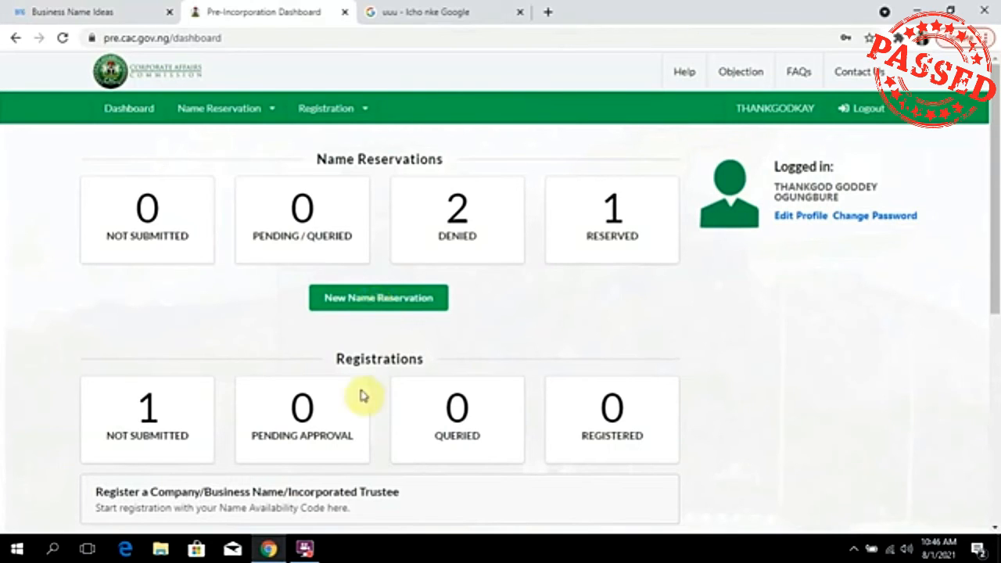
pyautogui.click(307, 550)
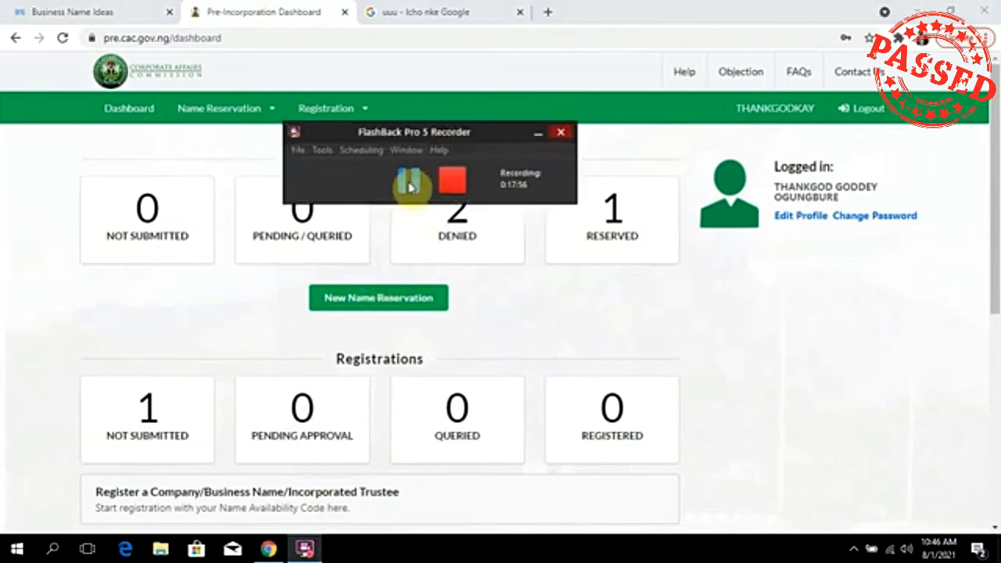
pyautogui.click(409, 181)
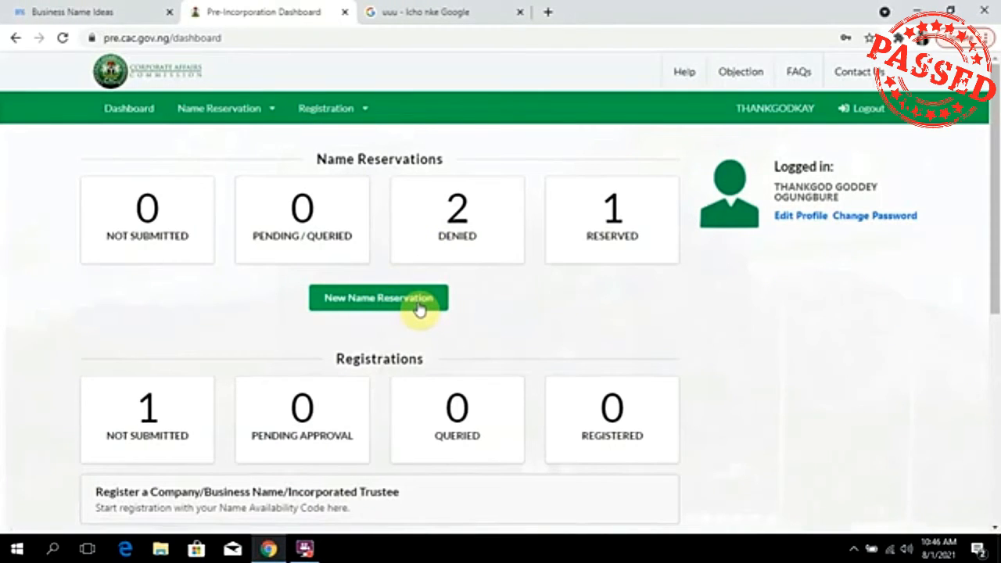
pyautogui.click(419, 305)
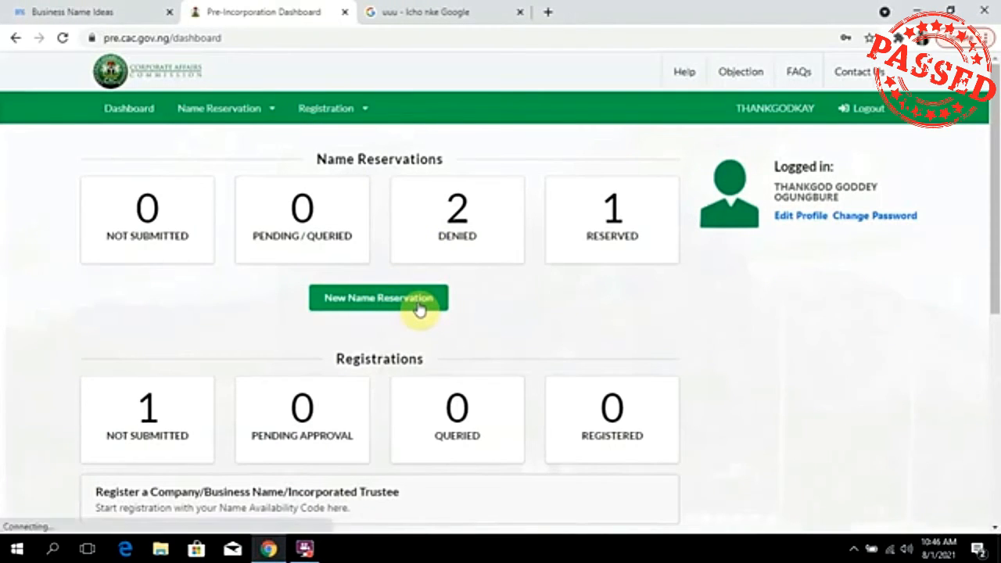
pyautogui.click(304, 550)
# Scroll through the naming restrictions to the step 1 Name and Type form.
pyautogui.click(418, 181)
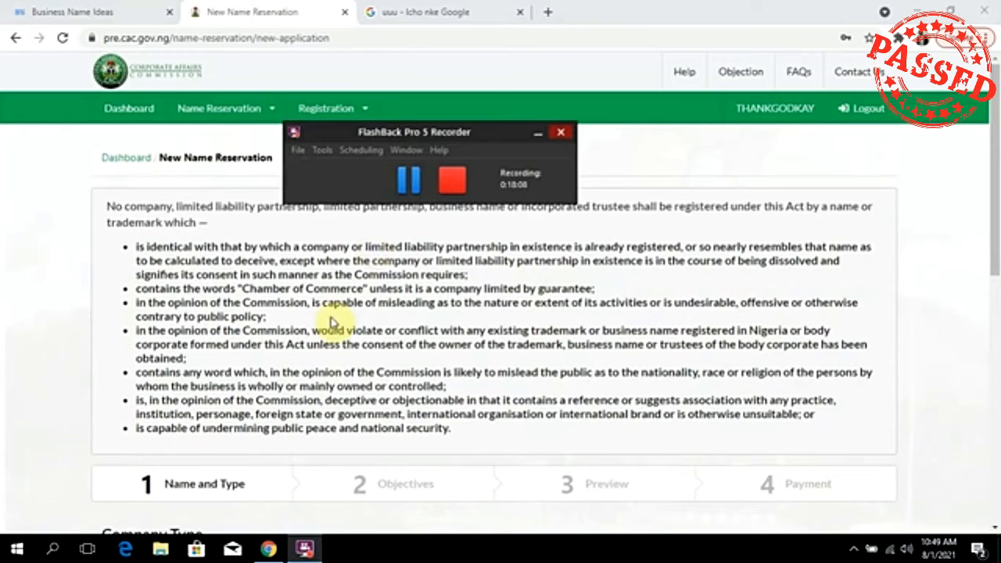
pyautogui.scroll(-5, 334, 319)
pyautogui.scroll(4, 337, 315)
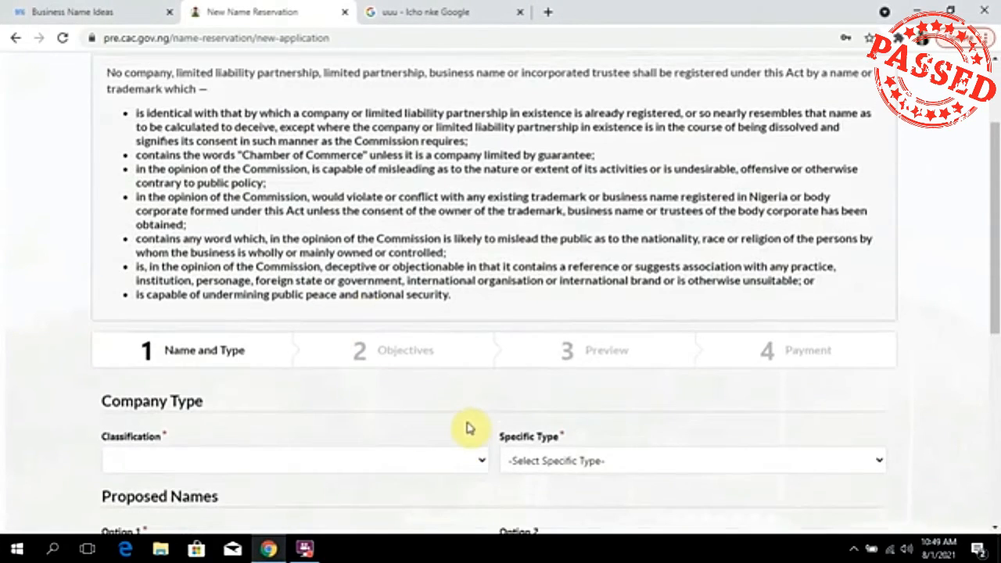
pyautogui.scroll(2, 467, 428)
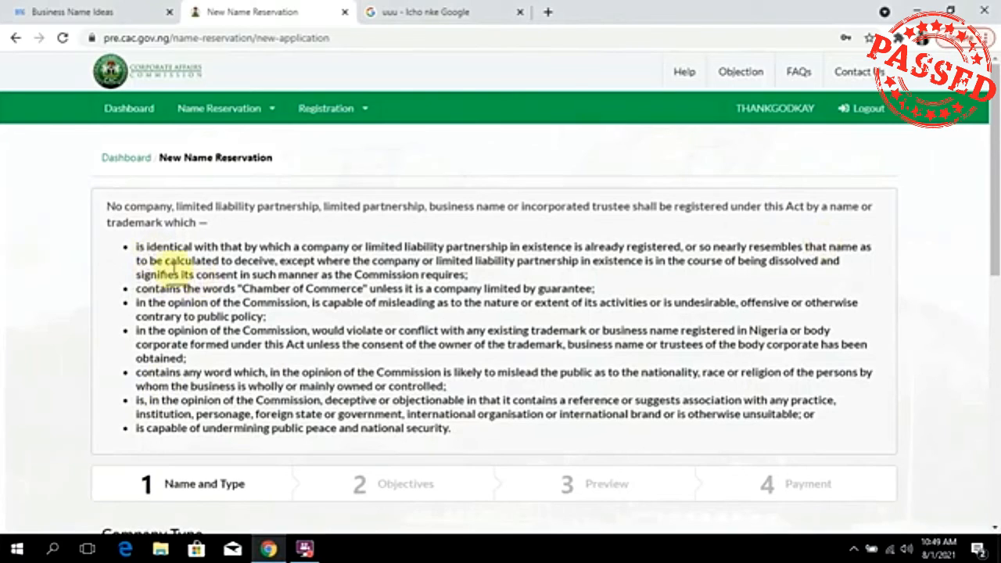
pyautogui.click(304, 546)
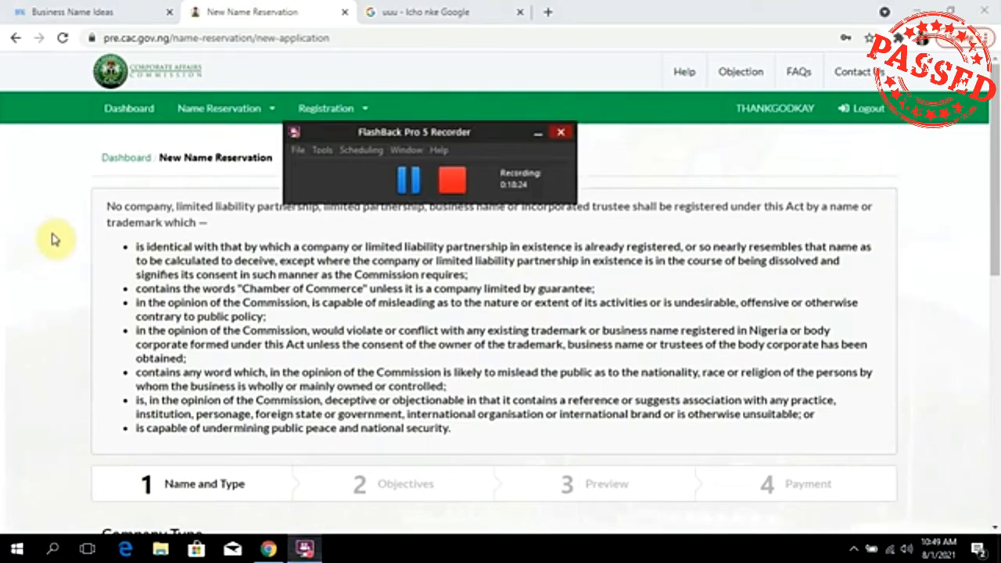
pyautogui.click(179, 258)
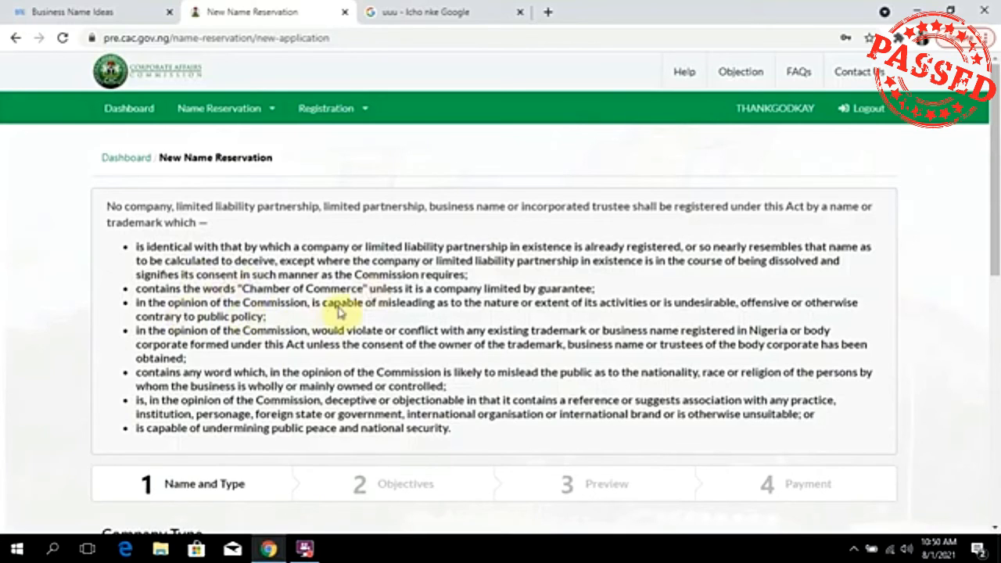
pyautogui.moveTo(312, 302); pyautogui.dragTo(458, 300)
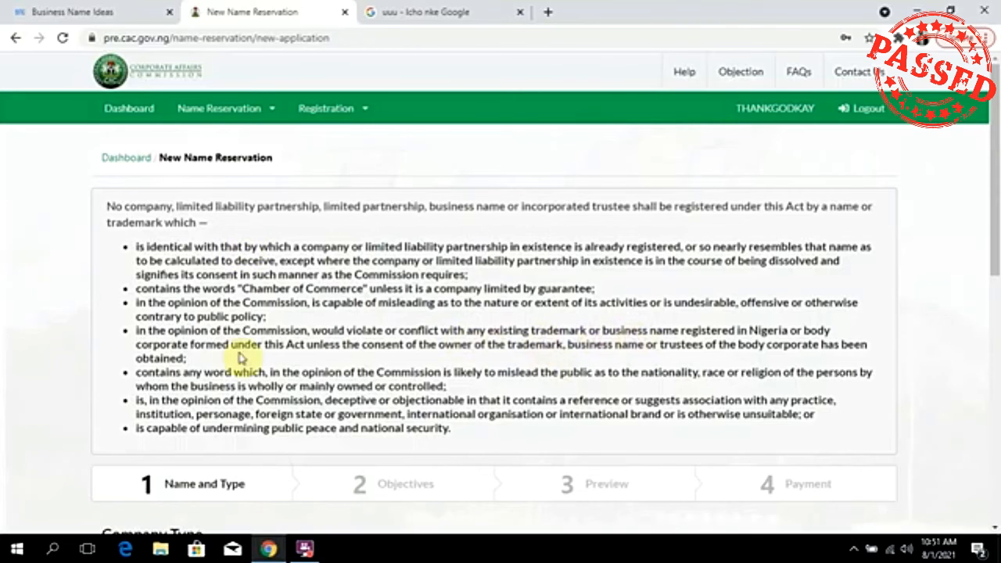
pyautogui.scroll(-2, 219, 364)
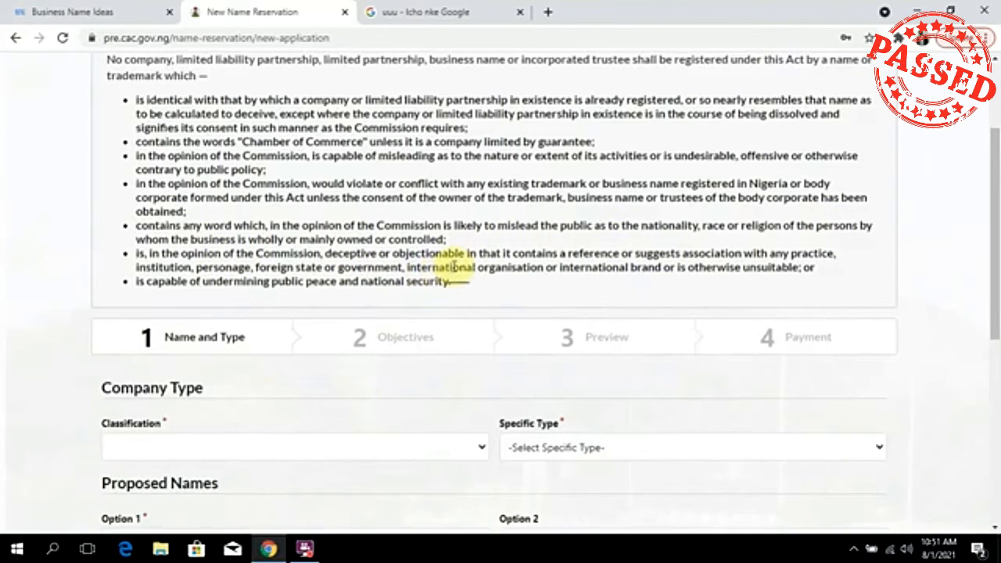
pyautogui.scroll(-3, 352, 261)
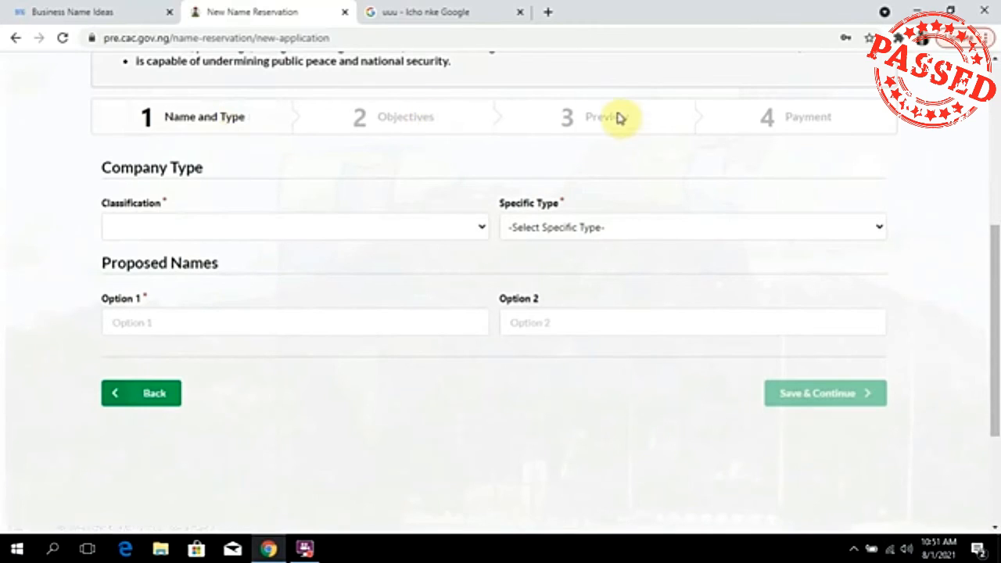
# Set classification to BUSINESS NAME and specific type to BUSINESS NAME - SOLE PROPRIETOR.
pyautogui.click(261, 226)
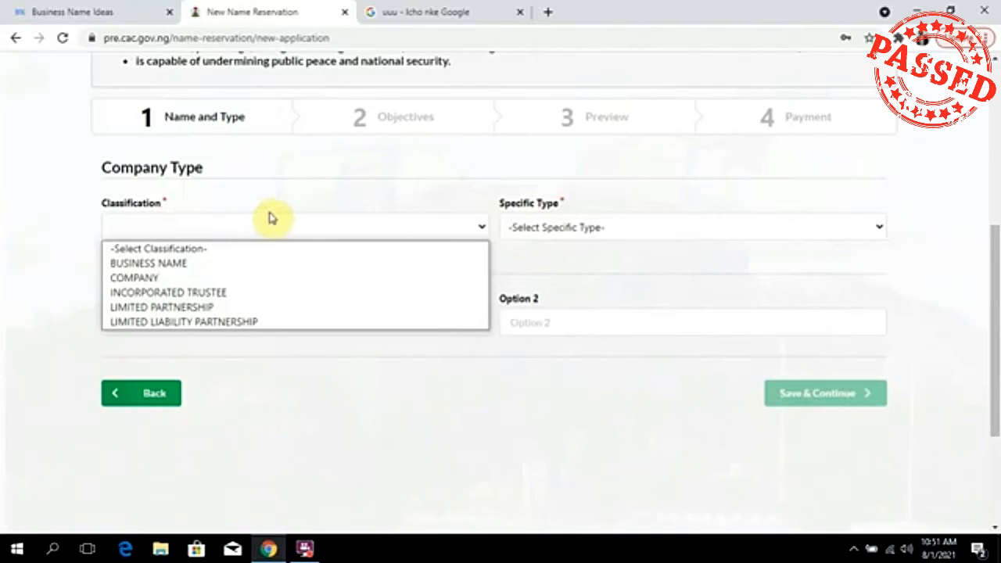
pyautogui.click(261, 267)
pyautogui.scroll(-2, 688, 112)
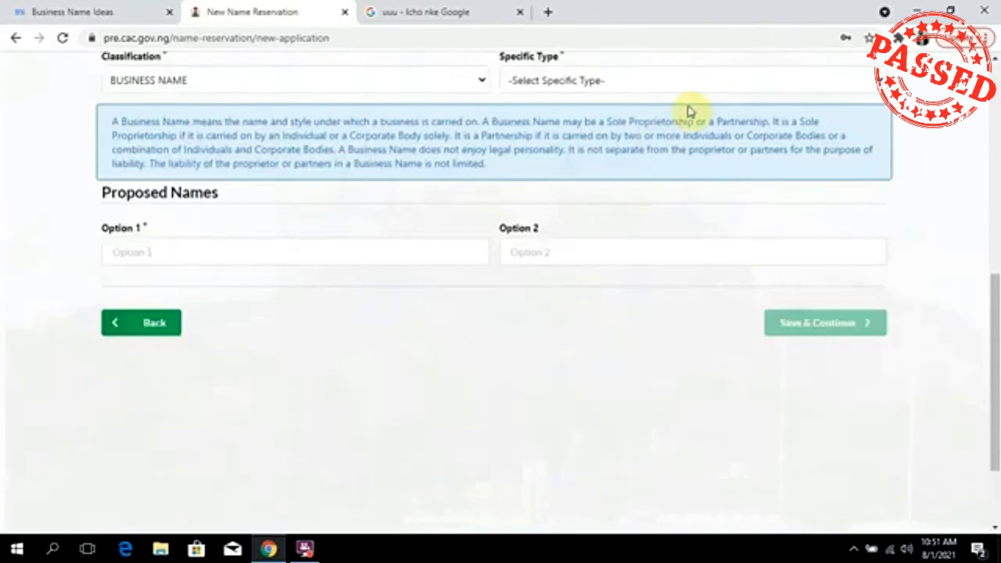
pyautogui.click(681, 81)
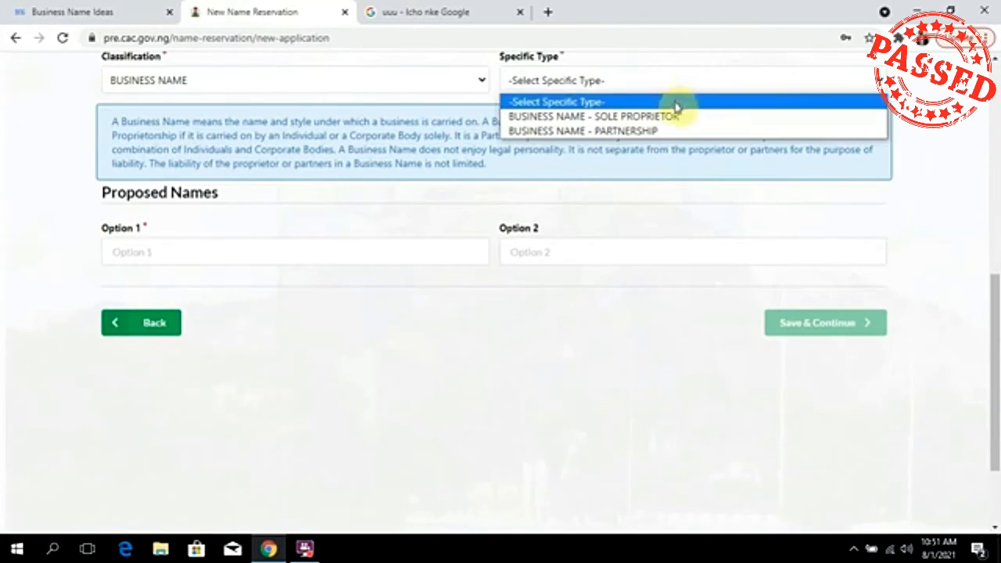
pyautogui.click(662, 132)
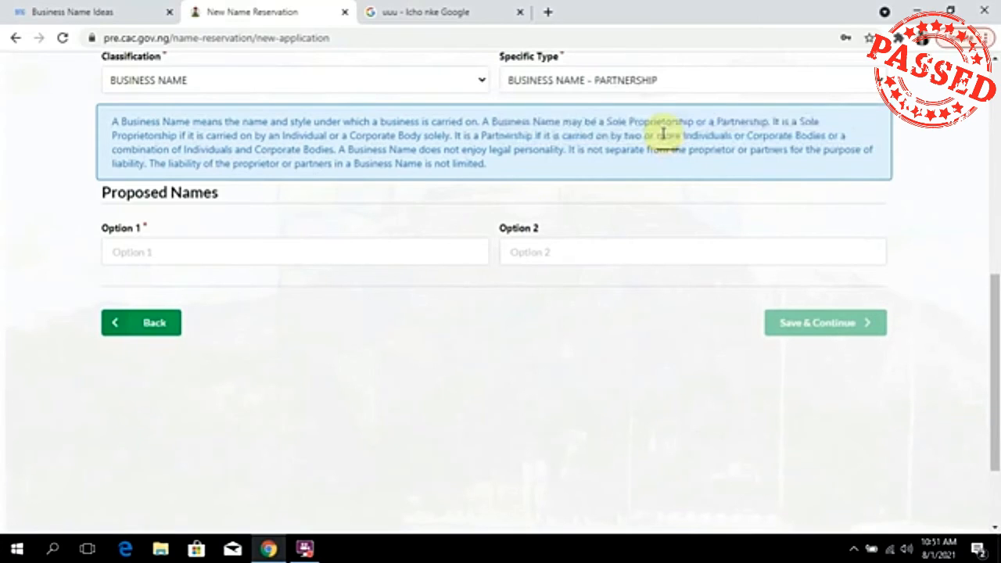
pyautogui.click(616, 85)
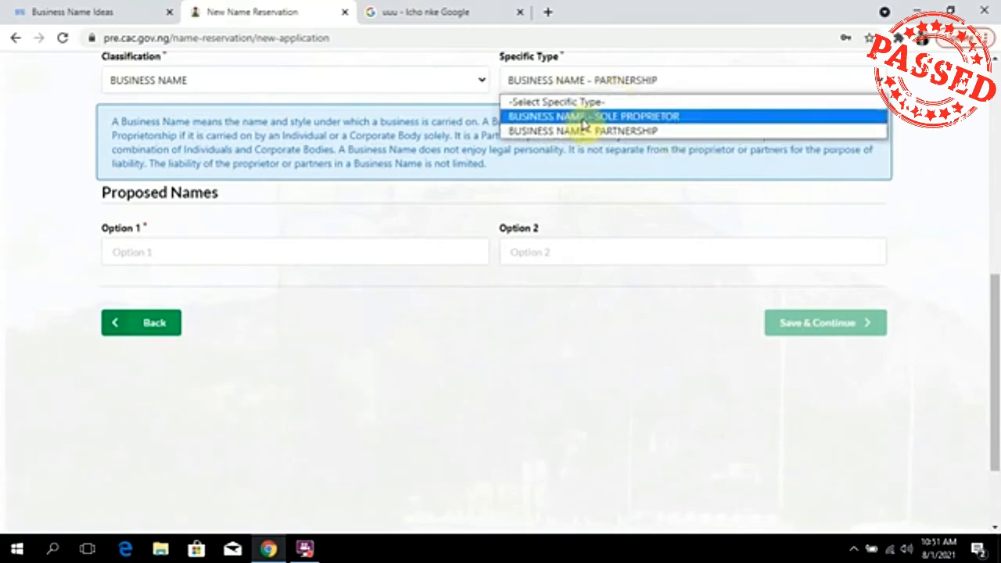
pyautogui.click(582, 119)
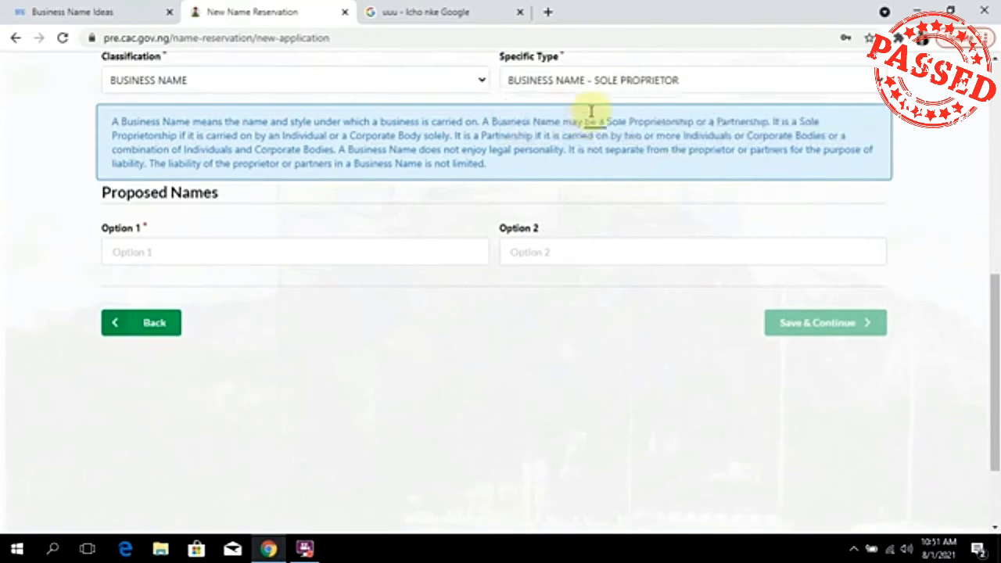
pyautogui.click(641, 86)
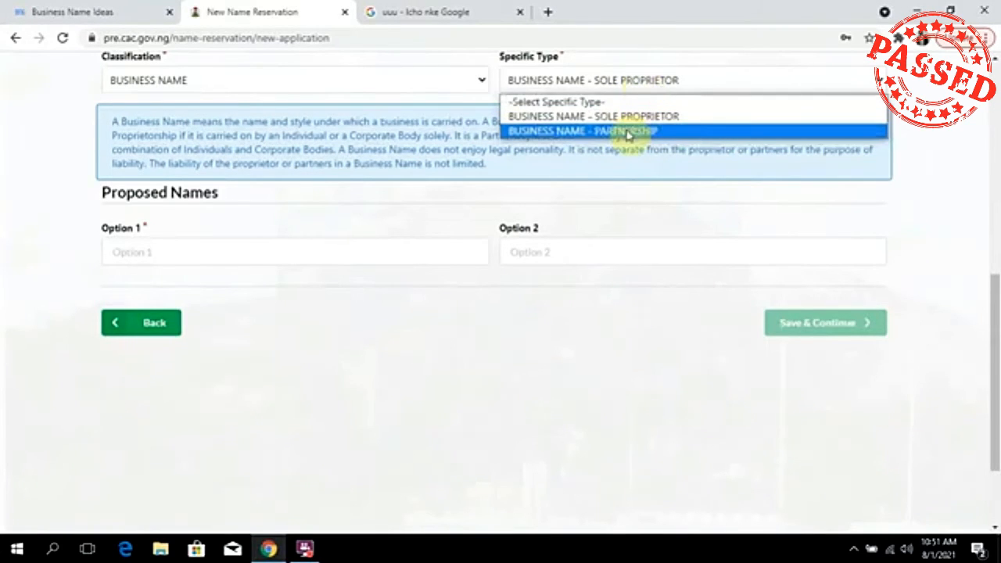
pyautogui.click(627, 133)
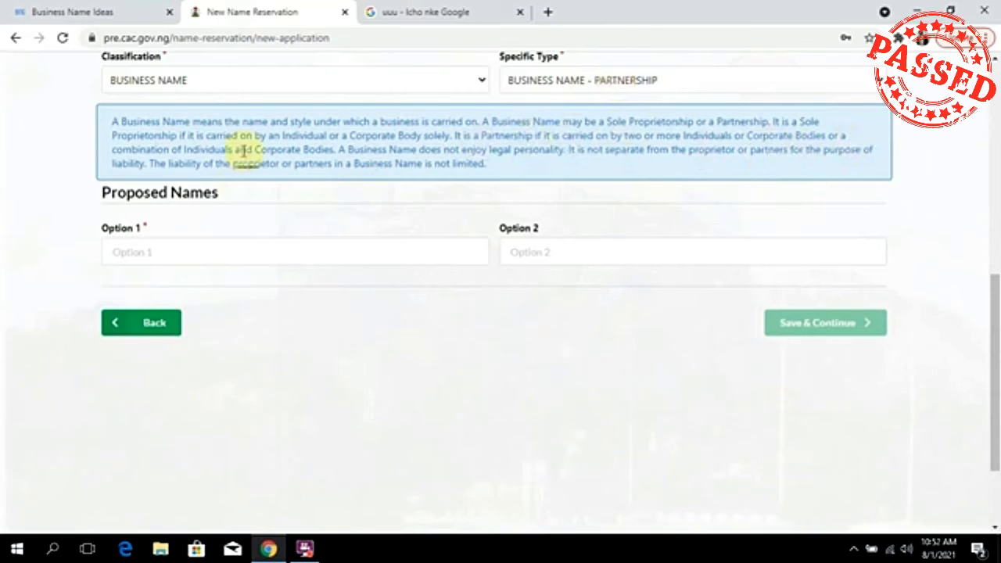
pyautogui.click(609, 86)
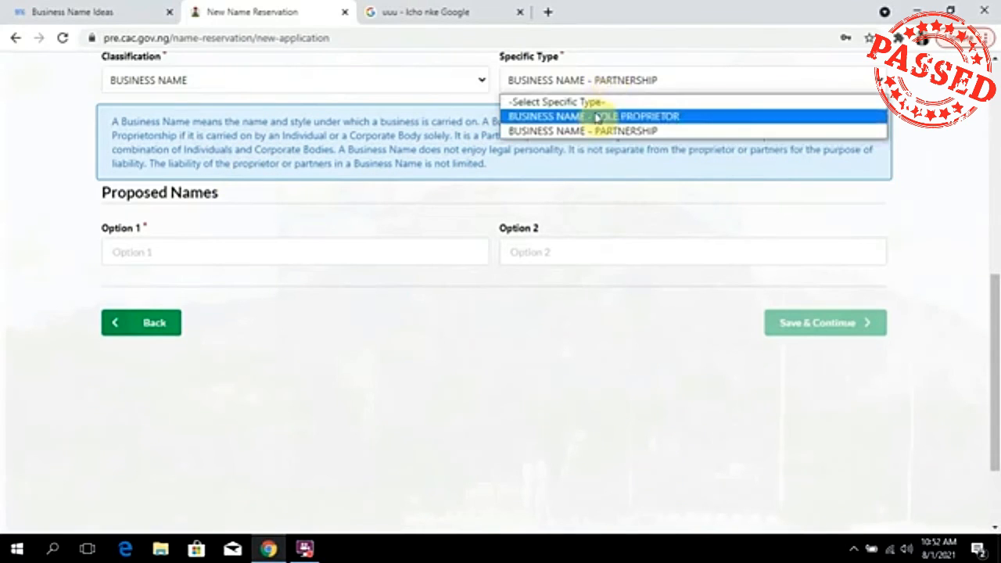
pyautogui.click(599, 114)
pyautogui.click(247, 254)
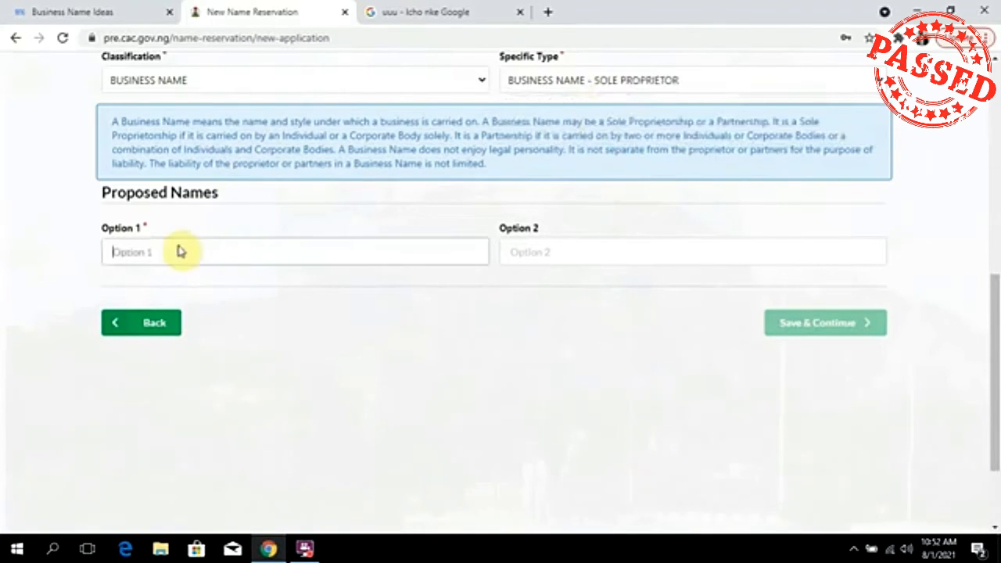
# Enter 'Agro Ground' as Option 1 and 'Agro Ground Concepts' as Option 2, then save.
pyautogui.write('Agro')
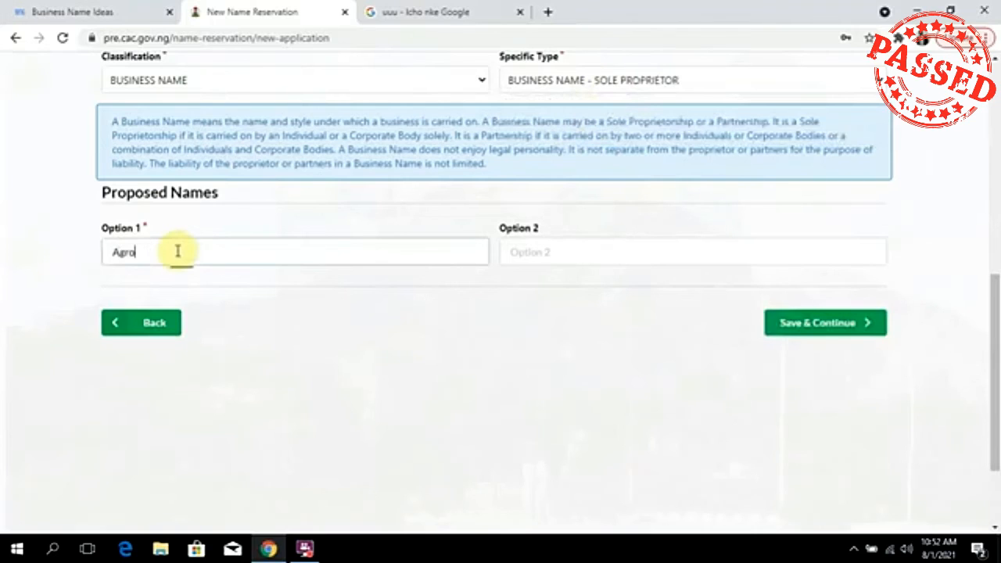
pyautogui.write(' Ground')
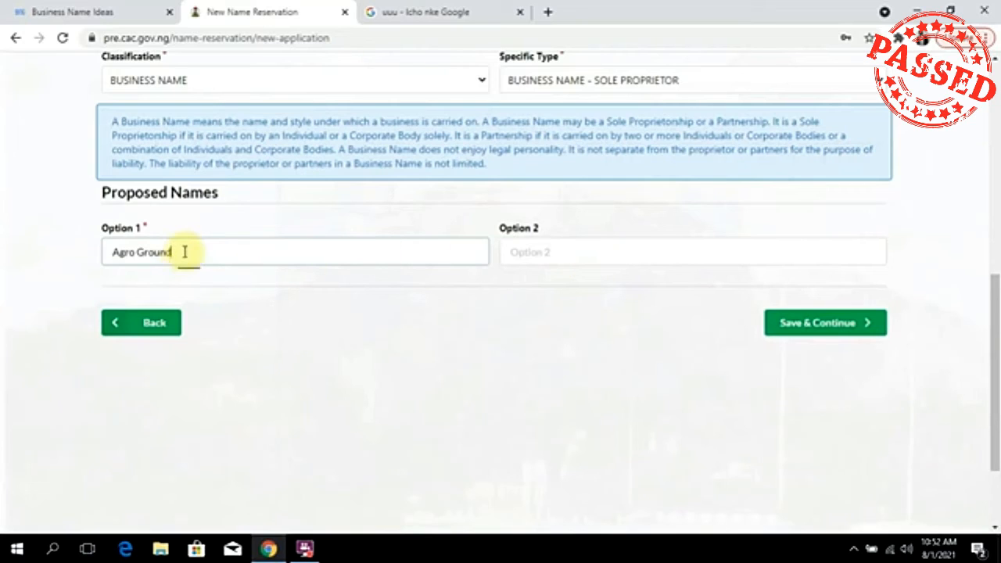
pyautogui.moveTo(173, 252); pyautogui.dragTo(80, 261)
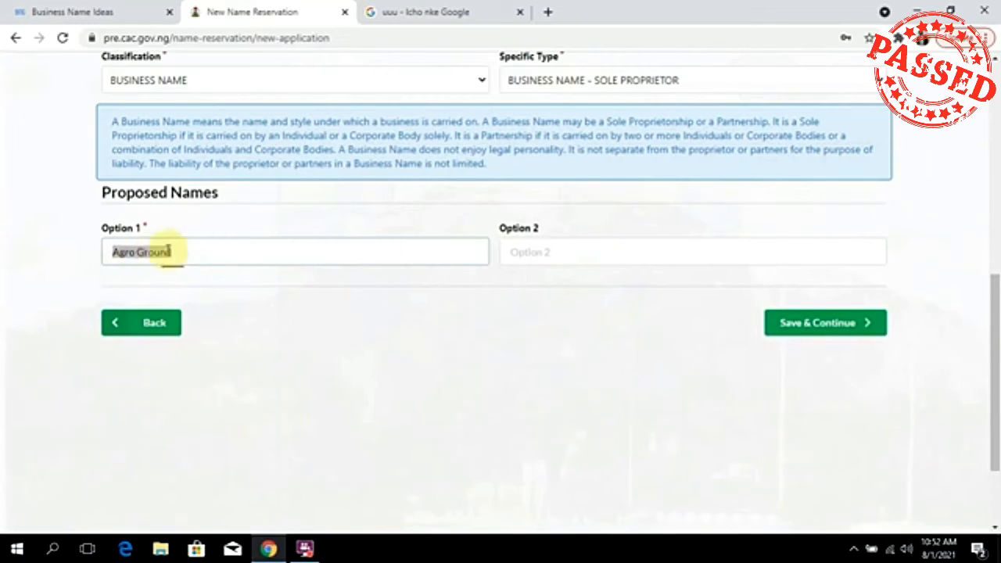
pyautogui.click(598, 250)
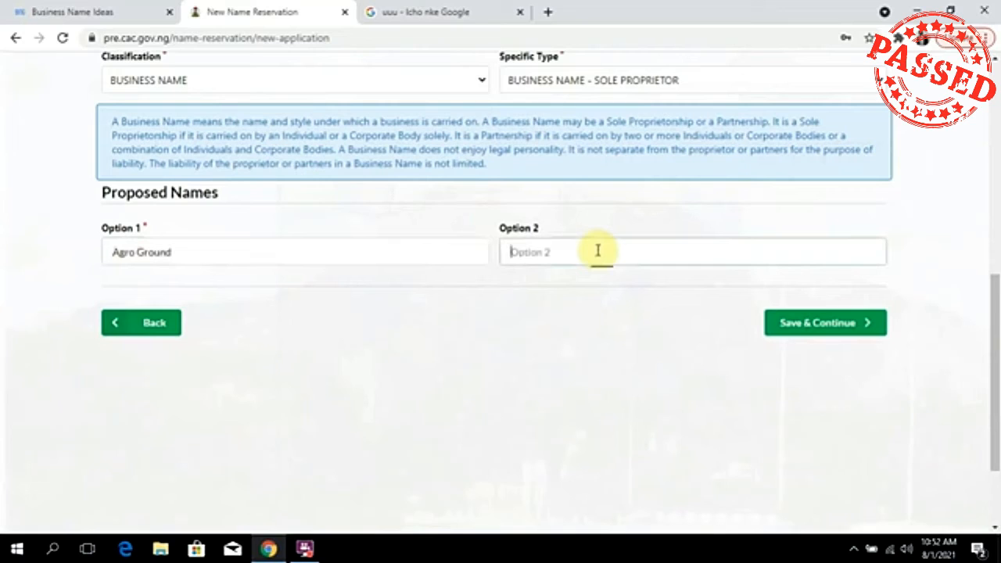
pyautogui.write('AGro')
pyautogui.press('BackSpace')
pyautogui.press('BackSpace')
pyautogui.press('BackSpace')
pyautogui.write('gro Ground')
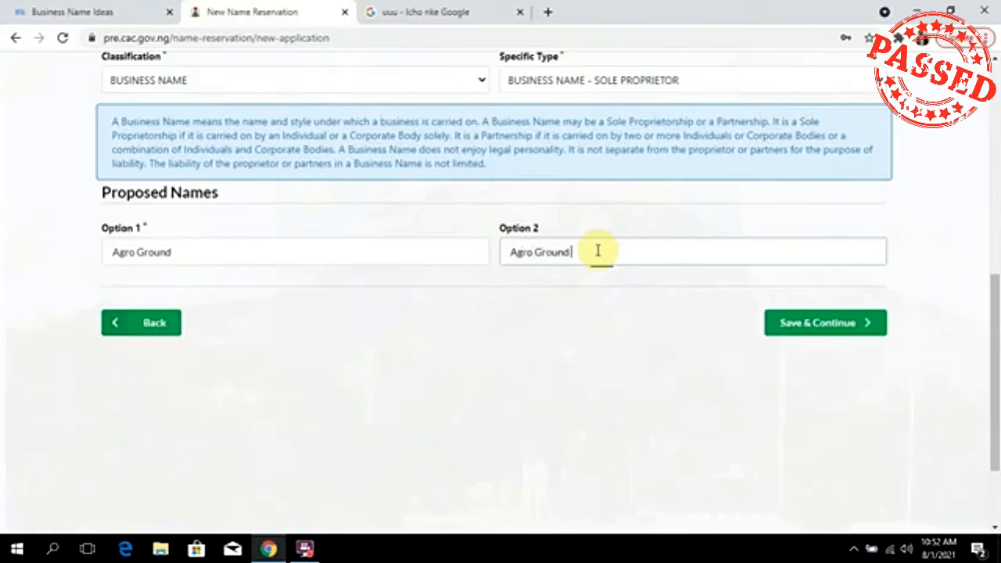
pyautogui.write(' Business')
pyautogui.moveTo(617, 252); pyautogui.dragTo(575, 257)
pyautogui.write('Farm')
pyautogui.write('ncepts')
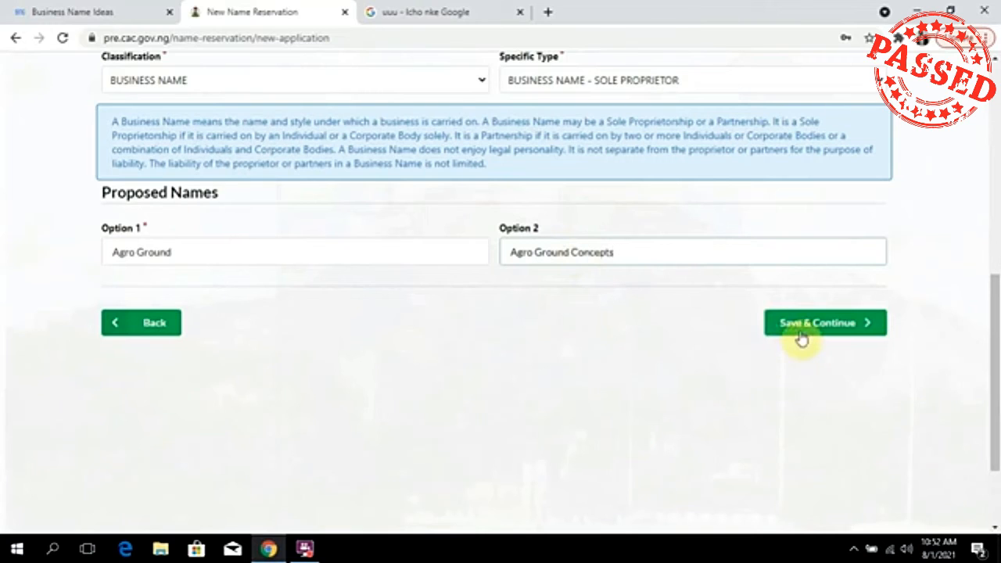
pyautogui.scroll(2, 801, 338)
pyautogui.click(827, 472)
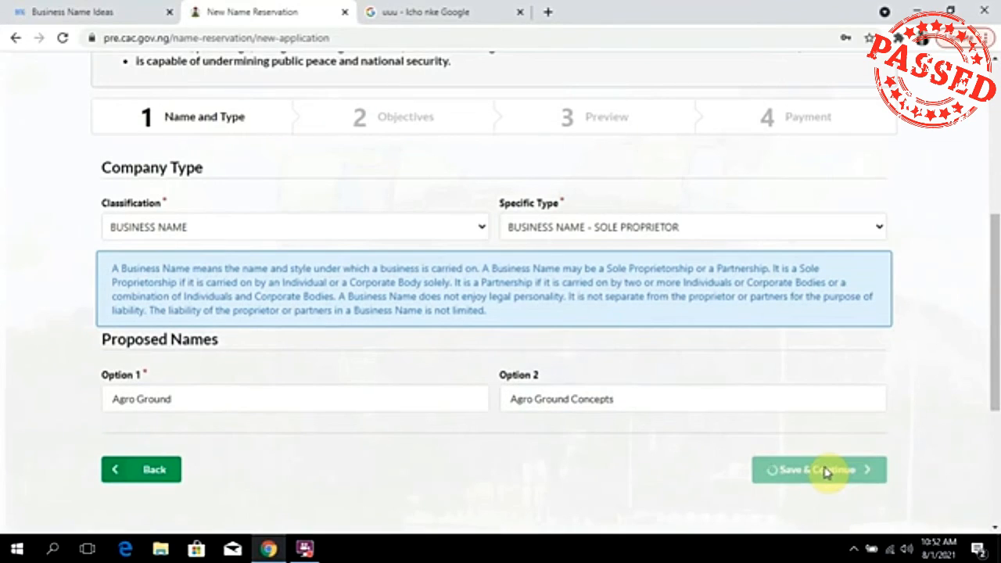
pyautogui.click(312, 548)
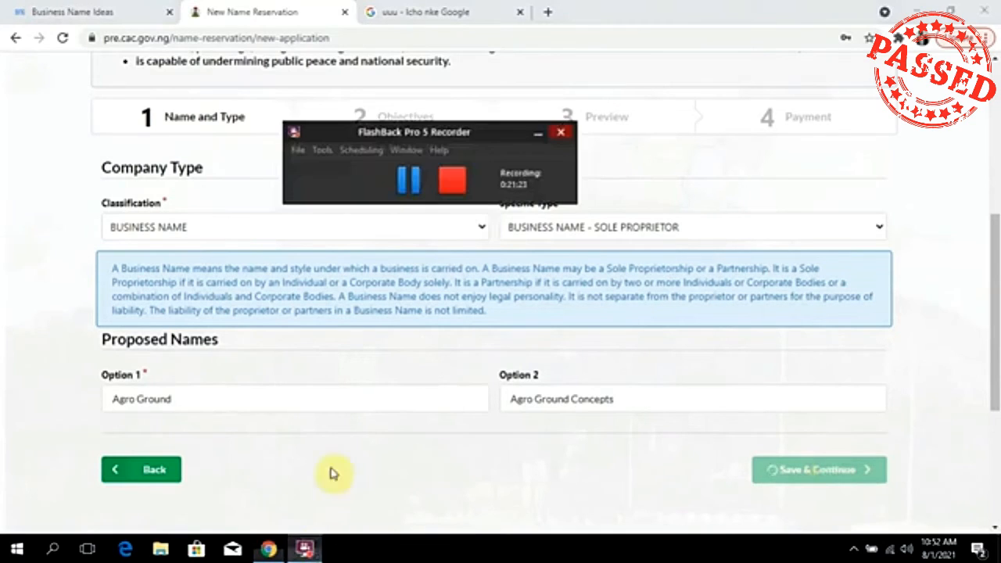
# Choose NEW INCORPORATION as the Reason For Availability Search.
pyautogui.click(402, 181)
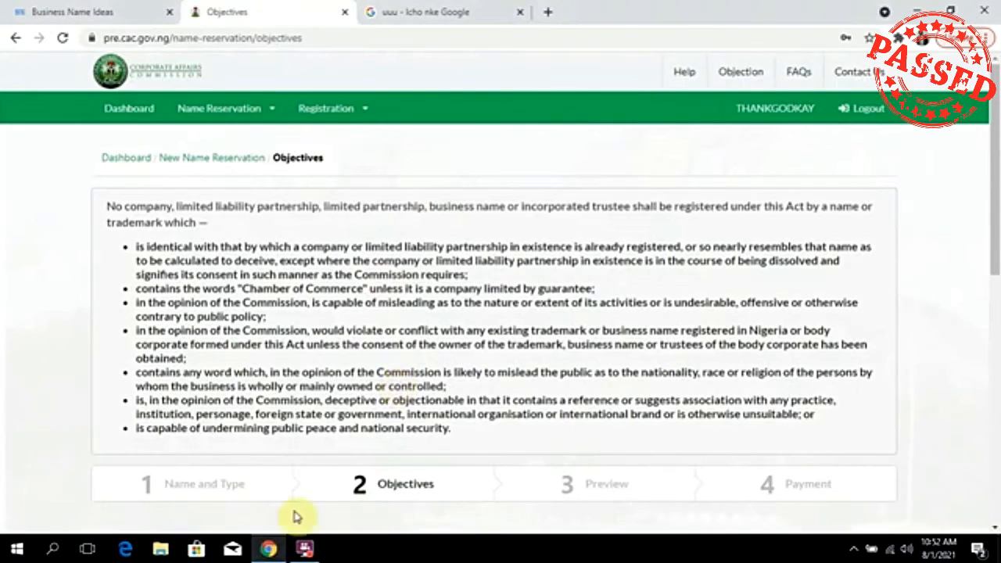
pyautogui.click(310, 549)
pyautogui.scroll(-5, 396, 312)
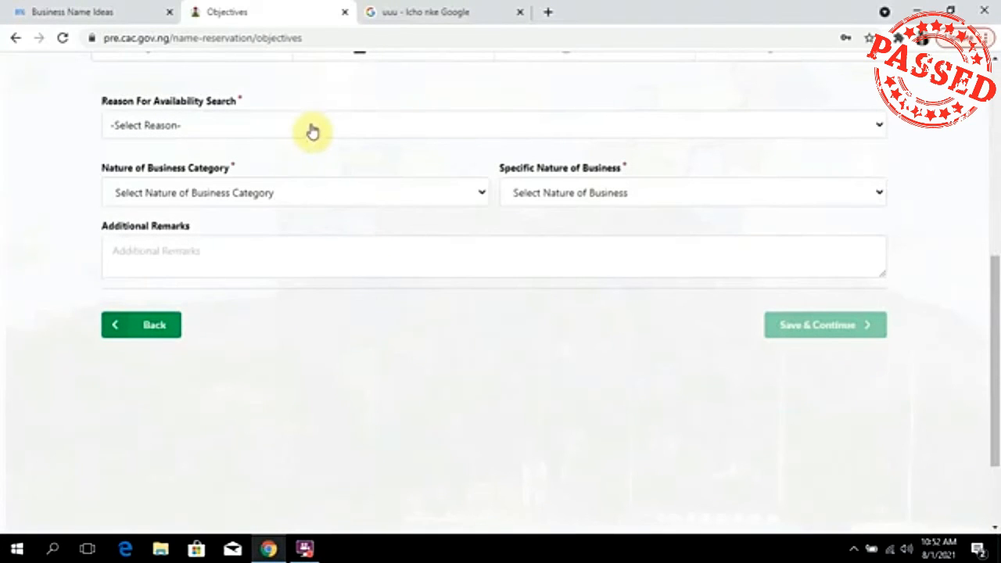
pyautogui.click(311, 128)
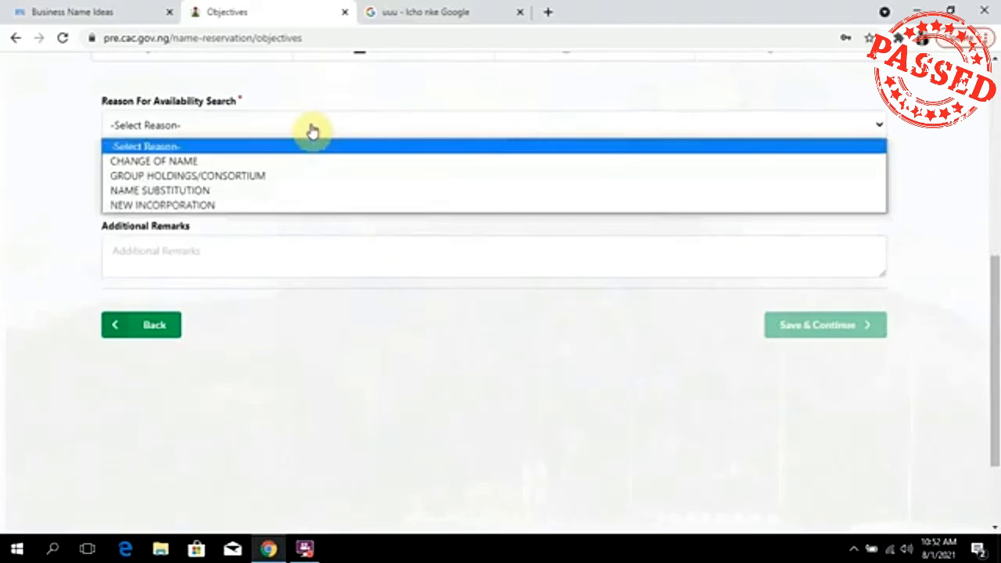
pyautogui.click(216, 207)
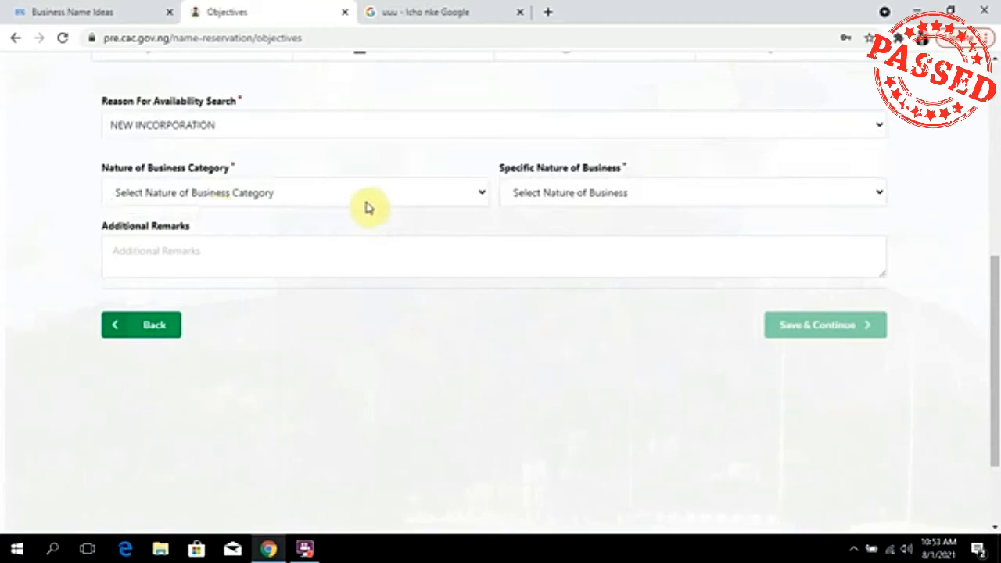
pyautogui.click(396, 188)
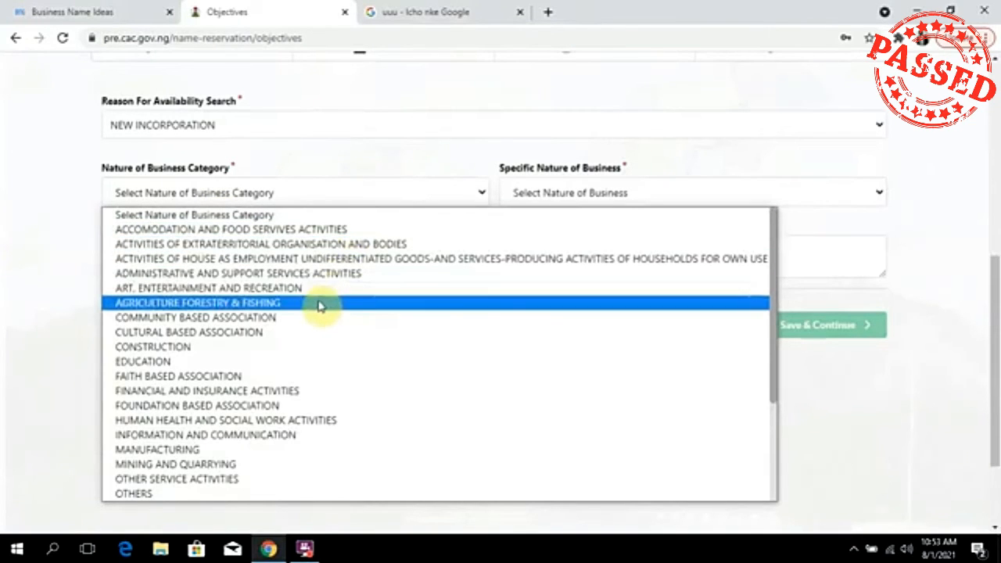
# Choose AGRICULTURE FORESTRY & FISHING as the Nature of Business Category.
pyautogui.scroll(-3, 227, 313)
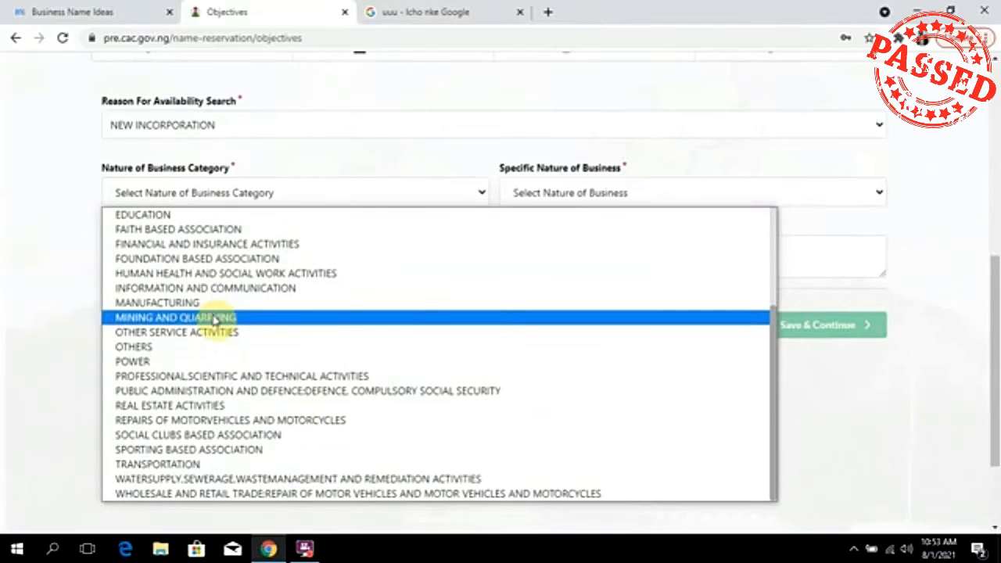
pyautogui.scroll(3, 226, 313)
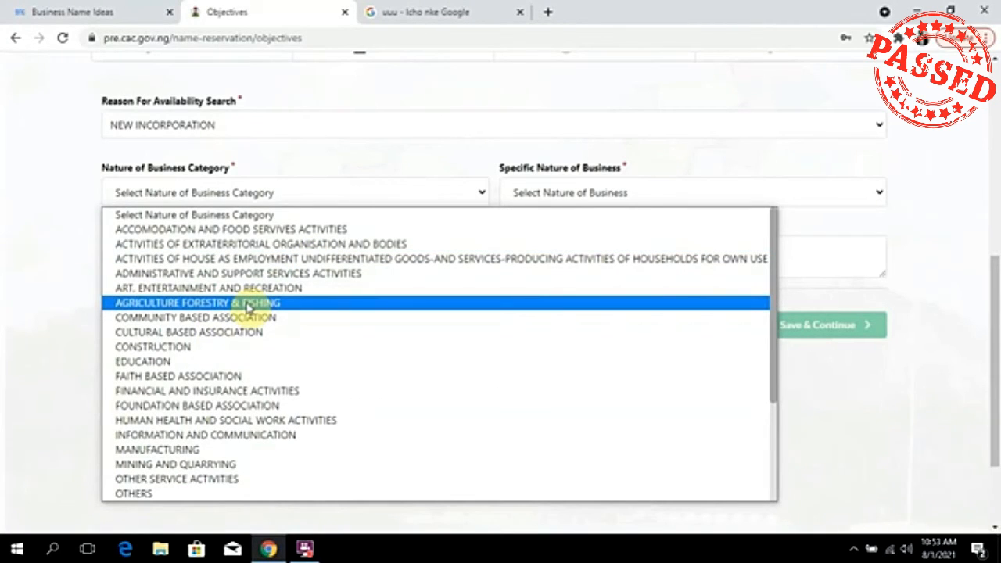
pyautogui.click(247, 306)
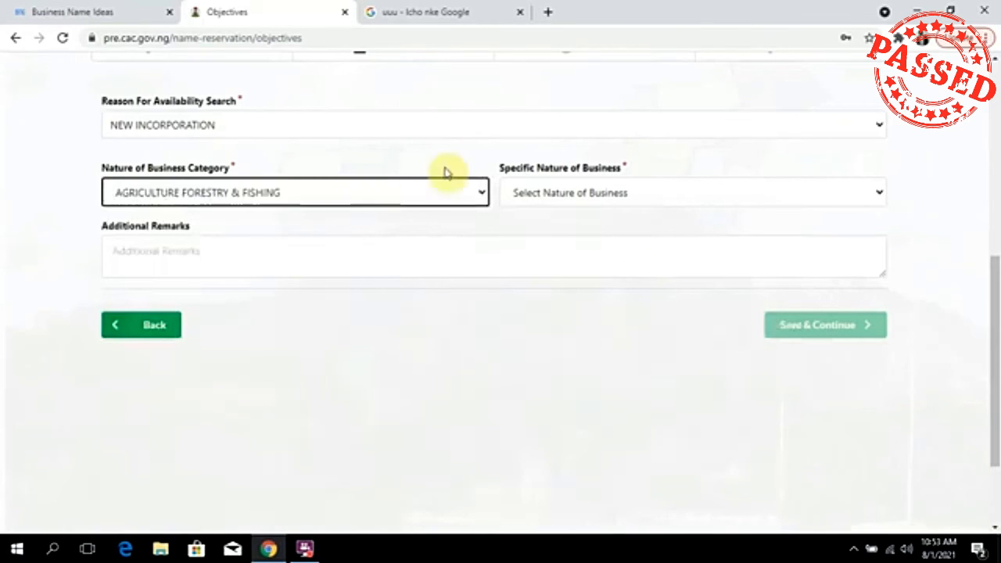
pyautogui.click(376, 195)
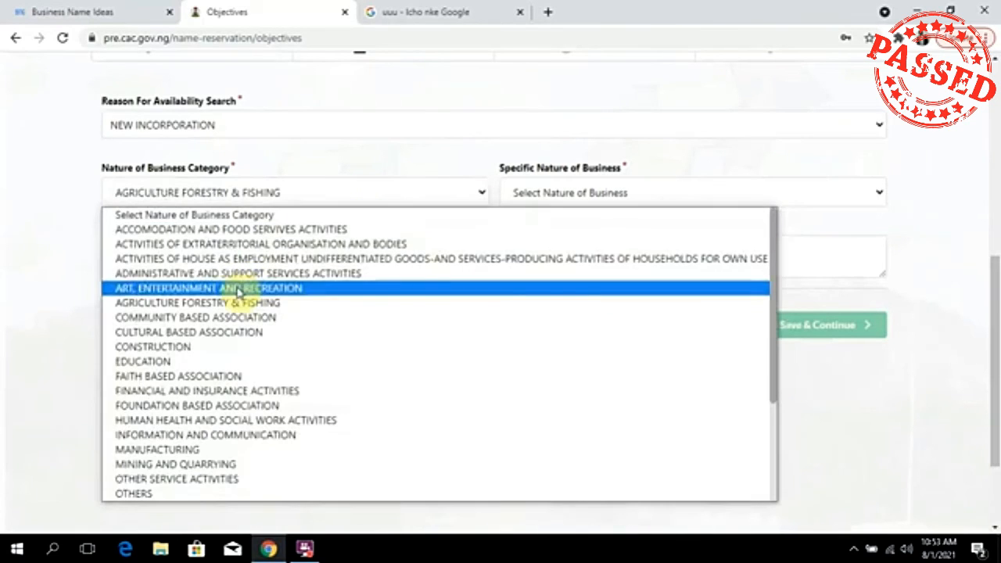
pyautogui.click(242, 303)
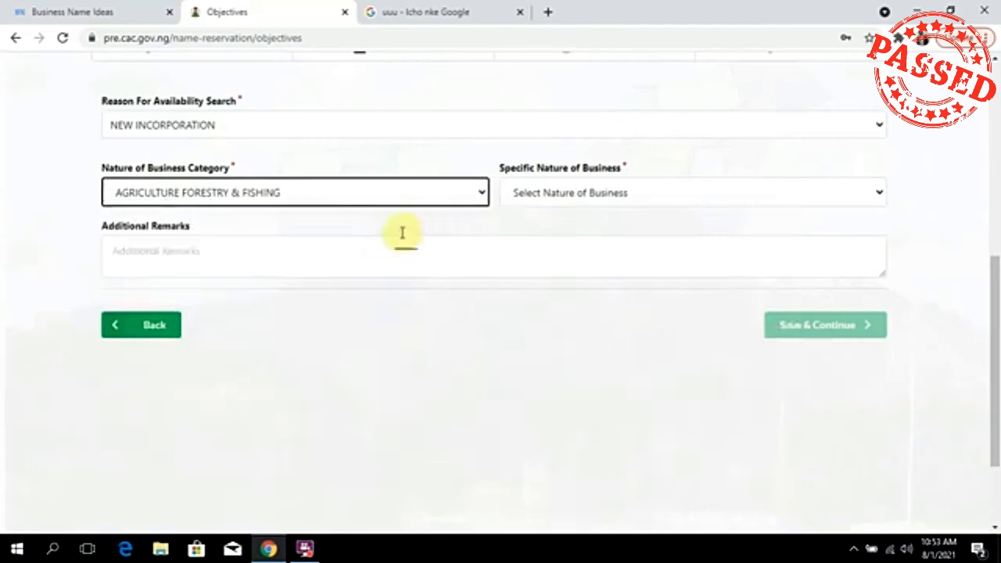
# Try to populate the empty Specific Nature of Business list by reselecting the category.
pyautogui.click(613, 196)
pyautogui.click(612, 196)
pyautogui.click(608, 200)
pyautogui.click(609, 200)
pyautogui.click(608, 200)
pyautogui.click(609, 201)
pyautogui.click(608, 201)
pyautogui.click(606, 197)
pyautogui.click(606, 197)
pyautogui.click(329, 192)
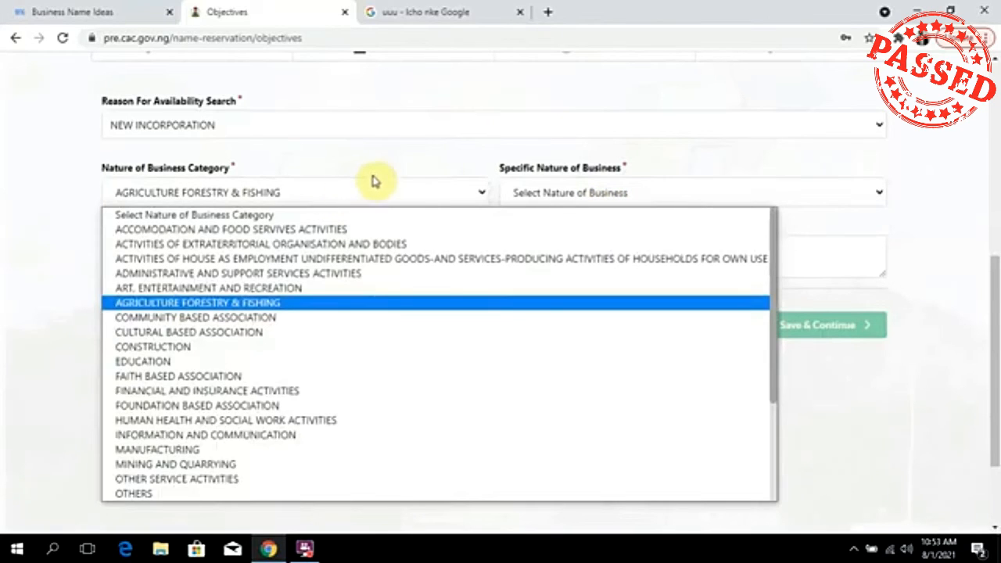
pyautogui.click(383, 177)
pyautogui.click(609, 197)
pyautogui.click(609, 197)
pyautogui.click(610, 199)
pyautogui.click(609, 197)
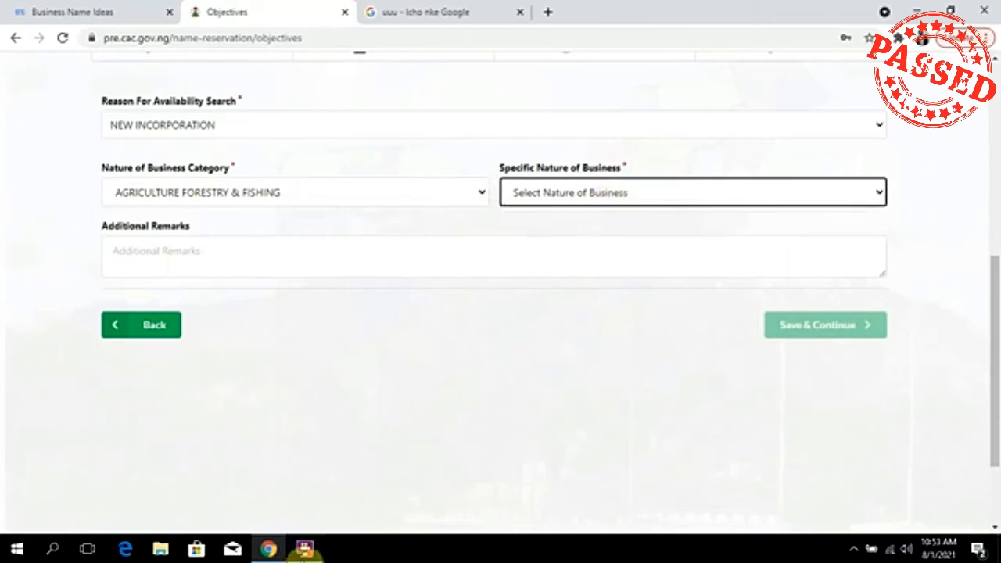
pyautogui.click(305, 549)
pyautogui.click(408, 182)
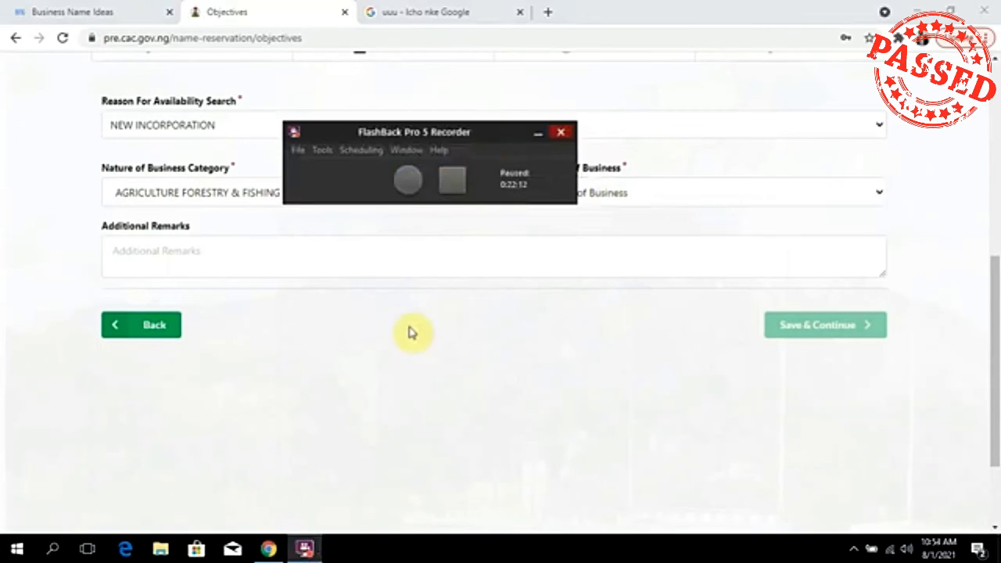
pyautogui.hotkey('ctrl', 'shift', 'F9')
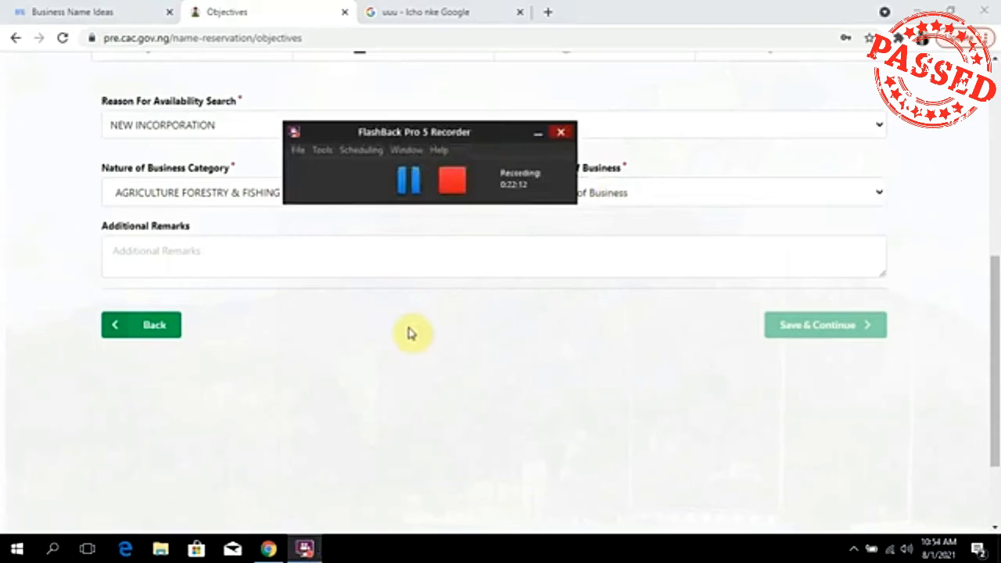
# Pick FISH FARMING/AQUACULTURE as the specific nature of business and save to reach Preview.
pyautogui.click(639, 191)
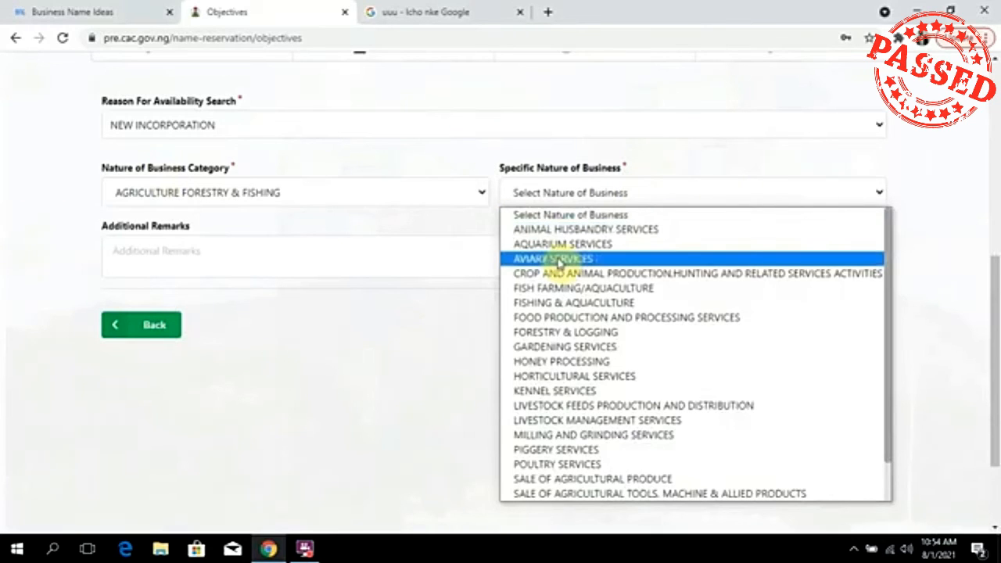
pyautogui.click(625, 287)
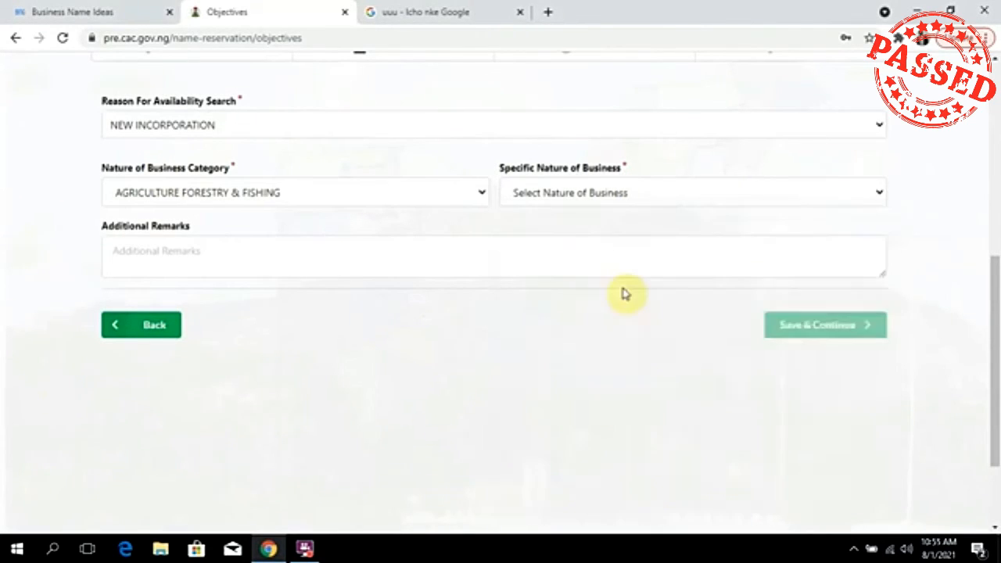
pyautogui.click(273, 259)
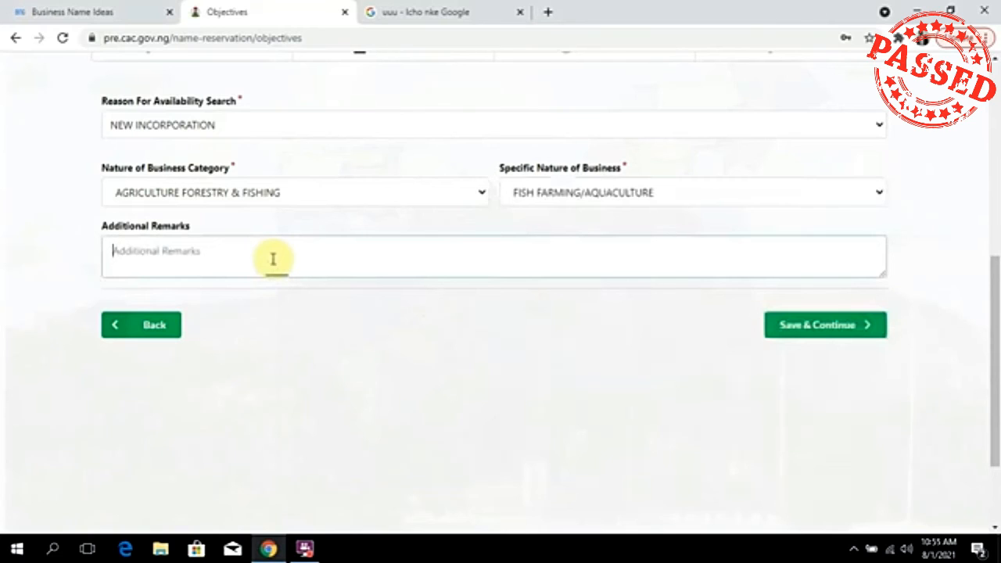
pyautogui.click(808, 326)
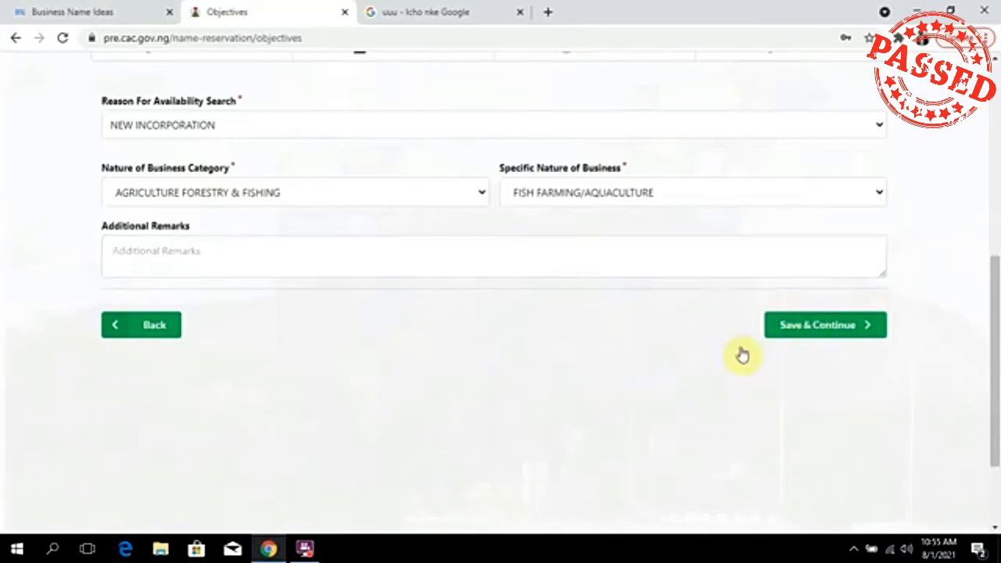
pyautogui.scroll(2, 643, 376)
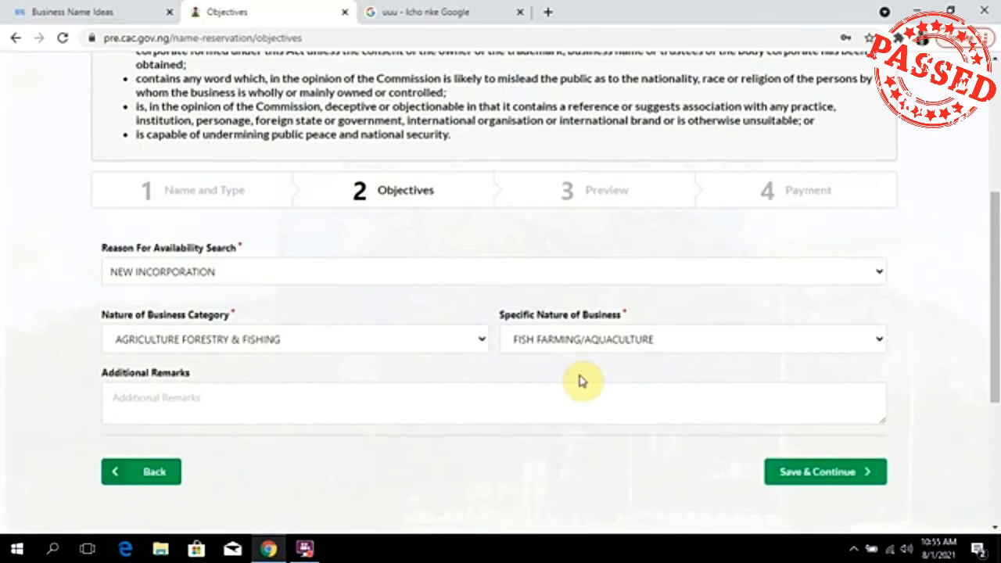
pyautogui.click(307, 550)
pyautogui.click(410, 183)
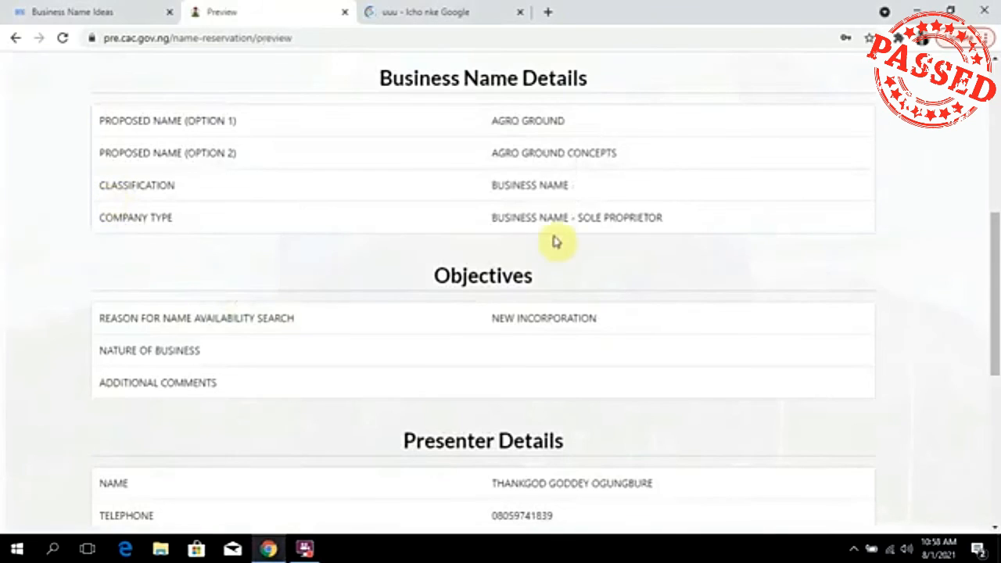
# Check the AGRO GROUND sole-proprietor summary on Preview and continue to Payment.
pyautogui.scroll(5, 551, 239)
pyautogui.scroll(-3, 582, 289)
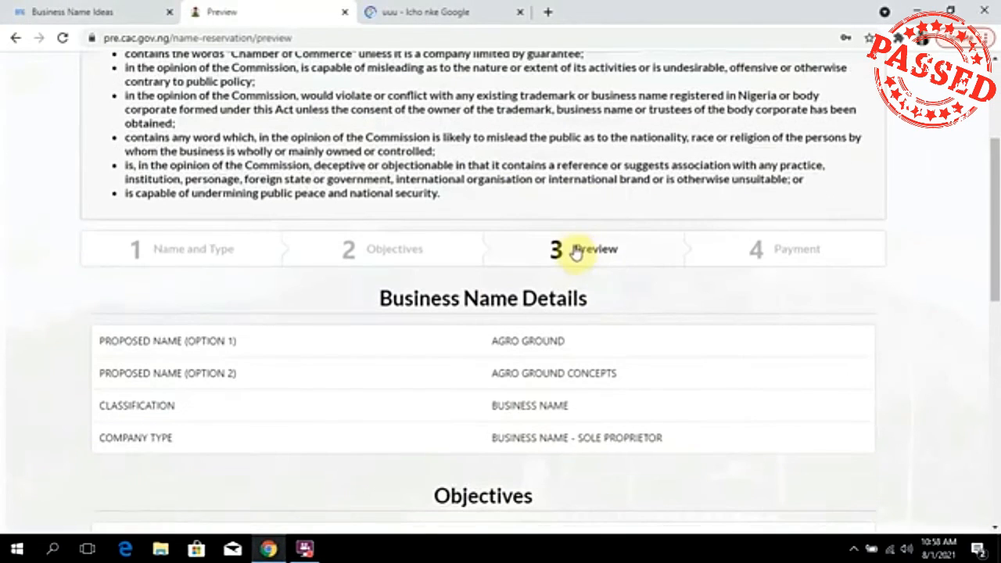
pyautogui.scroll(-3, 563, 326)
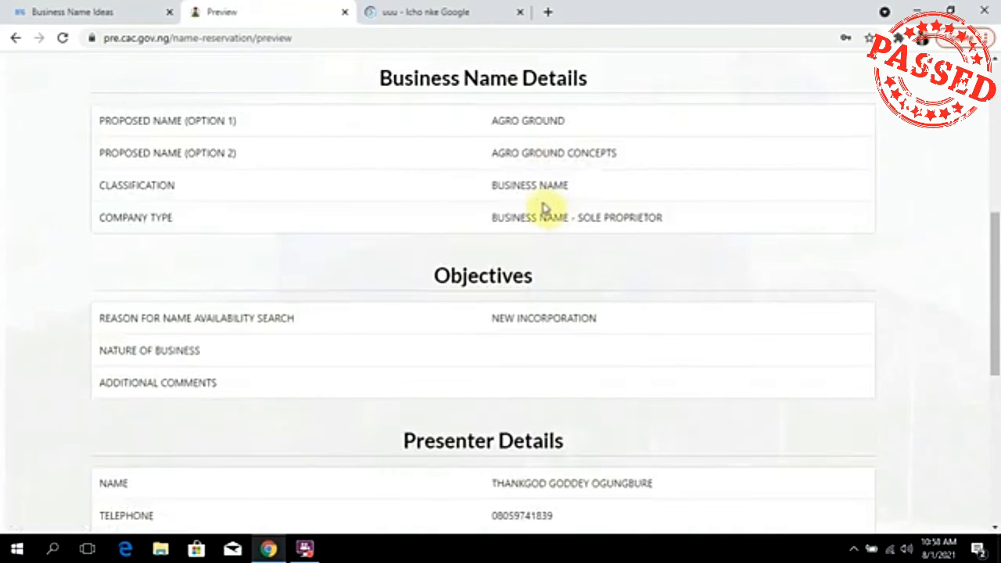
pyautogui.scroll(-3, 539, 212)
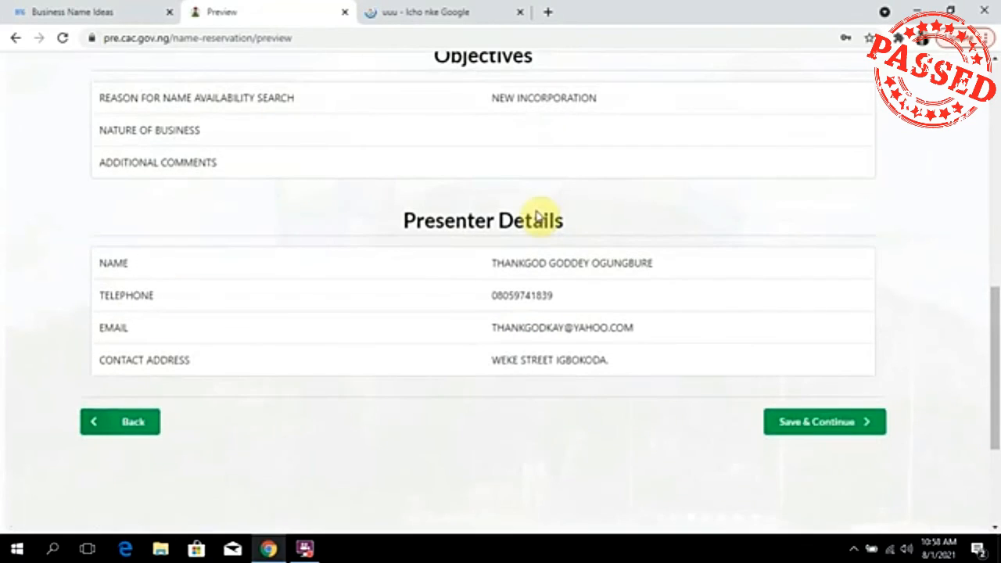
pyautogui.scroll(-1, 539, 217)
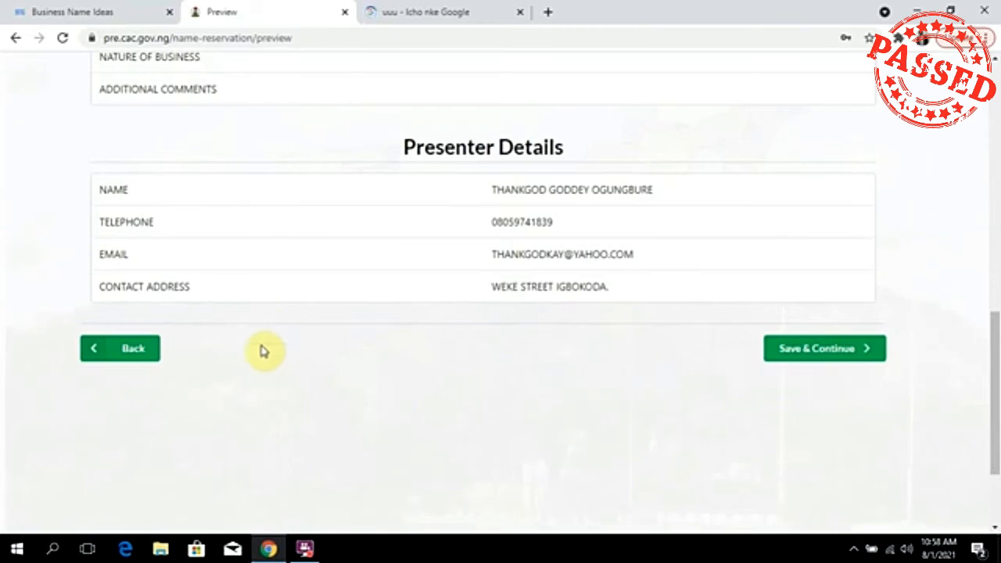
pyautogui.scroll(5, 283, 331)
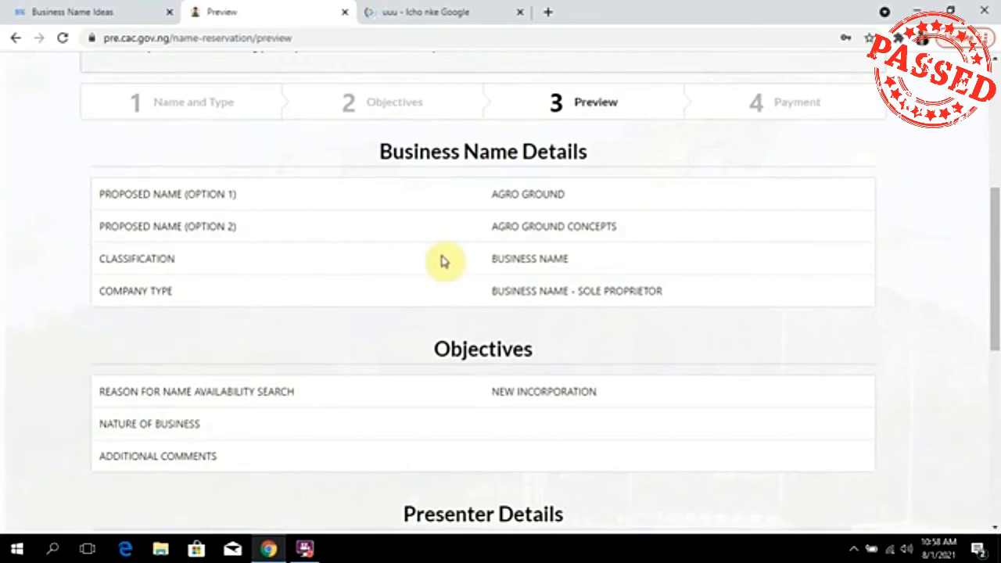
pyautogui.scroll(-3, 443, 261)
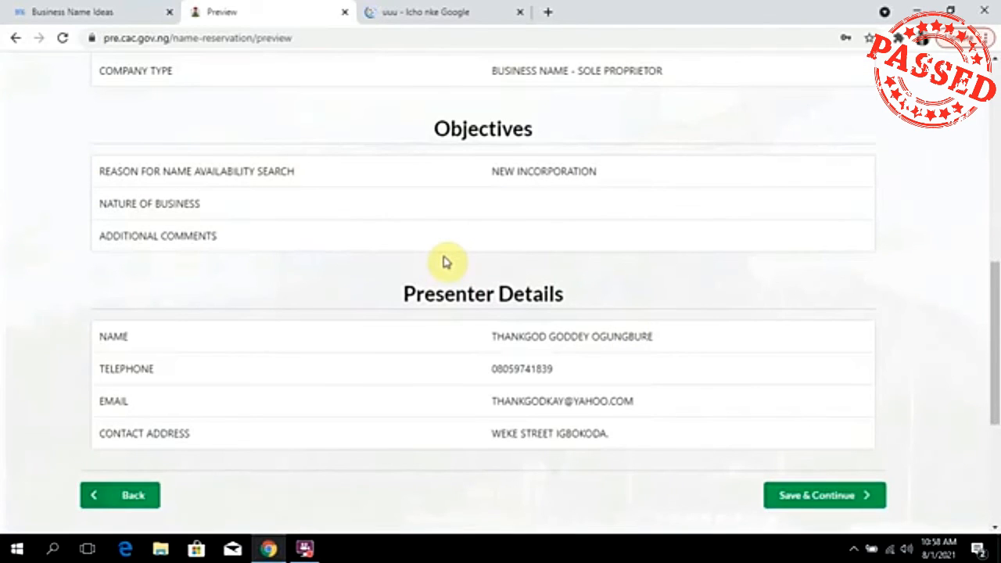
pyautogui.scroll(1, 512, 243)
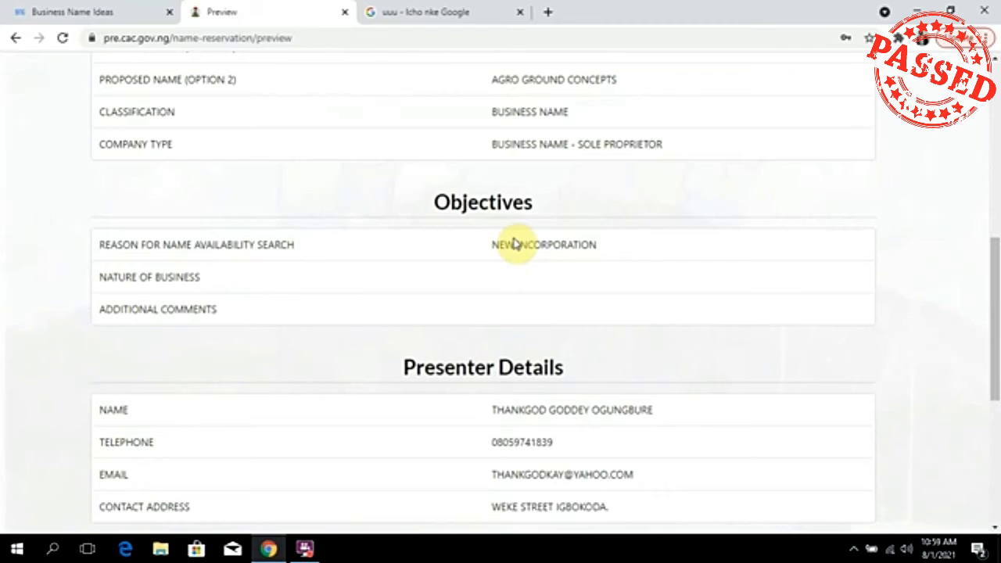
pyautogui.scroll(-3, 500, 294)
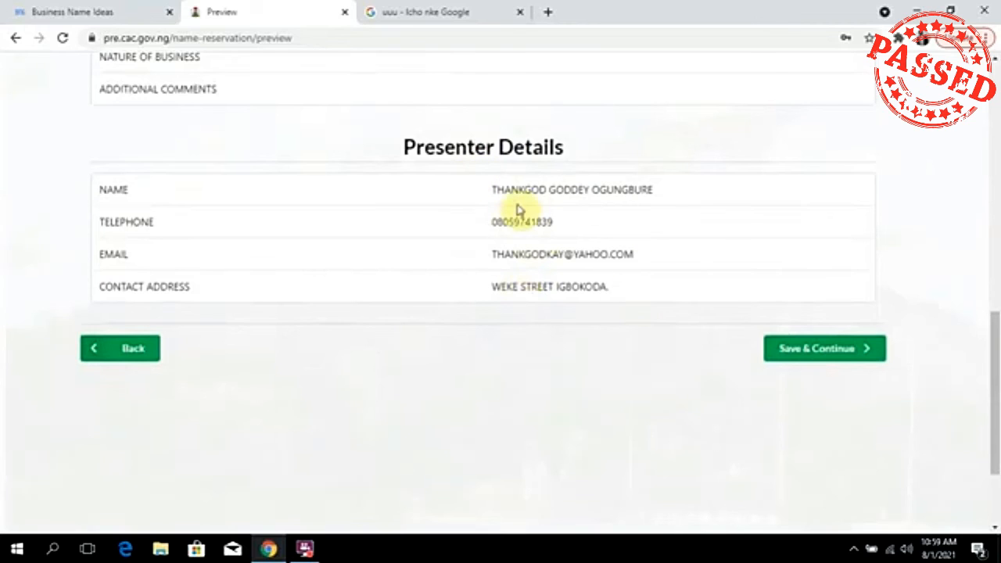
pyautogui.scroll(5, 633, 268)
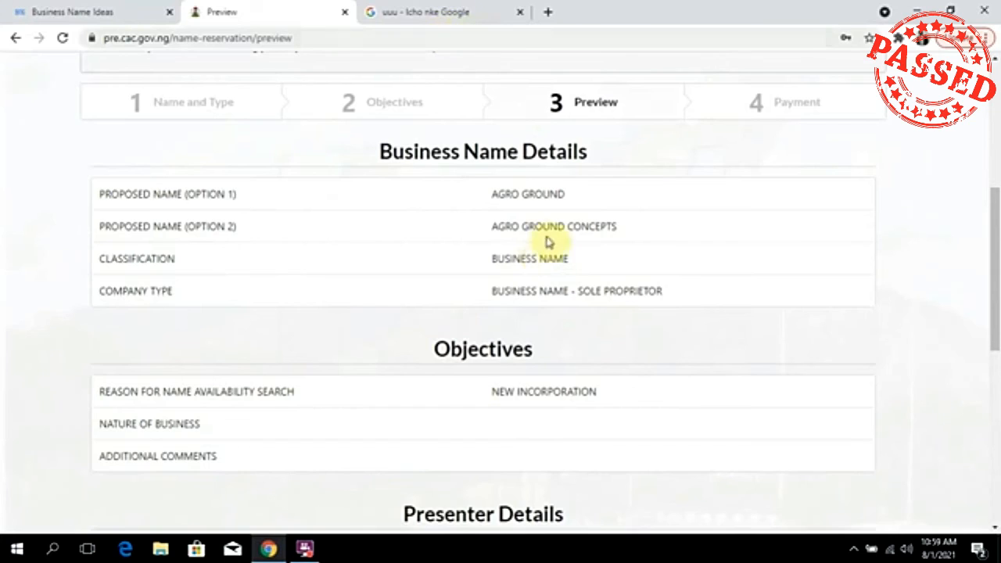
pyautogui.scroll(-5, 654, 268)
pyautogui.scroll(5, 552, 226)
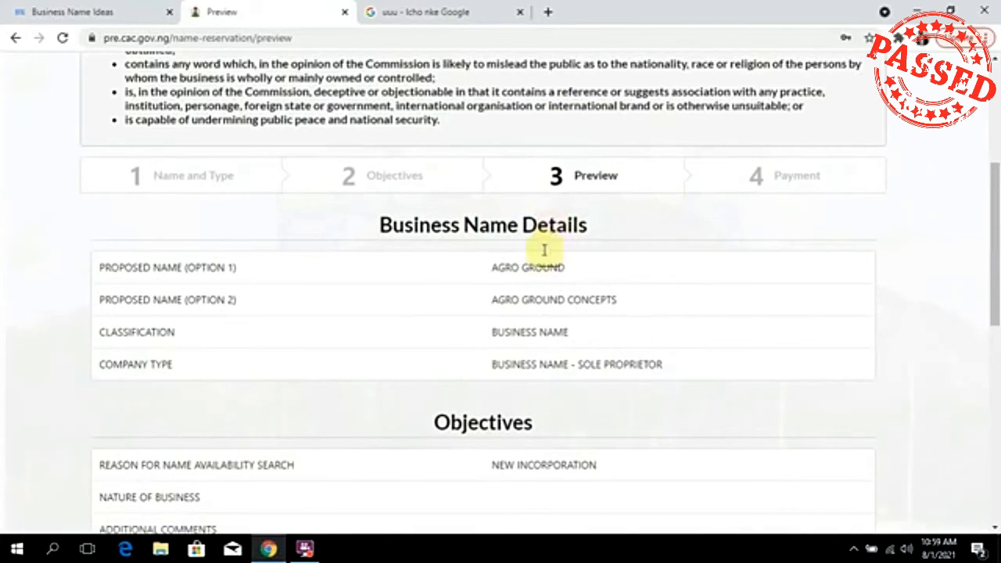
pyautogui.scroll(-1, 511, 277)
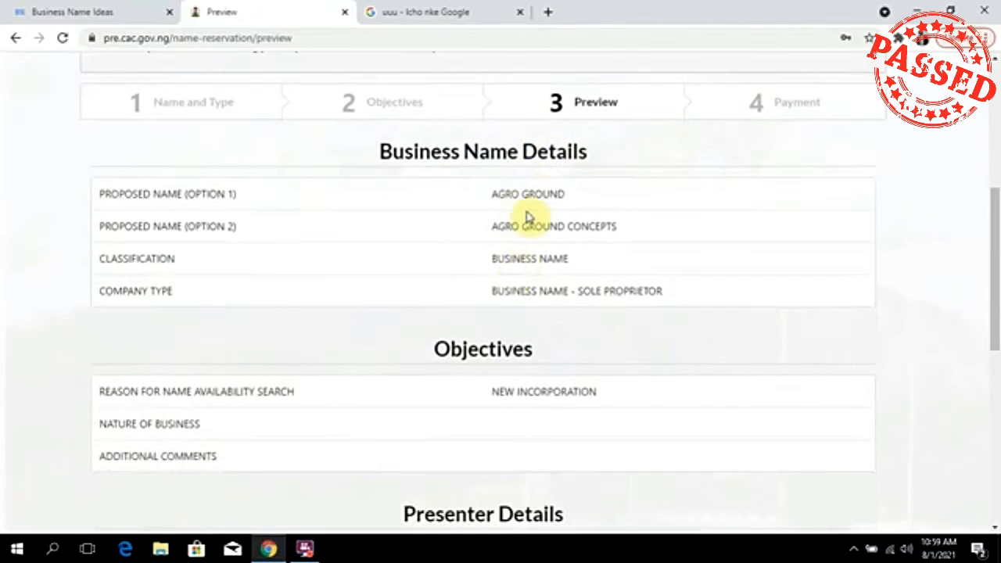
pyautogui.scroll(-5, 528, 216)
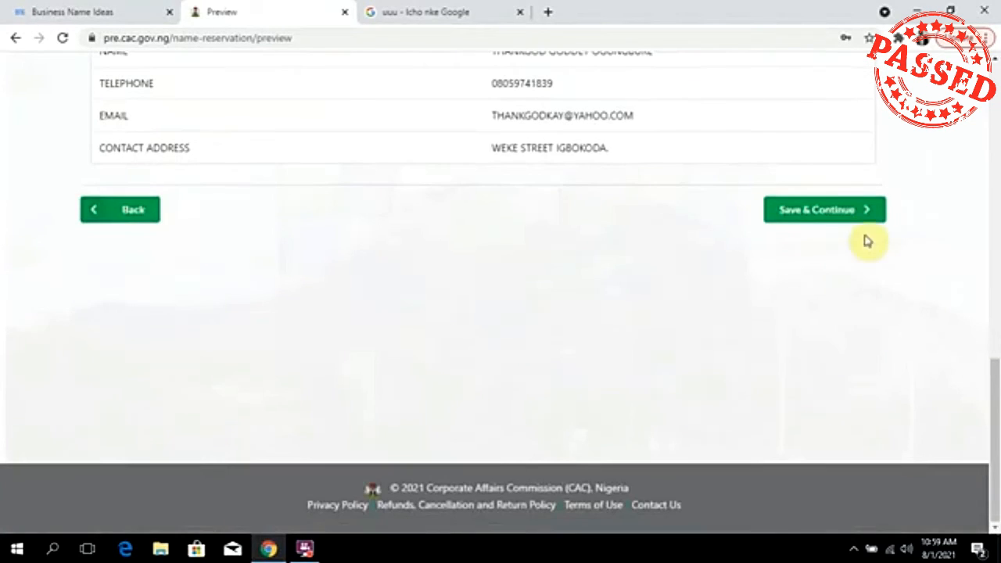
pyautogui.click(805, 224)
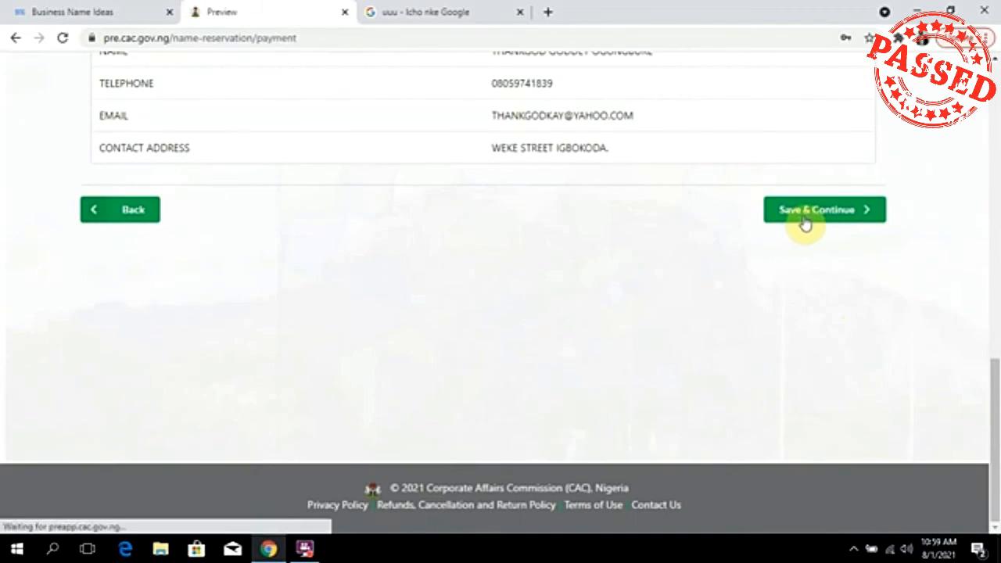
# Pay the ₦500 Reservation of Name fee with its Remita RRR via Remita.
pyautogui.scroll(-5, 775, 235)
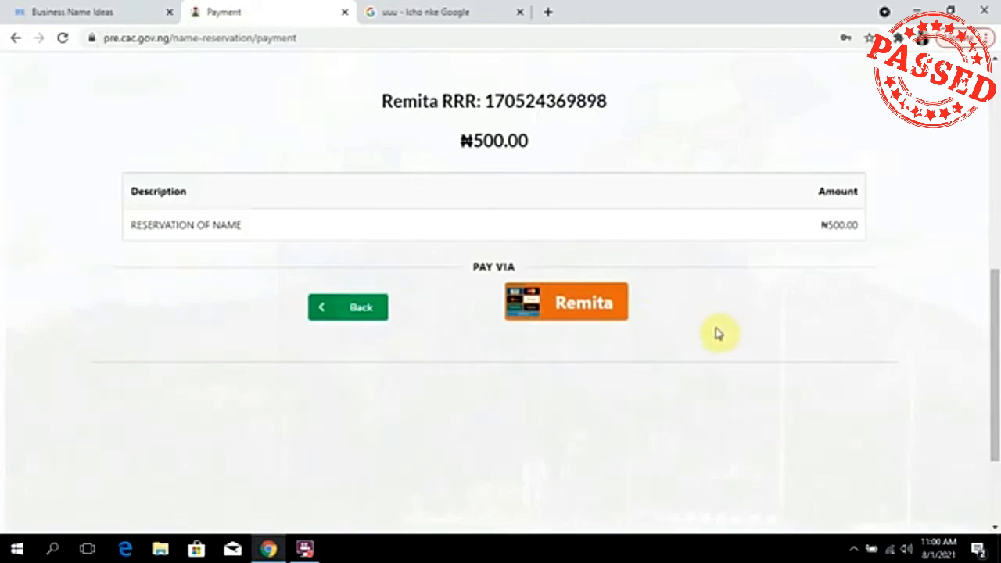
pyautogui.click(583, 306)
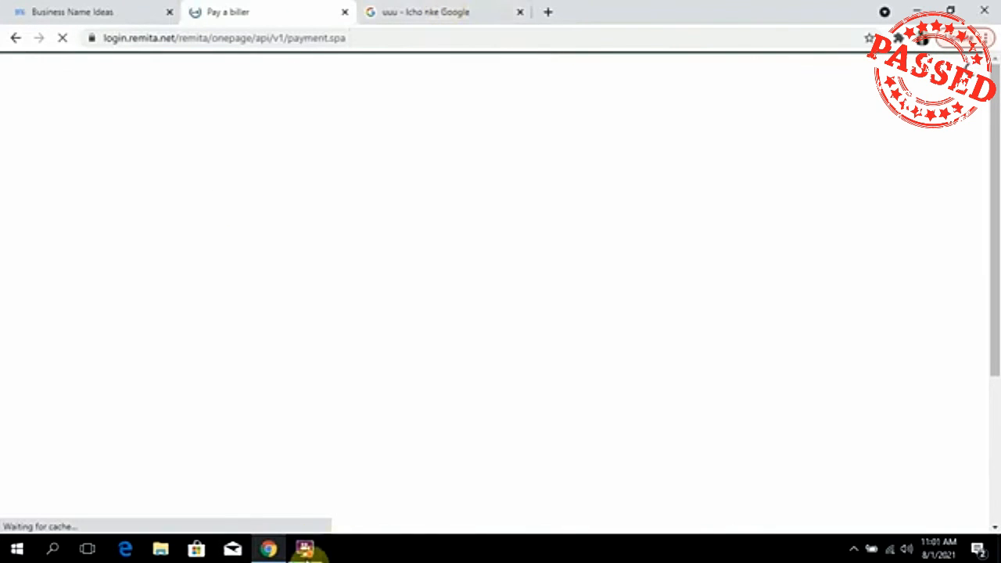
# Check the prefilled payer details and ₦661.25 amount on the Remita biller form, then submit.
pyautogui.click(305, 549)
pyautogui.click(407, 180)
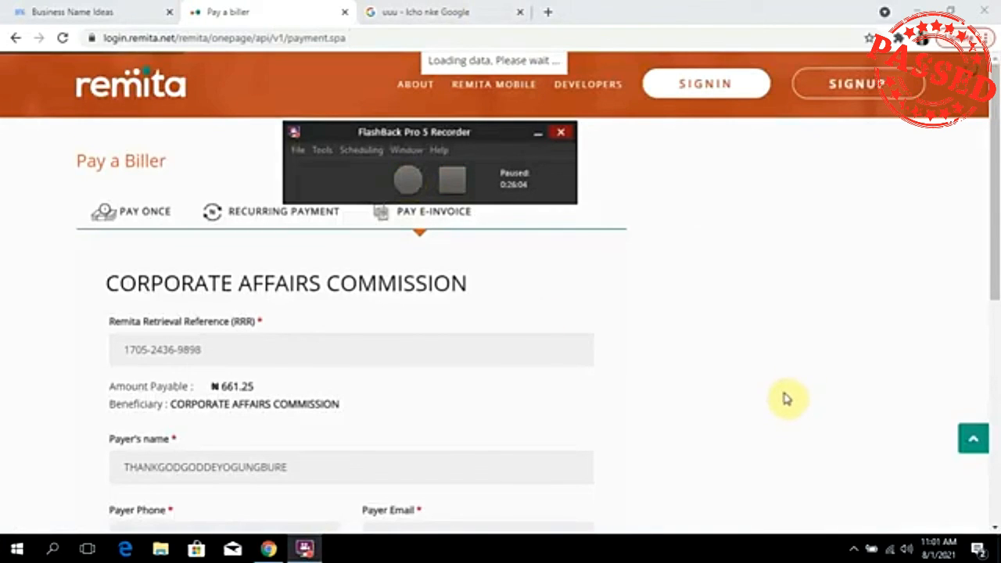
pyautogui.hotkey('ctrl', 'shift', 'F10')
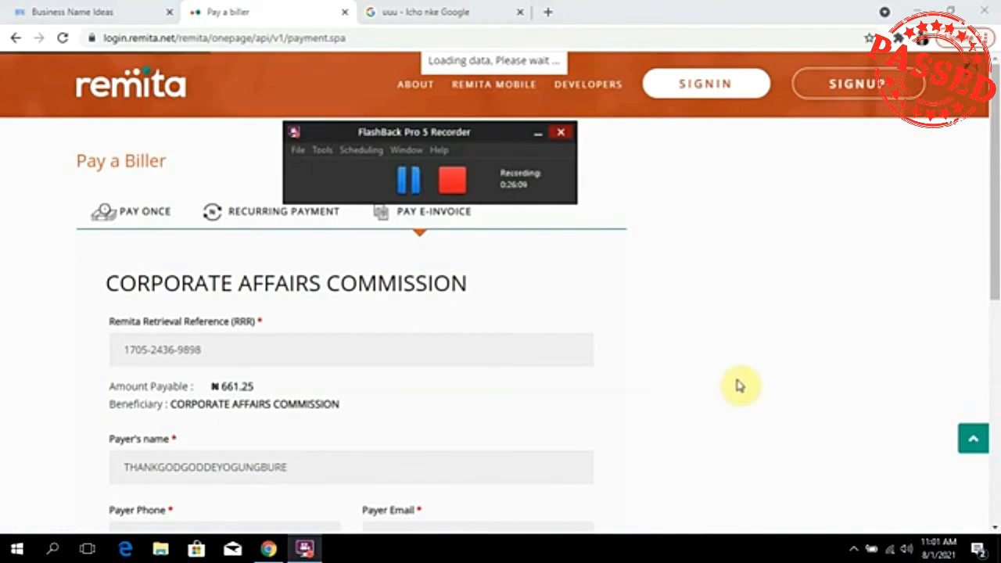
pyautogui.scroll(-5, 438, 344)
pyautogui.scroll(4, 494, 310)
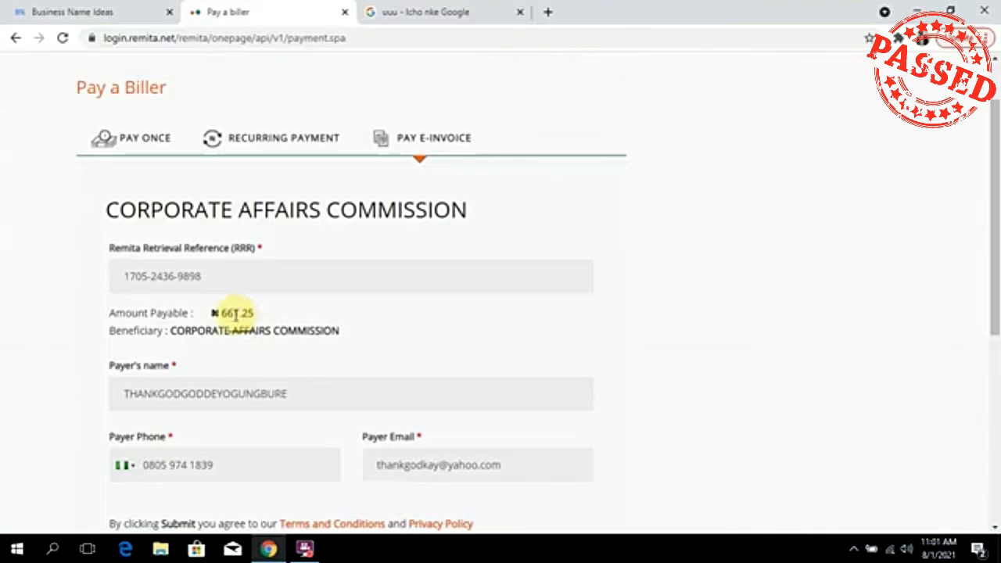
pyautogui.scroll(-1, 235, 313)
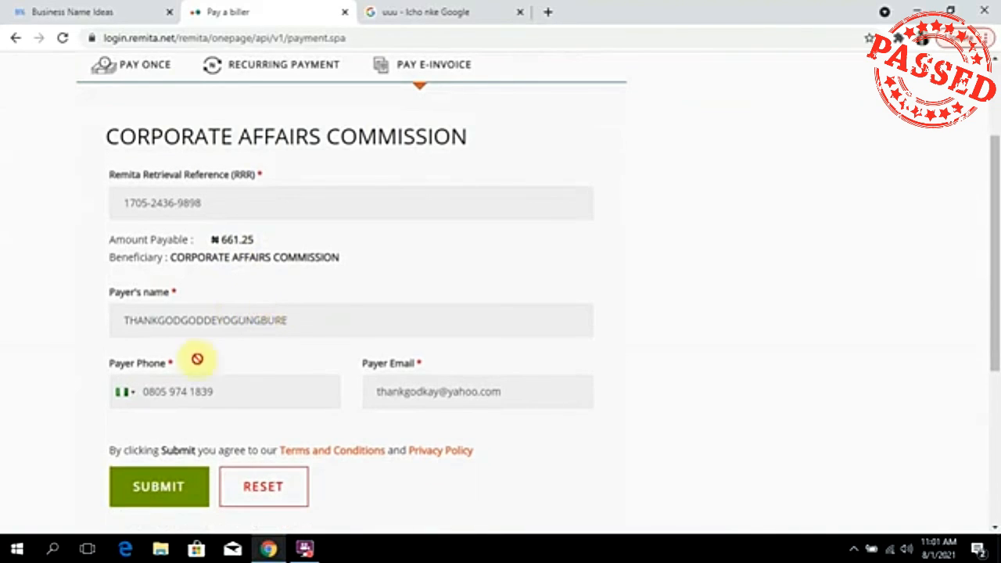
pyautogui.click(177, 488)
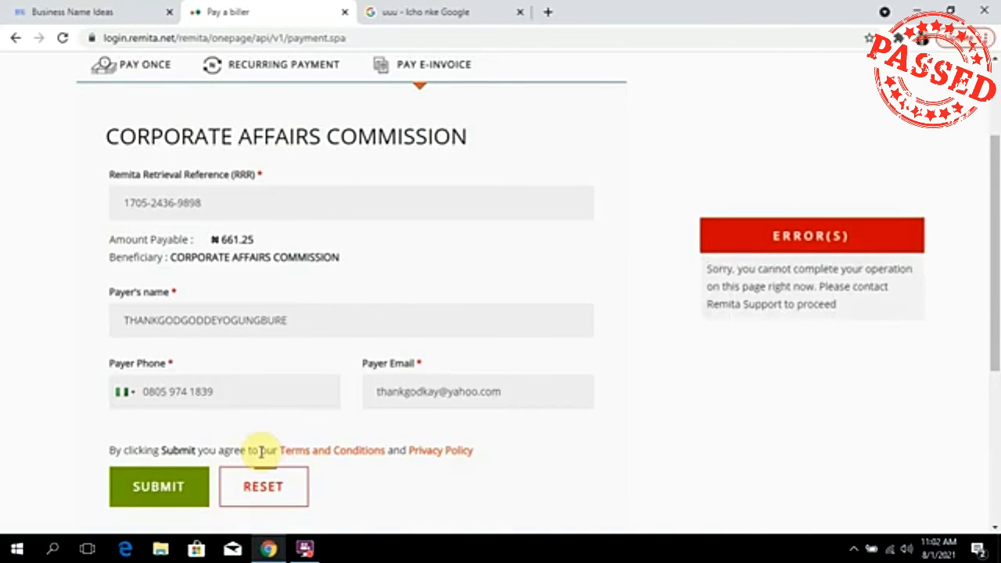
pyautogui.click(156, 487)
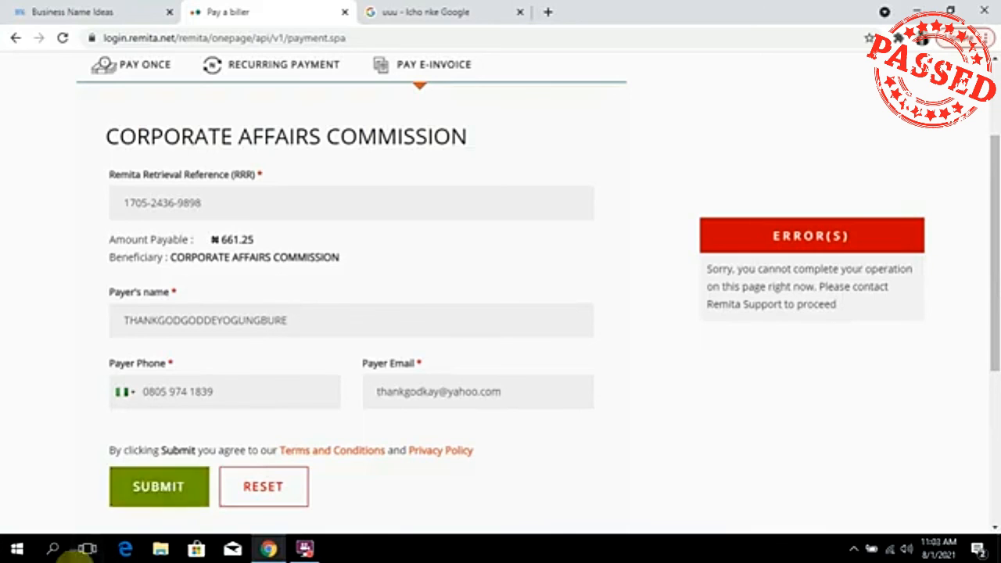
pyautogui.click(305, 549)
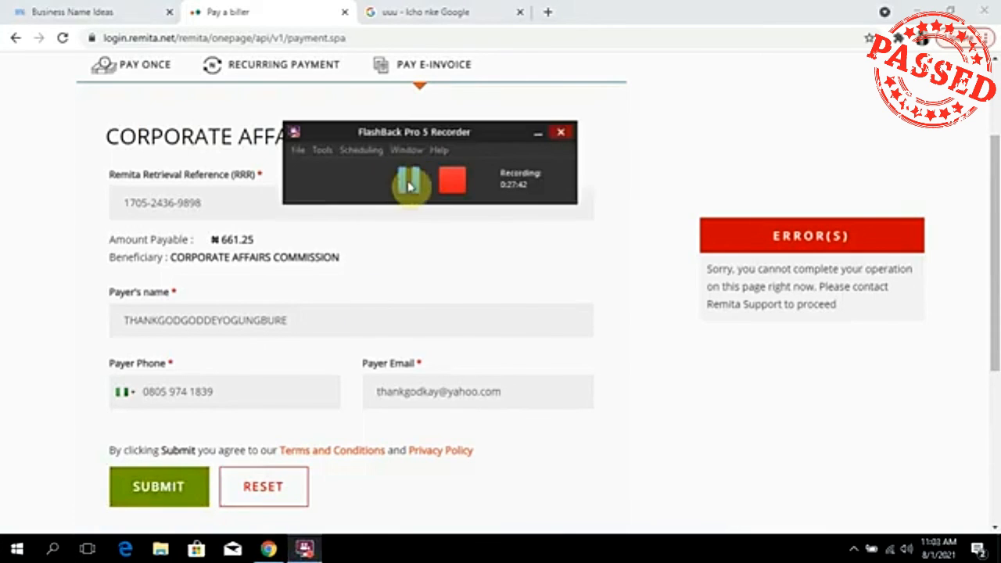
# Resubmit the reloaded Corporate Affairs Commission payment form showing ₦663.94.
pyautogui.click(408, 186)
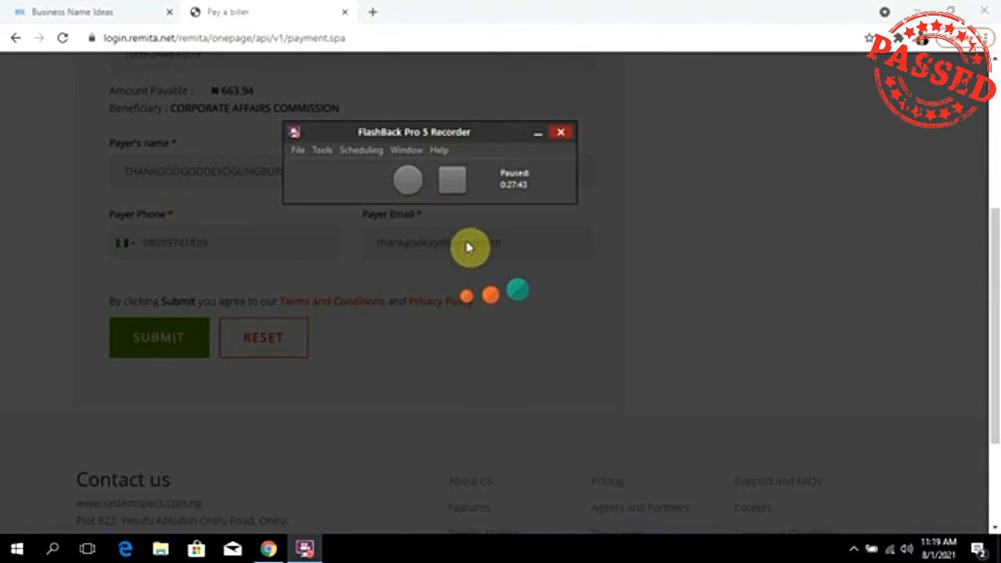